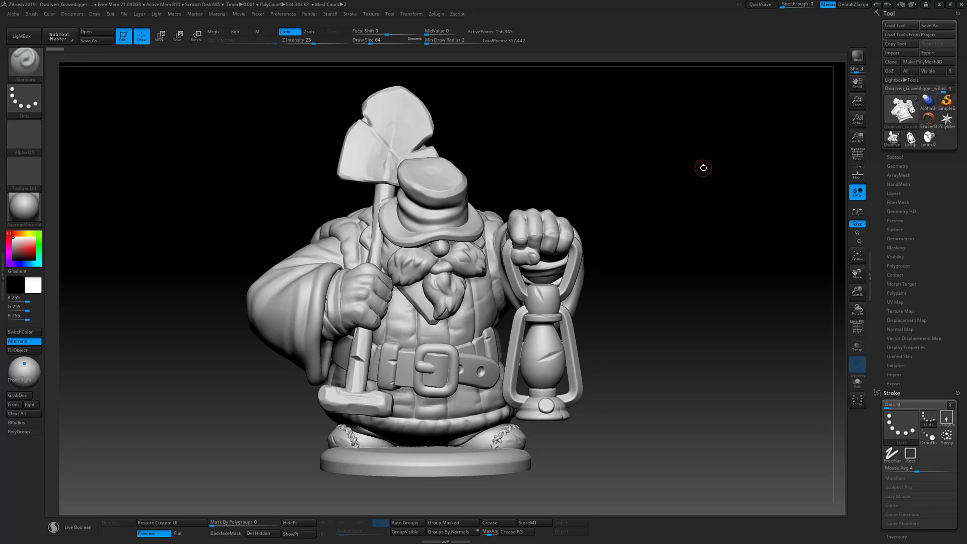
- Switch to the high-resolution multi-part version of the gravedigger sculpt and view it from the front
mouse_move(675, 185)
left_mouse_down("alt")
mouse_move(707, 186)
mouse_move(673, 183)
left_mouse_up("alt")
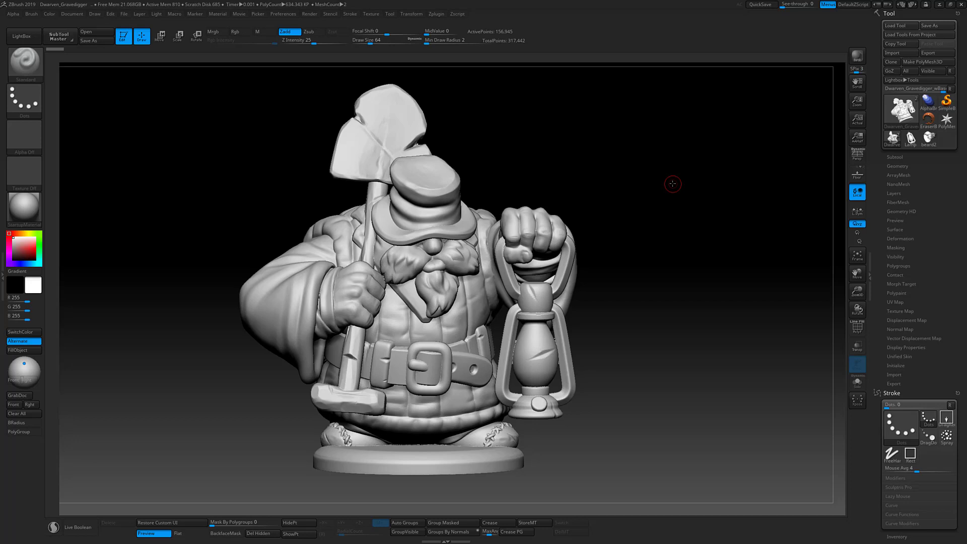
mouse_move(657, 179)
left_mouse_down()
mouse_move(726, 168)
mouse_move(665, 175)
mouse_move(677, 166)
mouse_move(663, 162)
mouse_move(666, 171)
mouse_move(639, 175)
mouse_move(658, 177)
left_mouse_up()
left_click(928, 144)
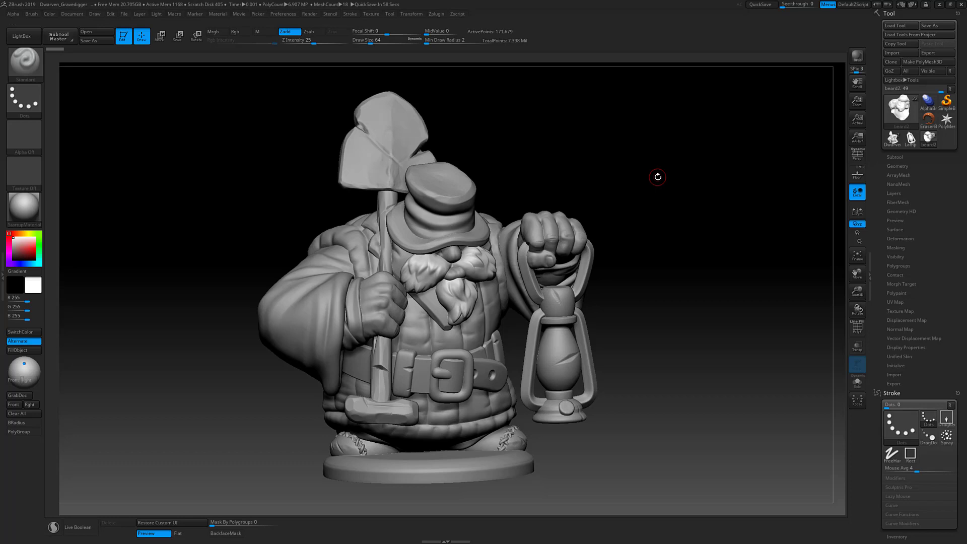
left_click_drag(658, 176, 658, 203)
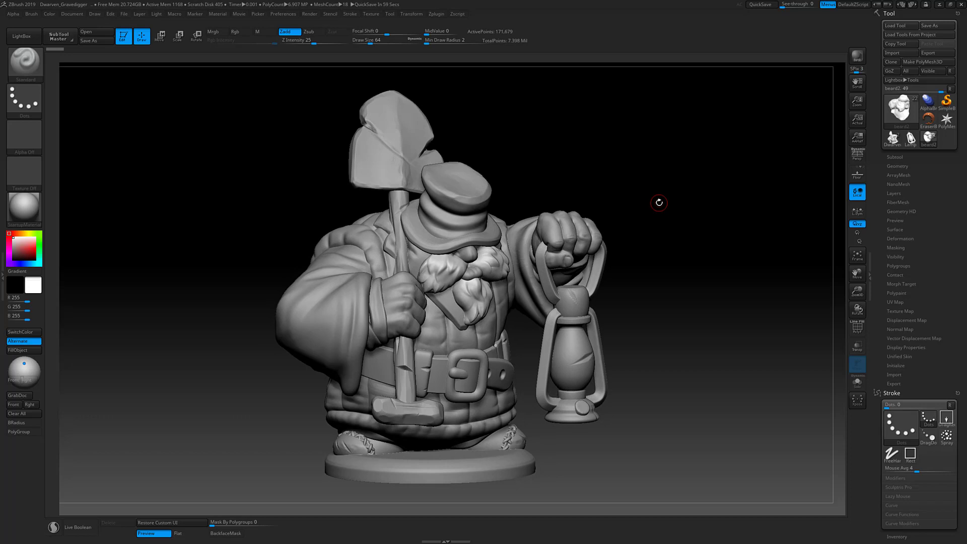
left_click_drag(607, 214, 654, 192)
- Select the lantern hand, the belt and the skirt in turn to inspect the sculpt's separate subtools
left_click(577, 221, "alt")
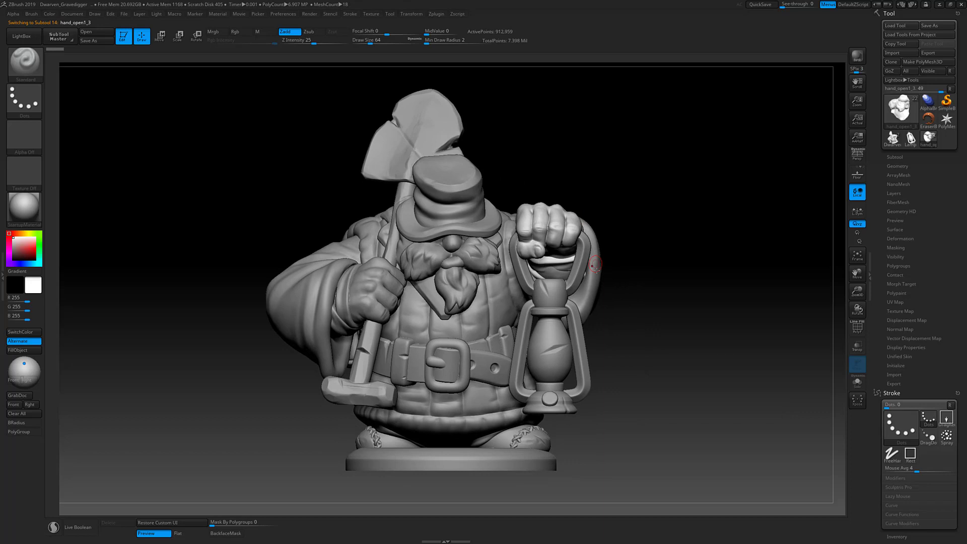
left_click(595, 256, "alt")
left_click(474, 336, "alt")
left_click(486, 362, "alt")
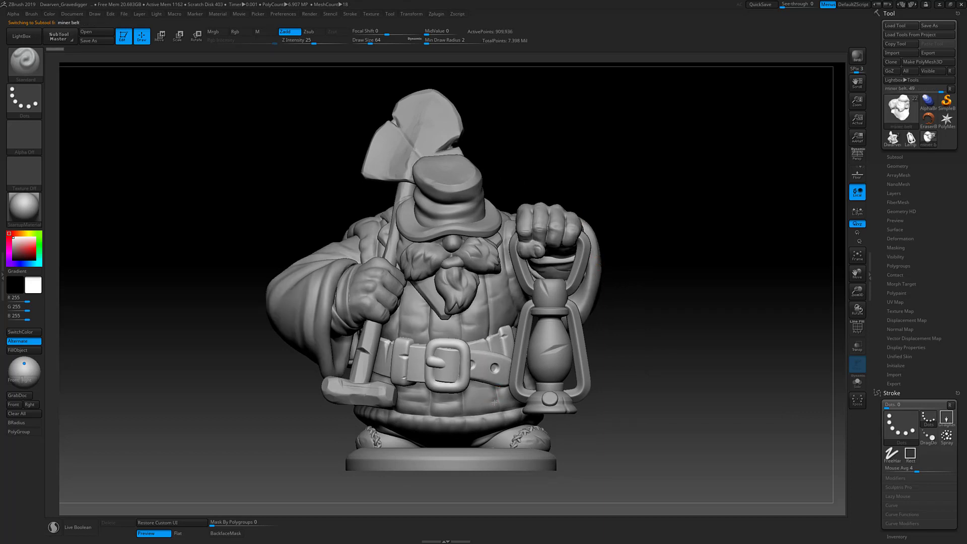
left_click_drag(674, 269, 831, 168)
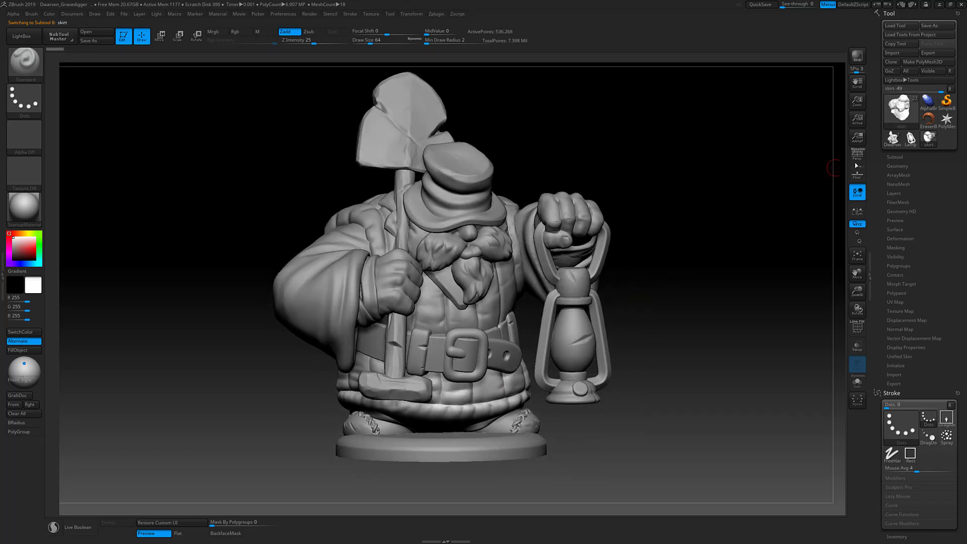
- Display the DynaMesh settings in the skirt subtool's geometry options
left_click(897, 166)
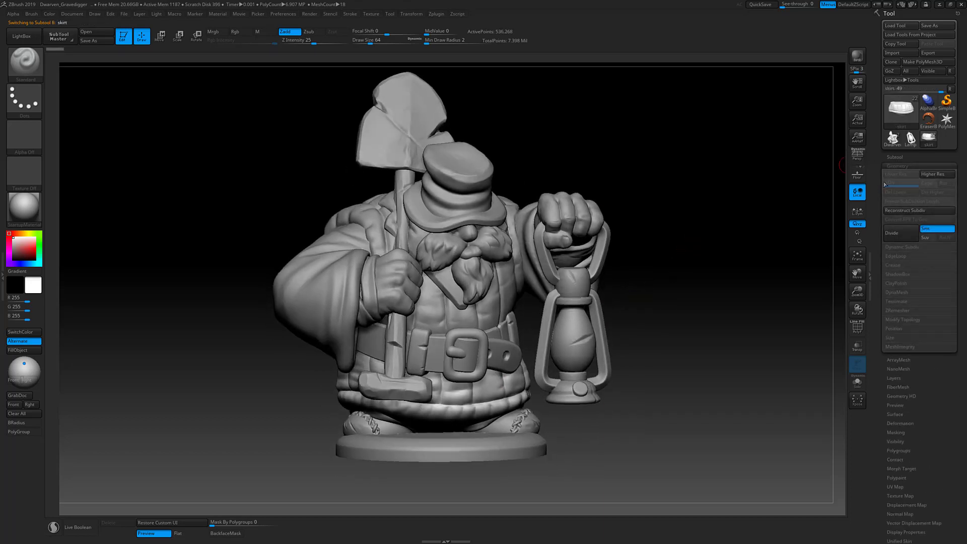
left_click(902, 292)
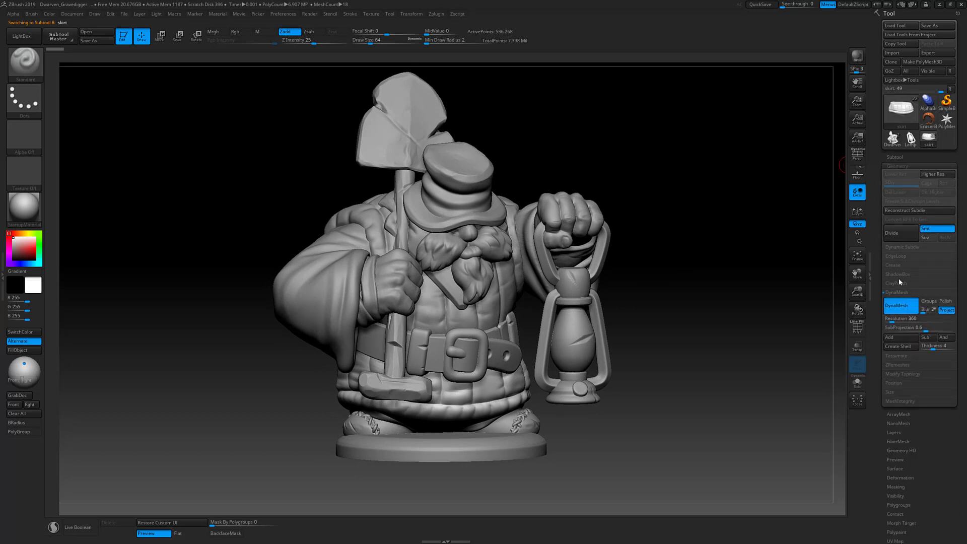
left_click_drag(745, 267, 729, 273)
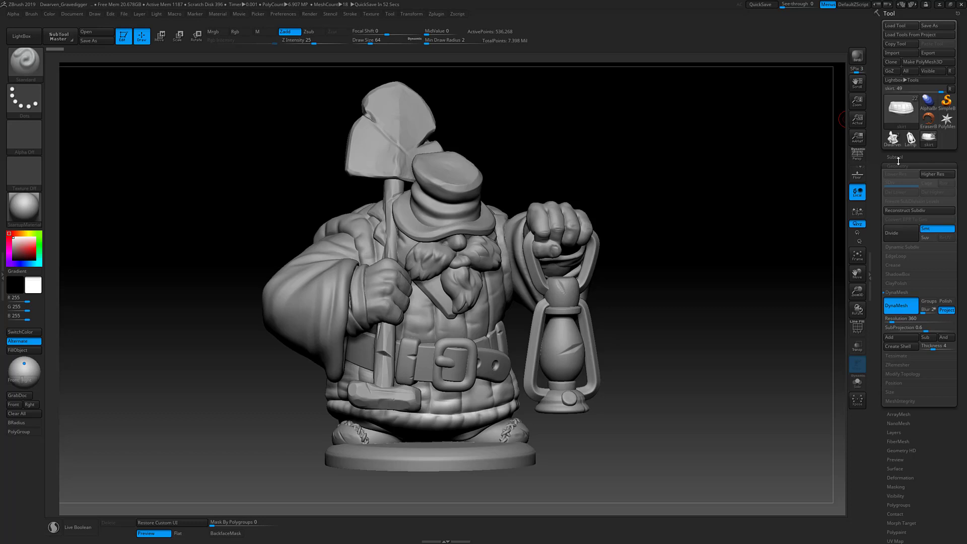
mouse_move(703, 166)
left_mouse_down("alt")
mouse_move(736, 164)
mouse_move(693, 167)
left_mouse_up("alt")
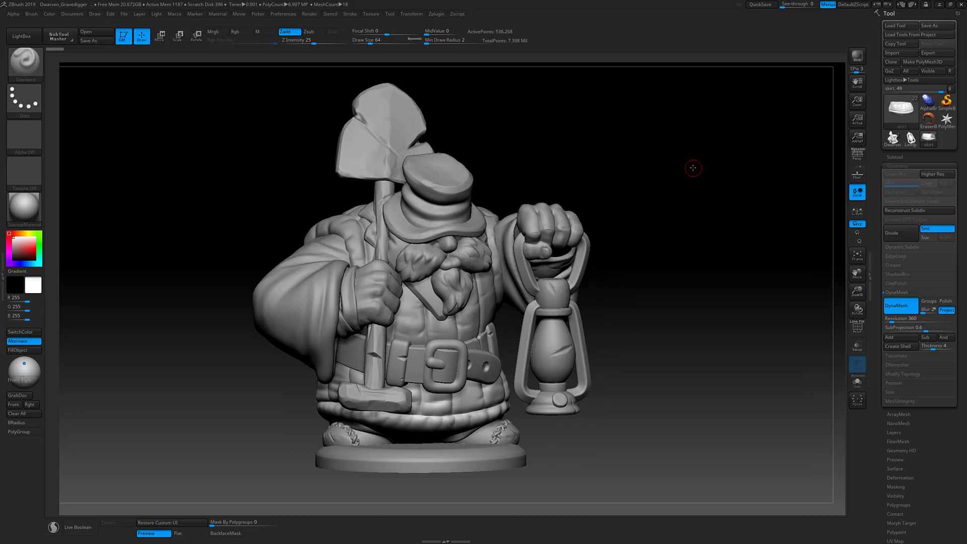
- Switch back to the merged Dwarven_Gravedigger model with base and show the Decimation Master options
left_click(893, 137)
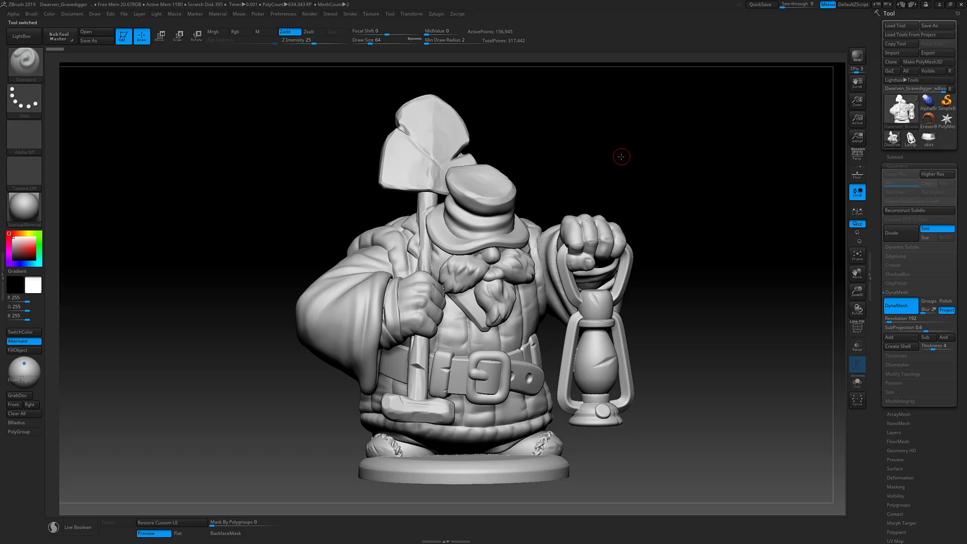
left_click_drag(621, 157, 600, 151)
left_click(436, 15)
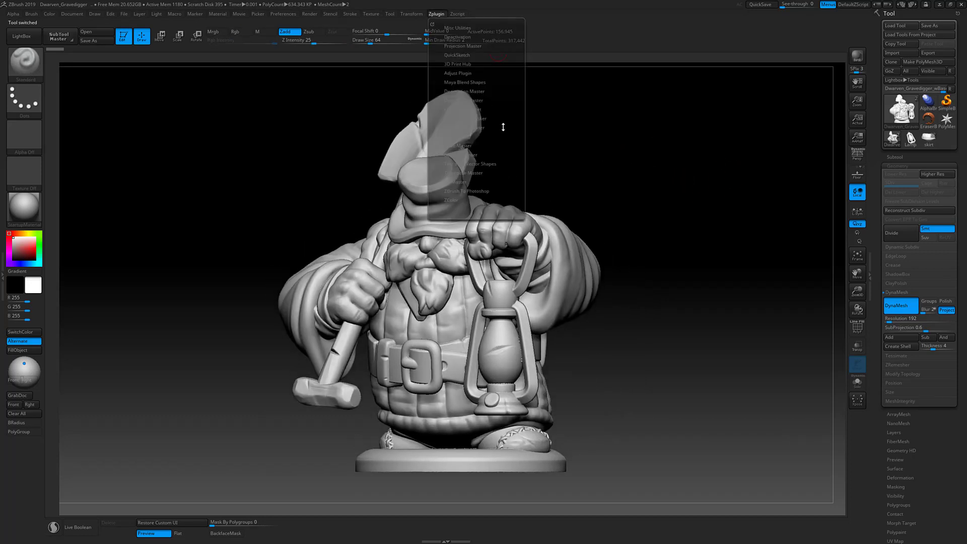
left_click_drag(600, 118, 442, 32)
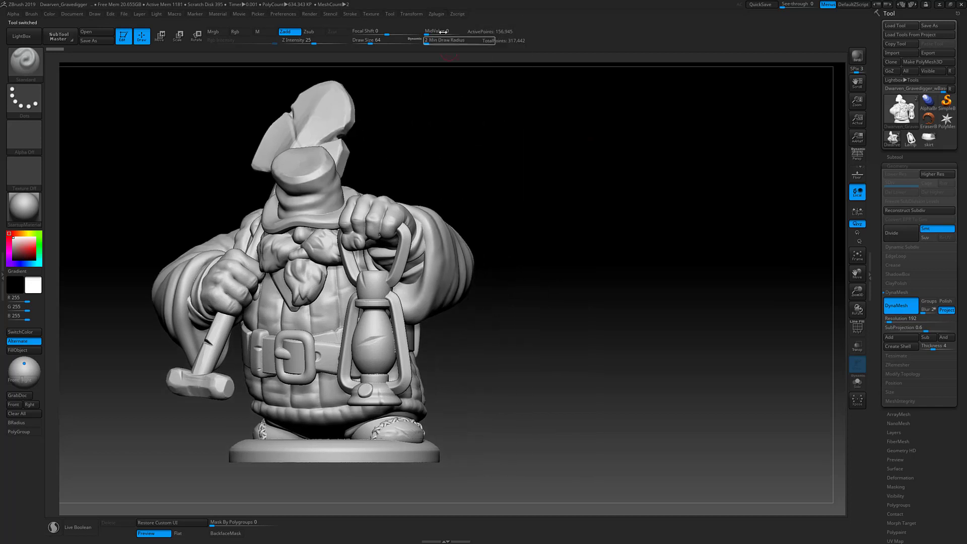
left_click(437, 15)
left_click(467, 99)
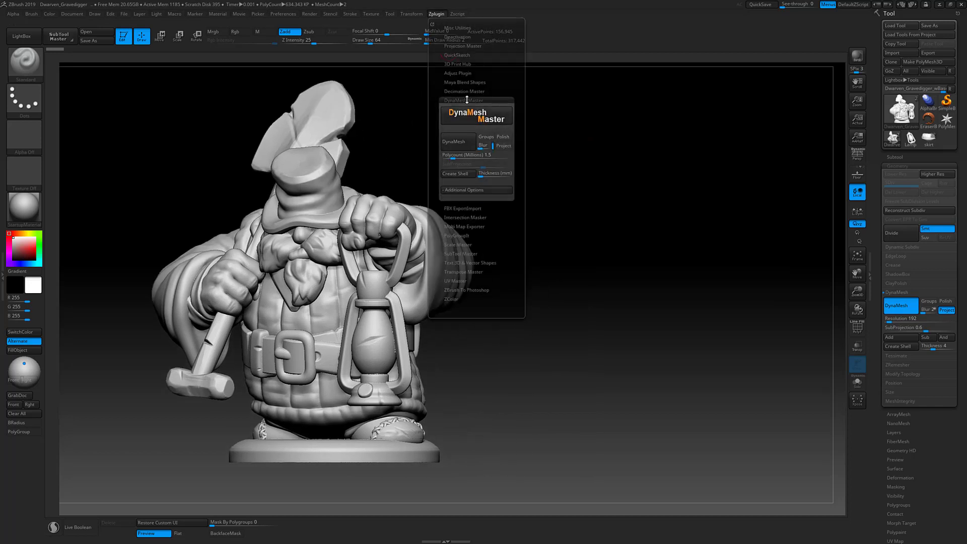
left_click(469, 91)
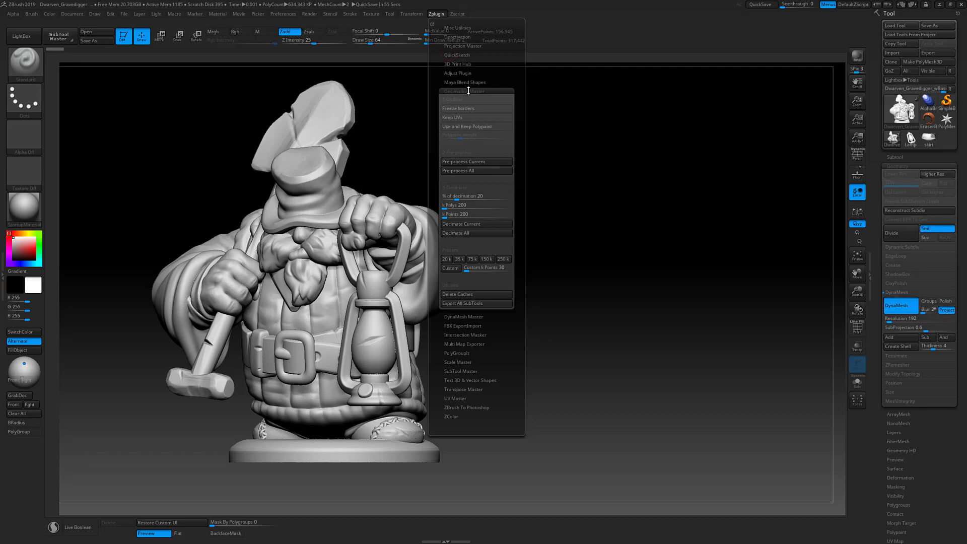
left_click_drag(516, 173, 599, 168)
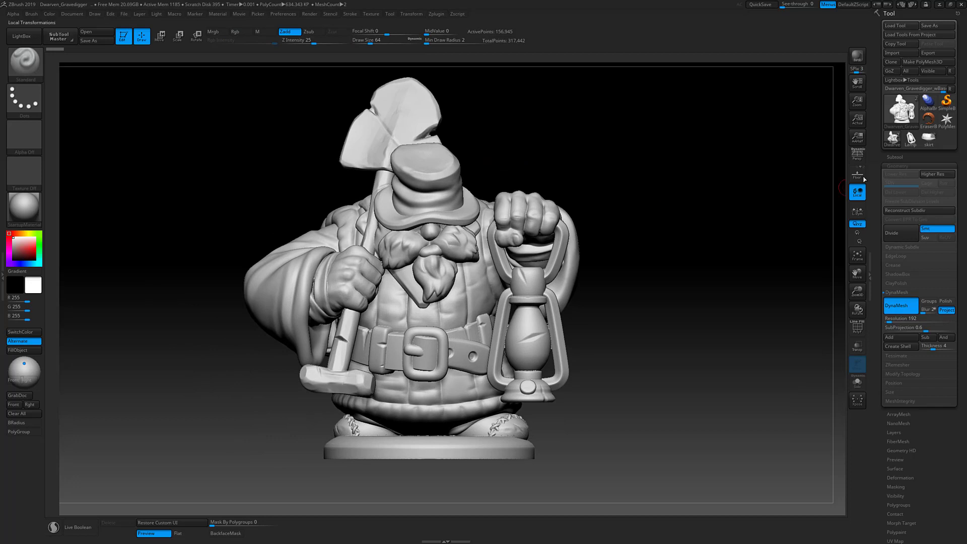
- Select the Dwarven_Gravedigger_NoBase subtool and isolate it in Solo mode to inspect the figure without its base
left_click(901, 157)
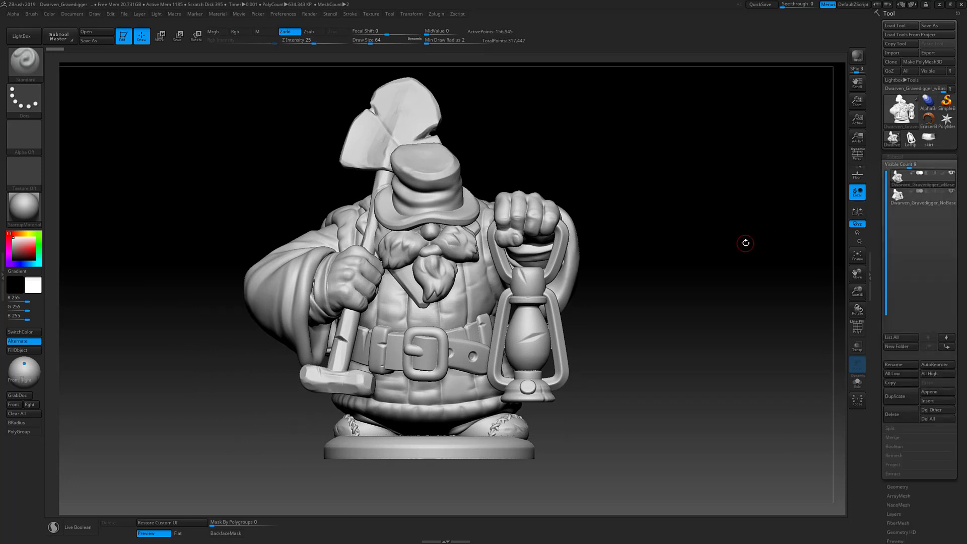
left_click(922, 198)
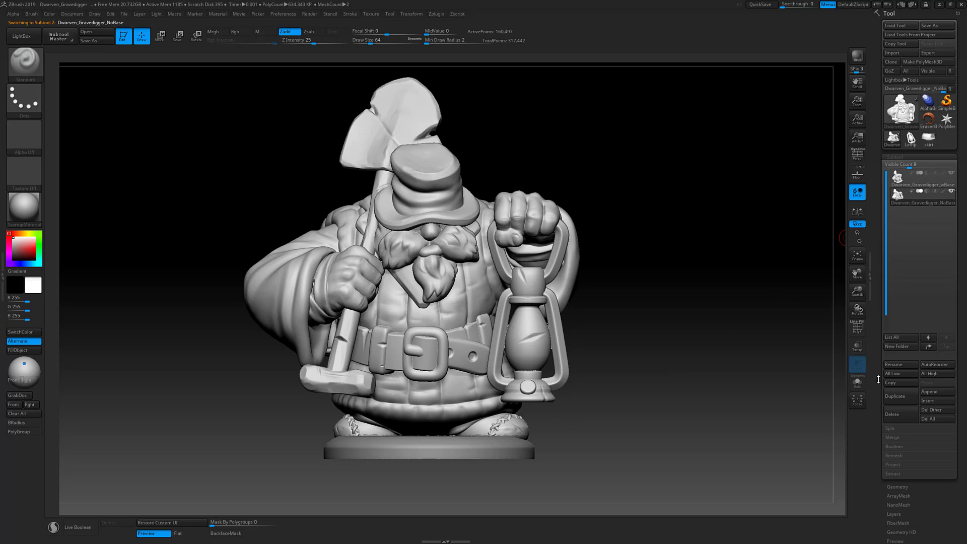
left_click(857, 381)
left_click_drag(689, 291, 692, 256)
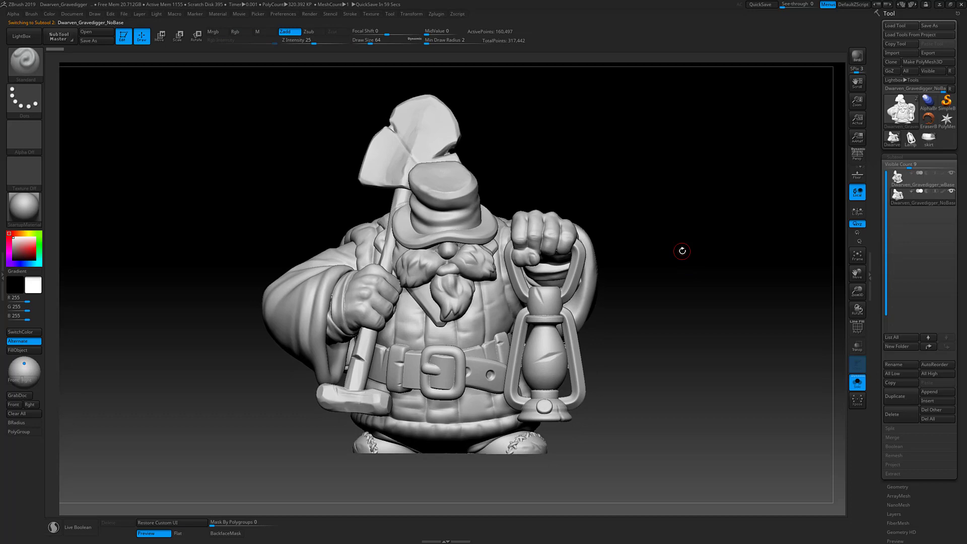
left_click_drag(682, 251, 652, 205)
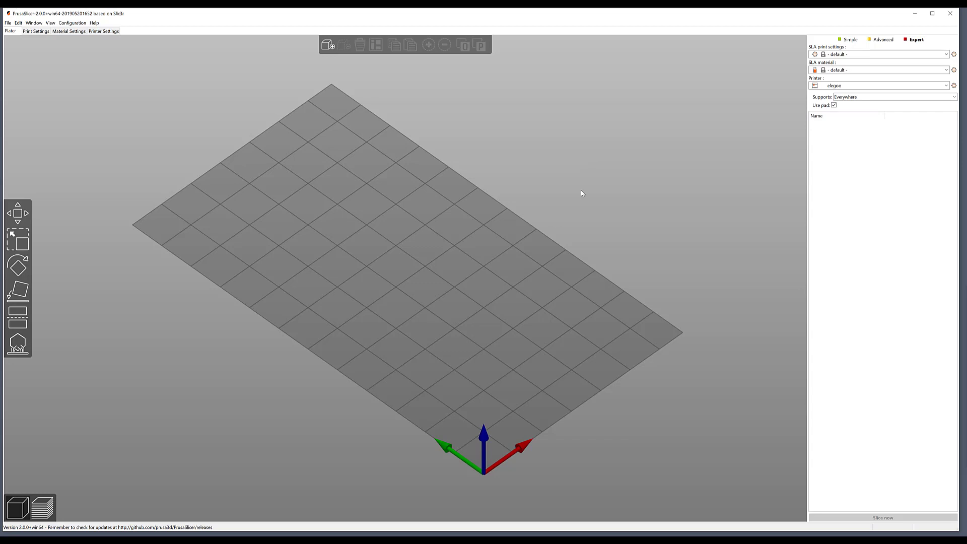
middle_click_drag(574, 188, 584, 195)
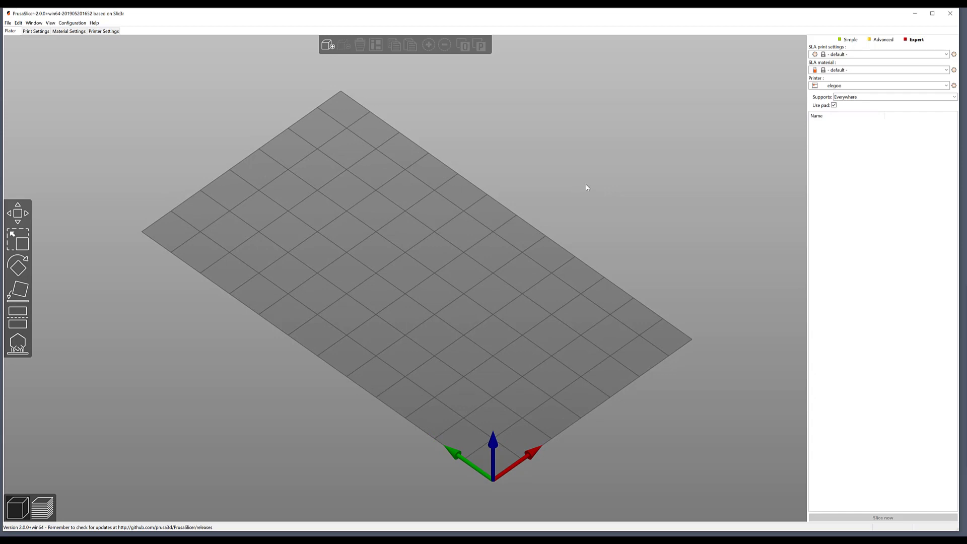
middle_click_drag(586, 185, 540, 157)
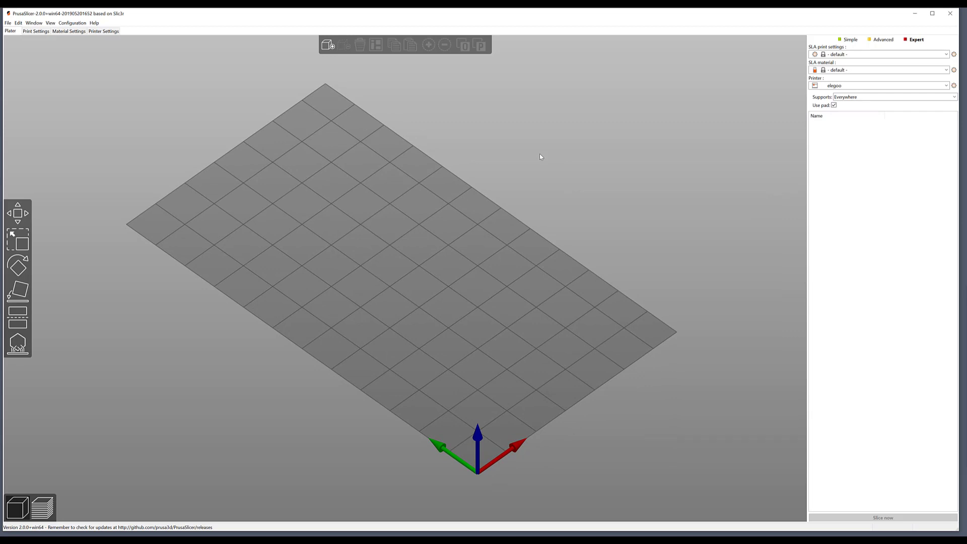
middle_click_drag(570, 167, 577, 175)
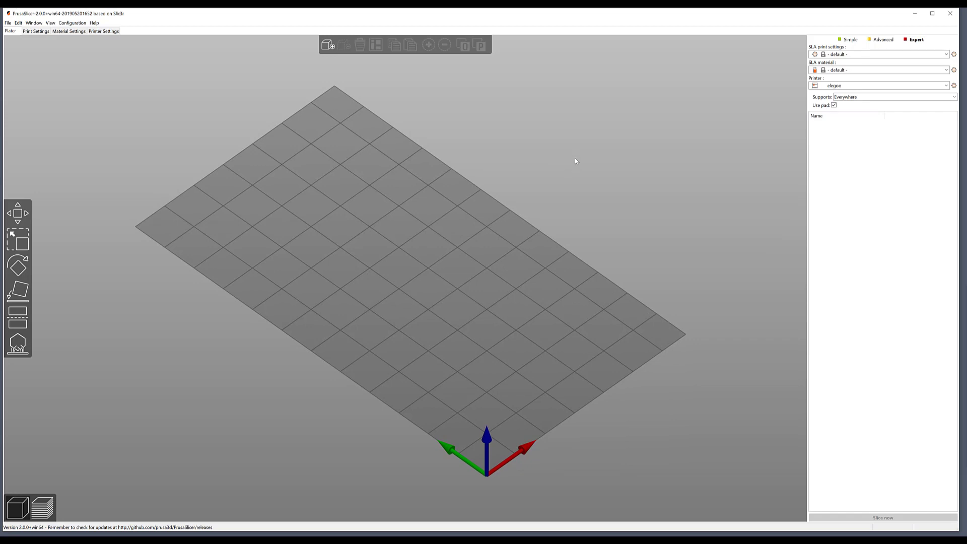
middle_click_drag(575, 160, 563, 190)
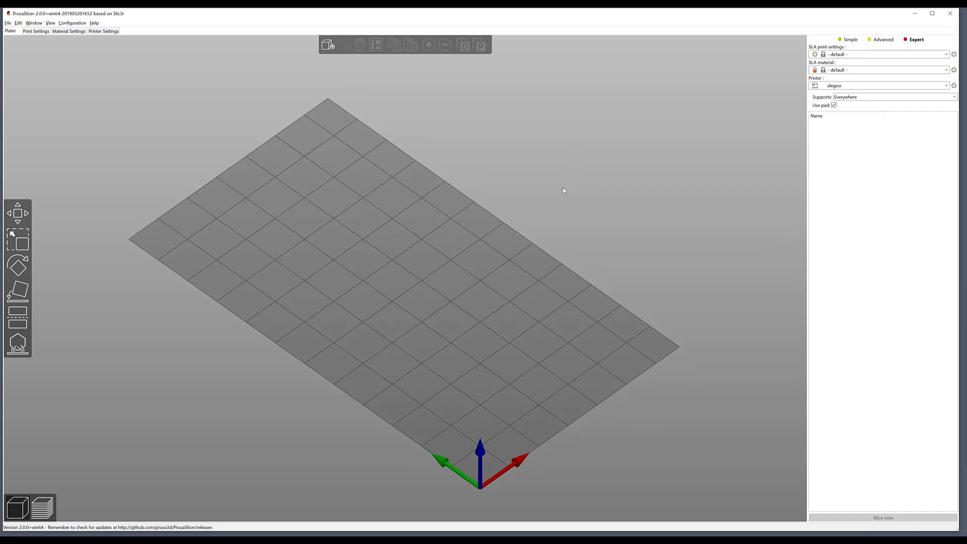
- Start a model import in PrusaSlicer and browse to the Test_Files_for_Video folder
left_click(8, 23)
mouse_move(40, 64)
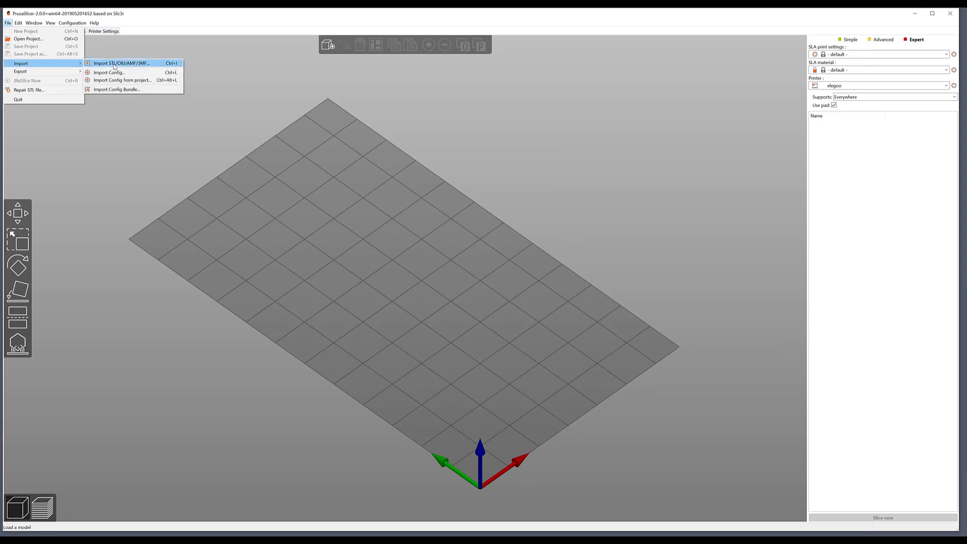
left_click(114, 65)
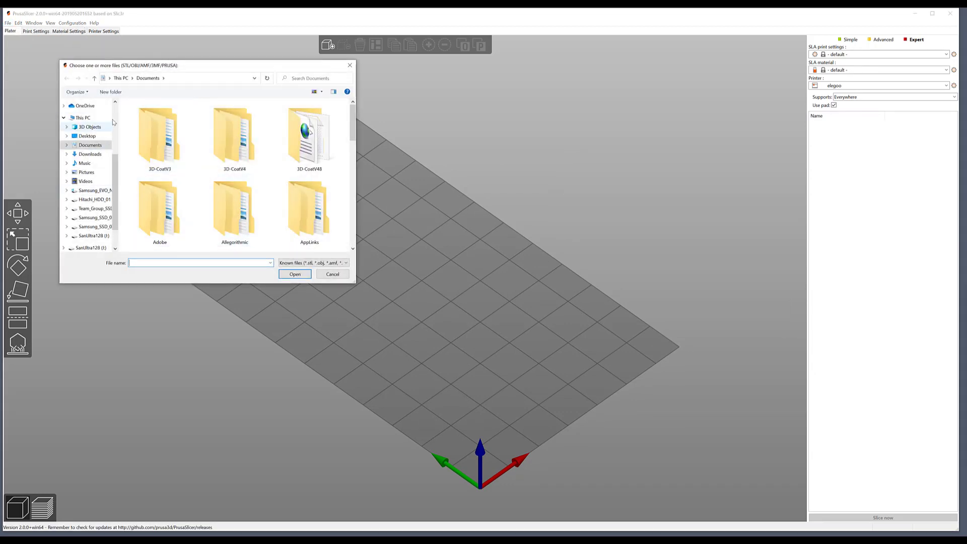
left_click(185, 82)
type("J:\\Test_Files_for_Video")
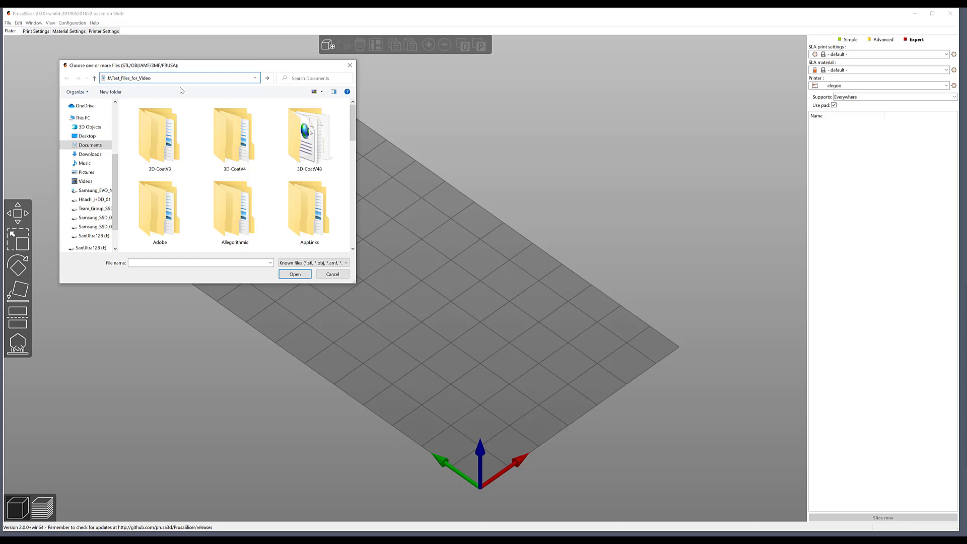
key("Return")
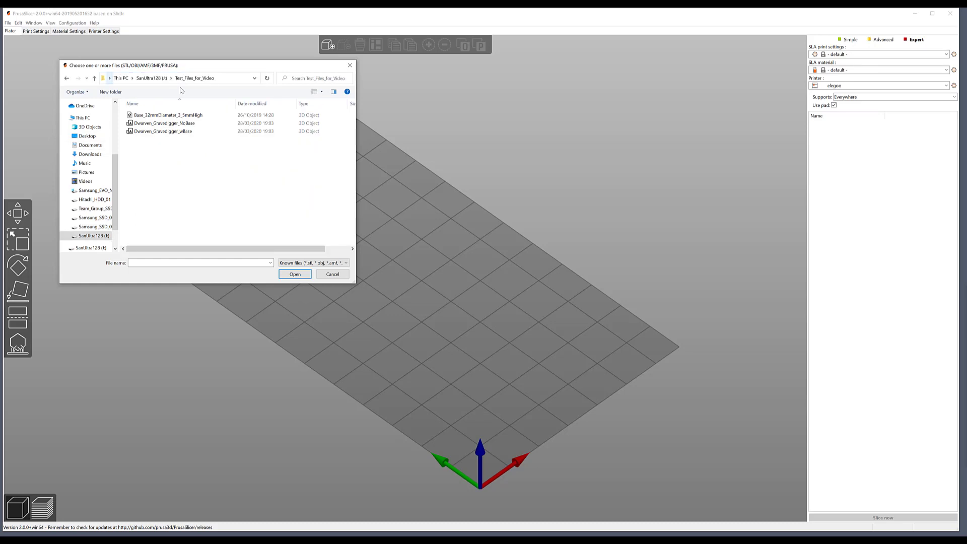
- Import Base_32mmDiameter_3_5mmHigh, Dwarven_Gravedigger_NoBase and Dwarven_Gravedigger_wBase together onto the plate
left_click(187, 132)
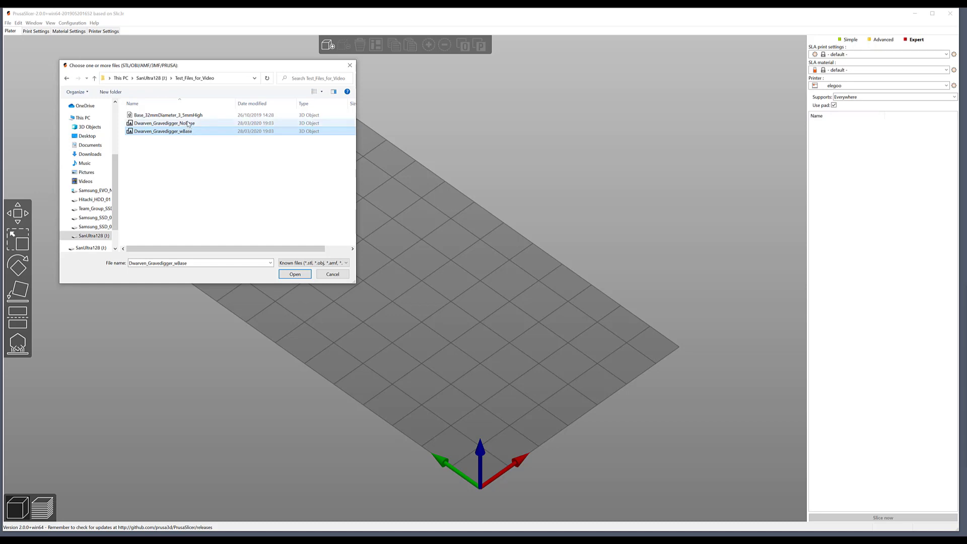
left_click(189, 116)
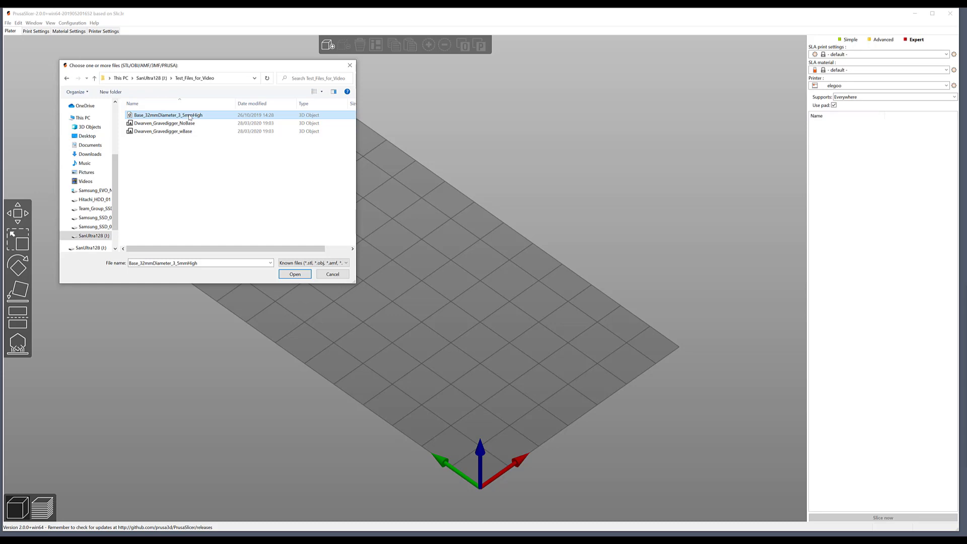
left_click(191, 132, "shift")
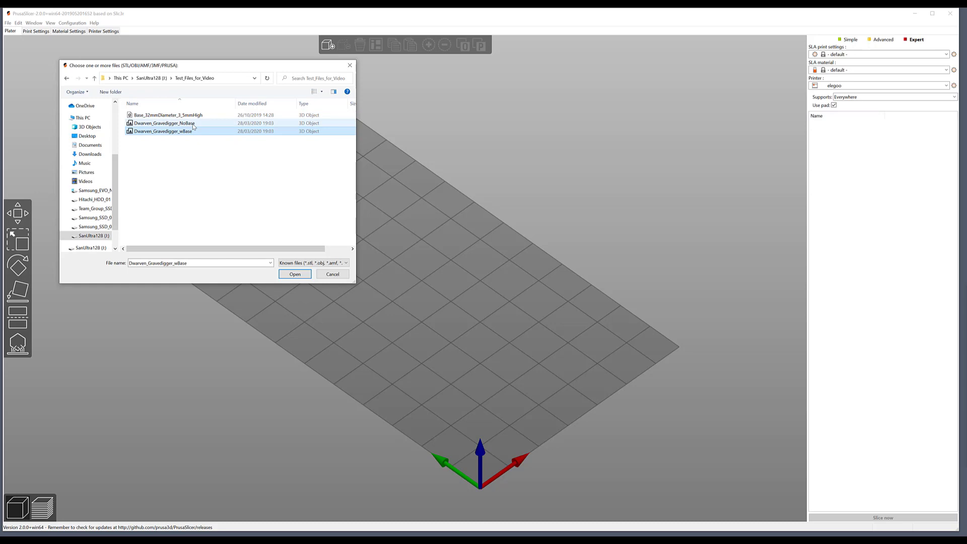
left_click(294, 275)
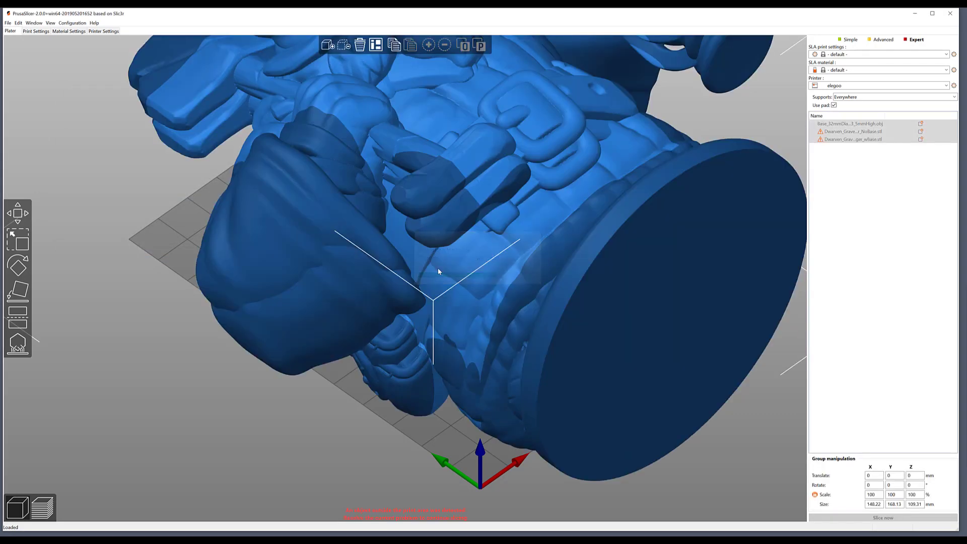
- Rotate the three imported models together by 90° about the X axis
scroll(553, 271, "down", 5)
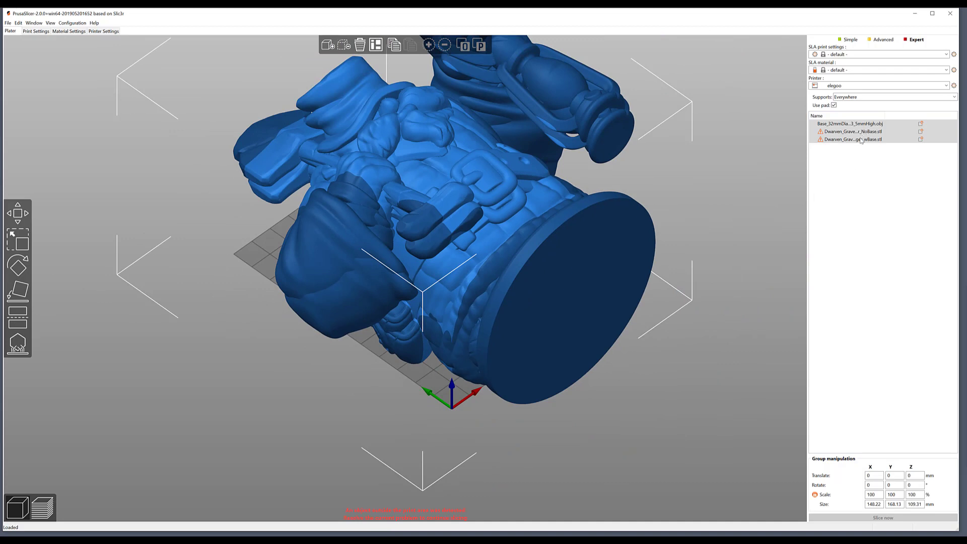
left_click(869, 485)
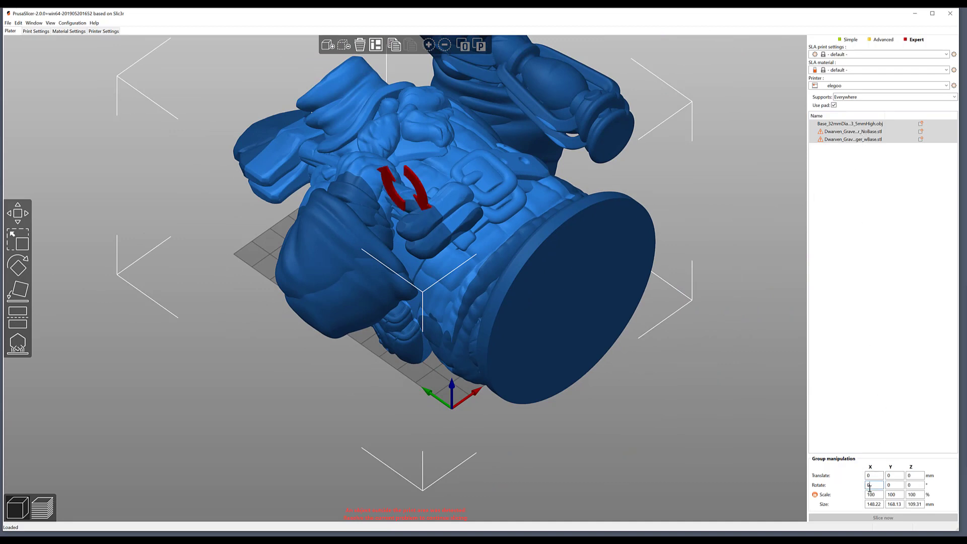
type("90")
key("Return")
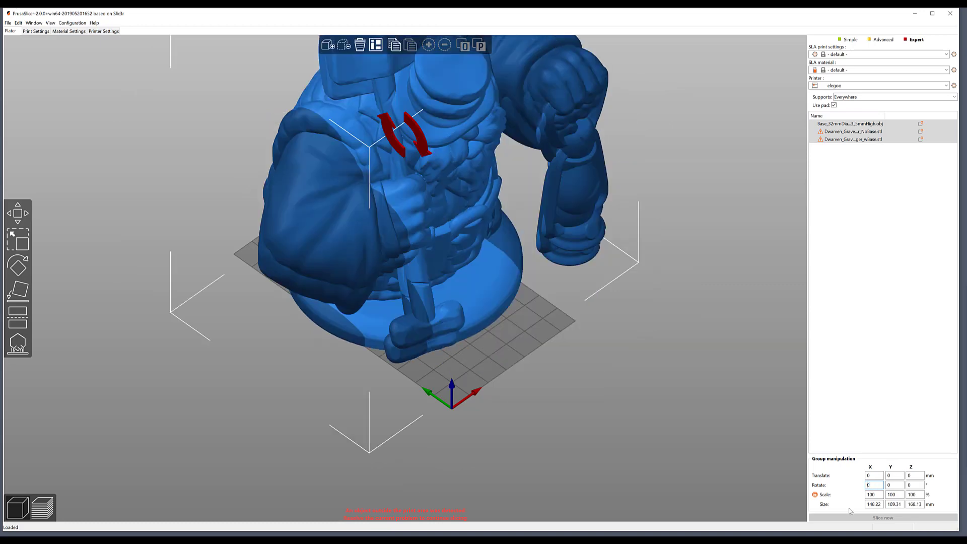
- Separate the two figures, placing the wBase version over the base disc at about X 27, Y 52 mm and the NoBase version beside the plate
scroll(630, 288, "down", 3)
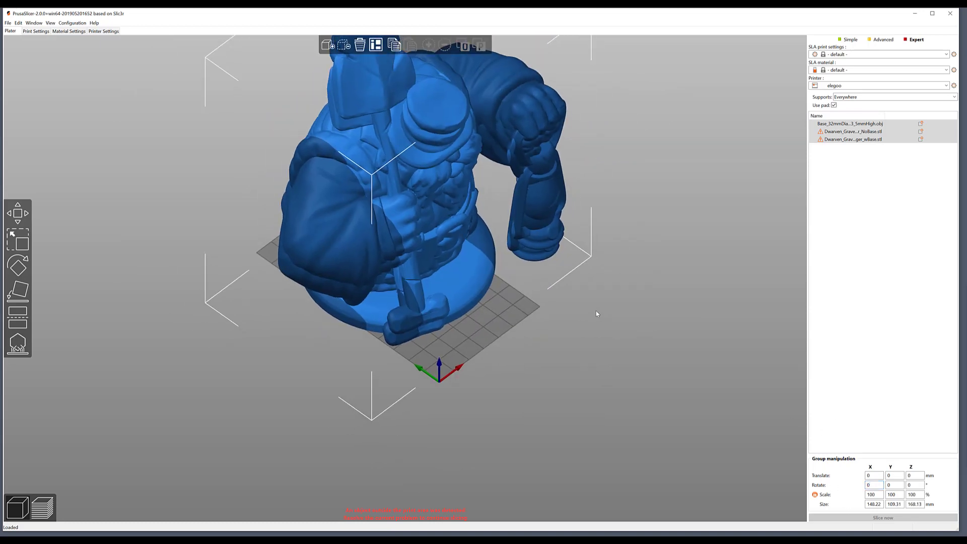
left_click_drag(597, 314, 445, 197)
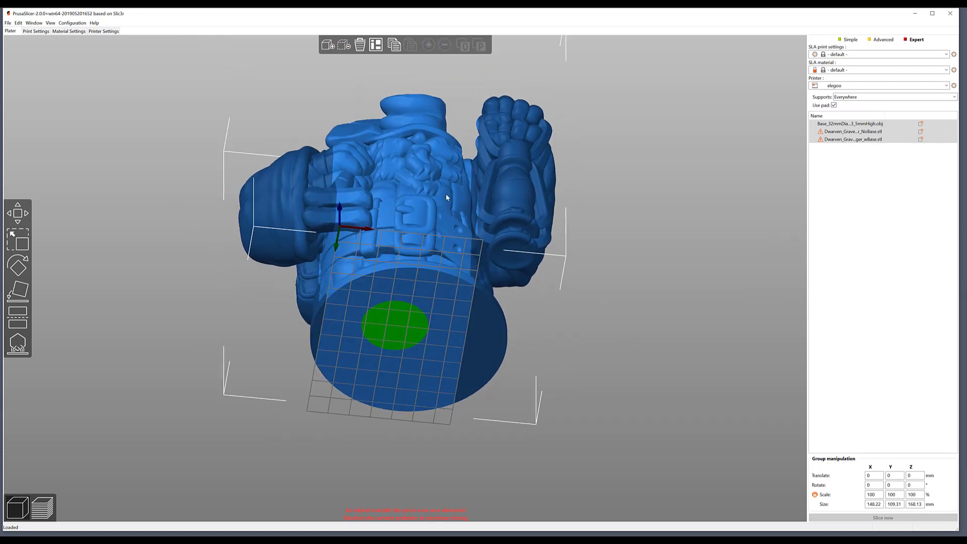
right_click_drag(601, 308, 623, 335)
scroll(624, 337, "down", 2)
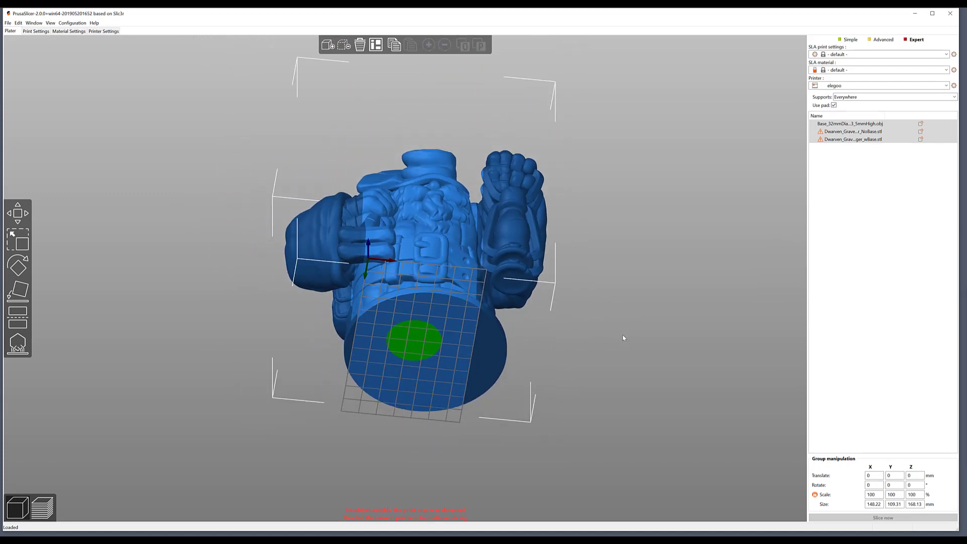
scroll(625, 337, "up", 5)
left_click(855, 140)
left_click_drag(707, 296, 672, 301)
scroll(729, 328, "up", 2)
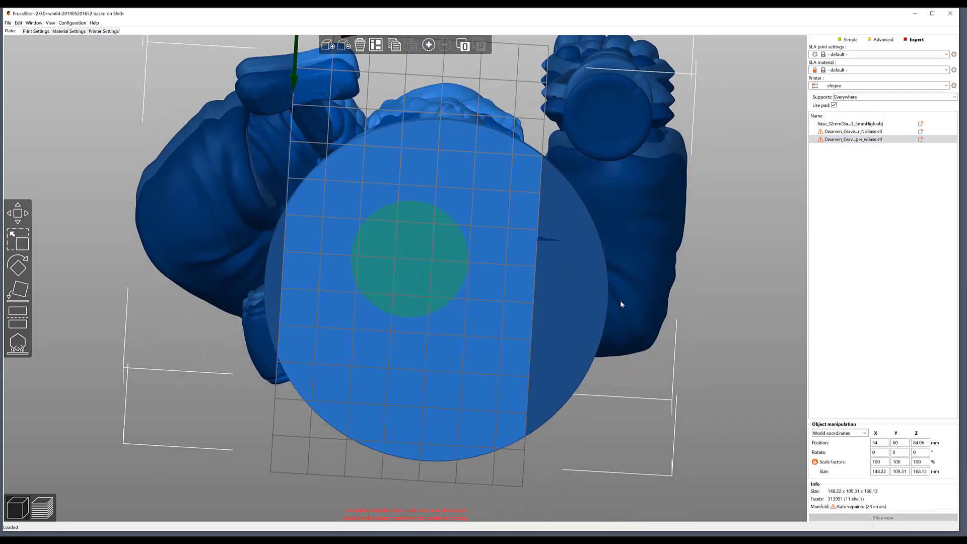
left_click(862, 133)
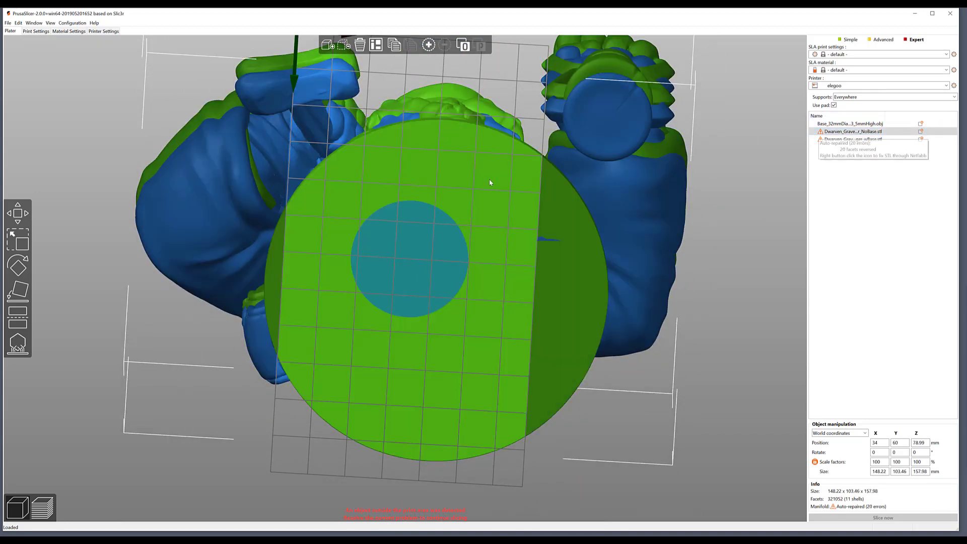
left_click_drag(401, 109, 14, 179)
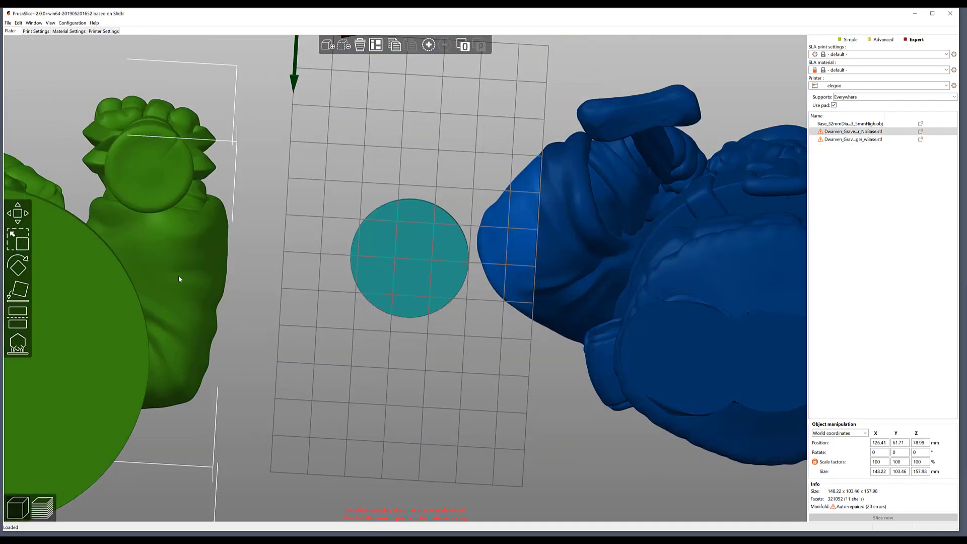
left_click_drag(180, 277, 550, 191)
- Try uniform scale factors of 50, 40 and 35% on the wBase figure, comparing its footprint with the 32 mm base disc
double_click(876, 461)
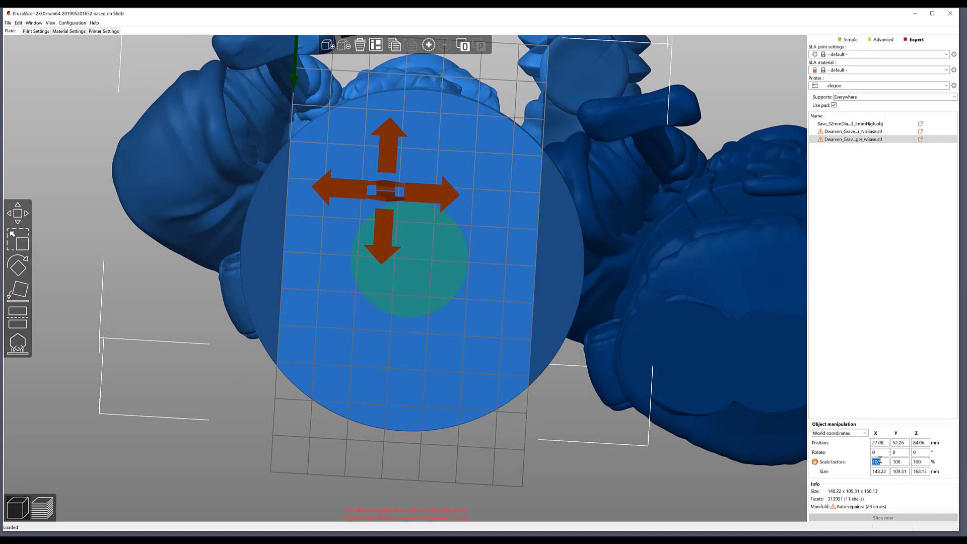
type("50")
key("Return")
double_click(880, 460)
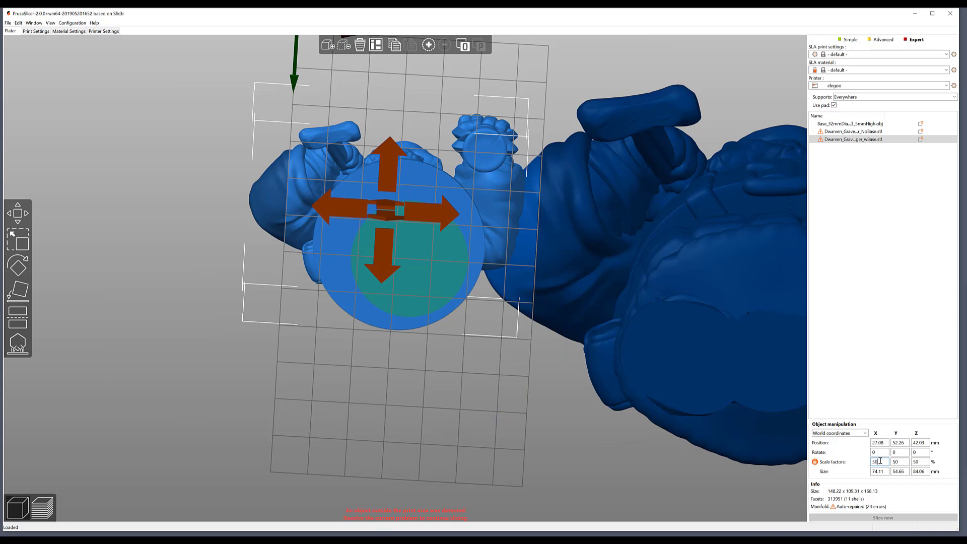
type("40")
key("Return")
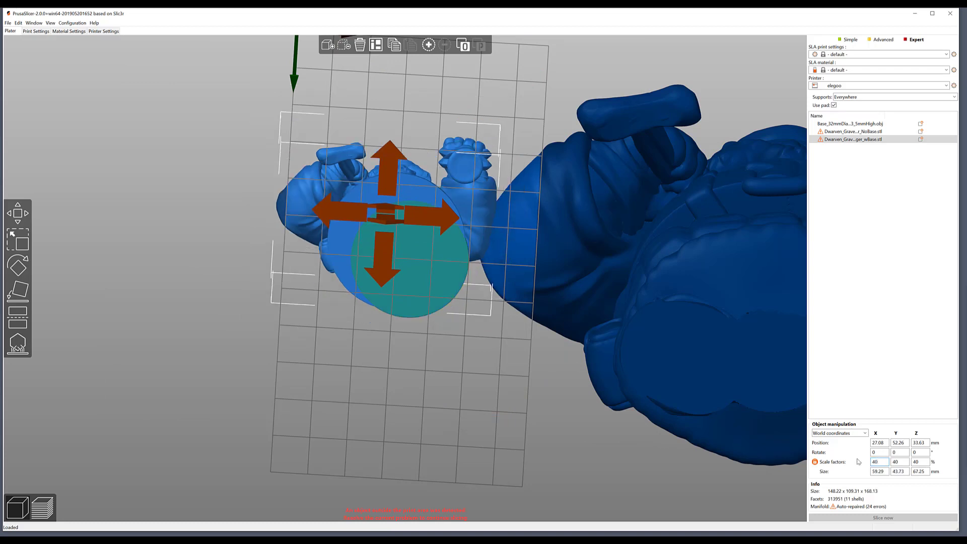
left_click_drag(878, 462, 849, 456)
type("35")
key("Return")
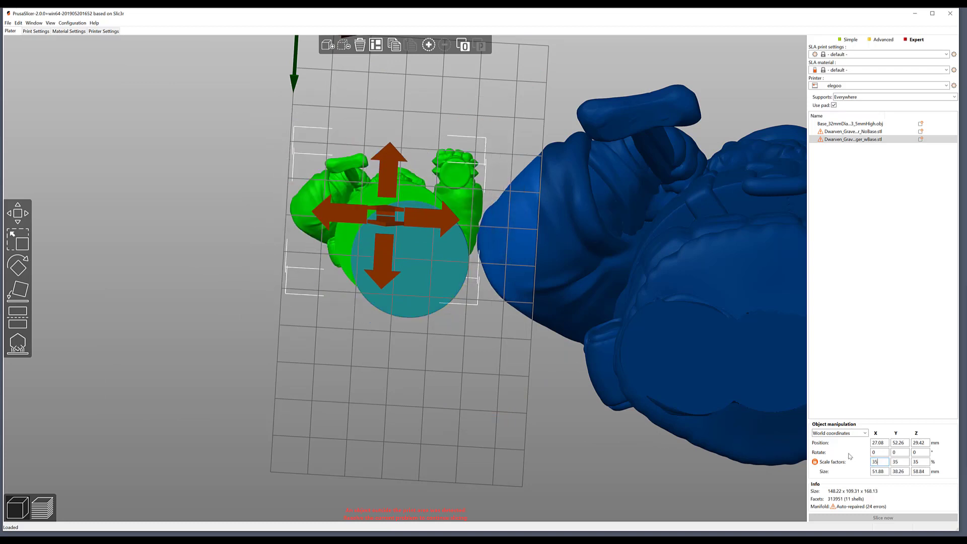
- Align the wBase figure with the base disc at about X 31.3, Y 57 mm and scale it uniformly to 33%, then 34%
scroll(513, 184, "up", 3)
left_click_drag(514, 183, 508, 178)
double_click(876, 461)
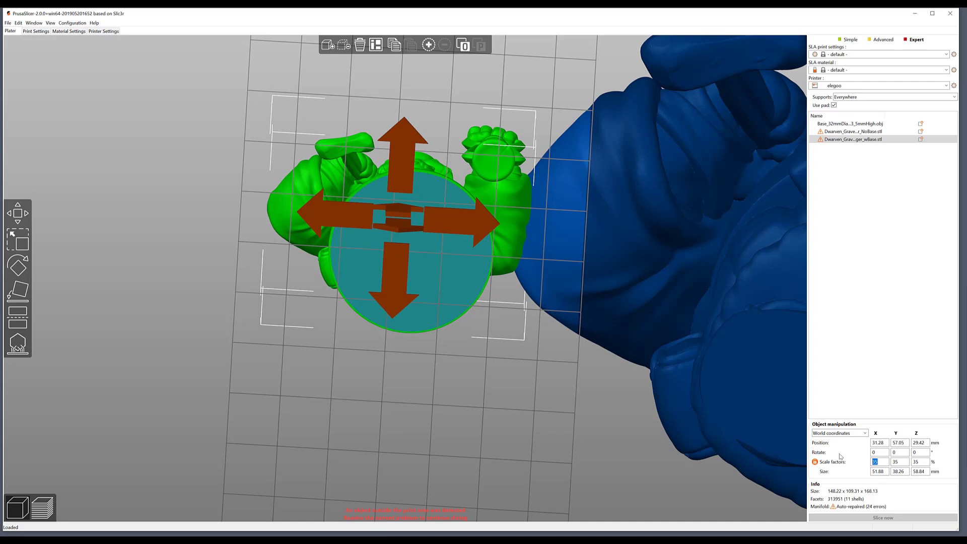
type("3")
key("Return")
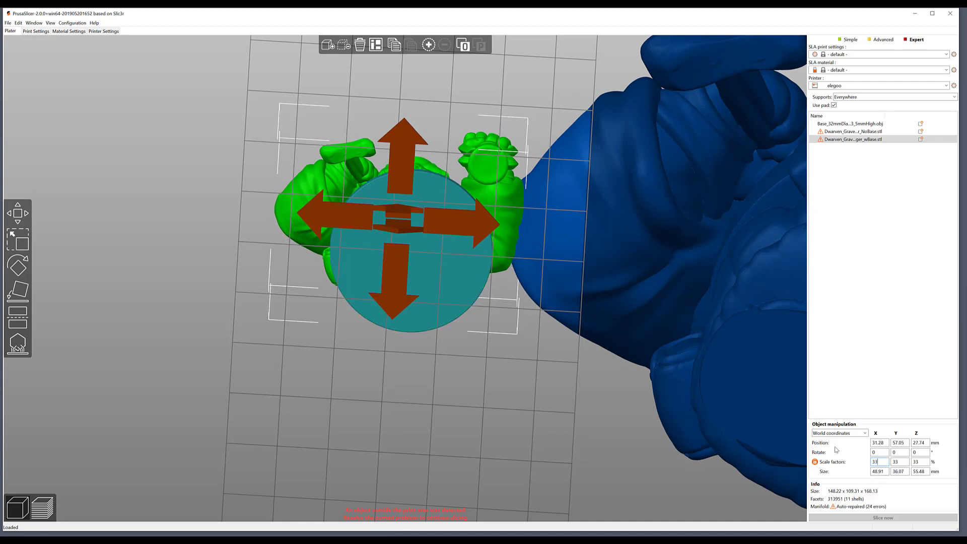
double_click(876, 461)
type("34")
key("Return")
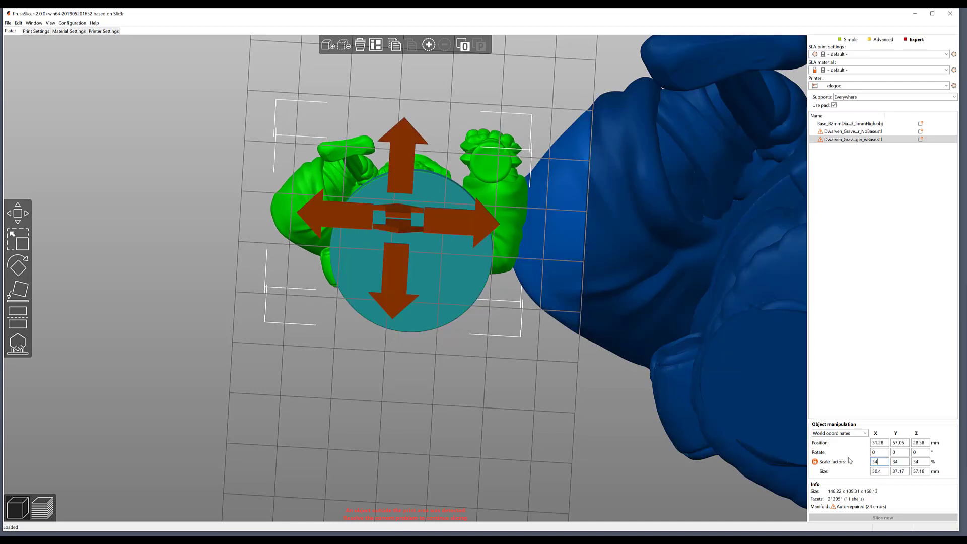
- Fine-tune the wBase figure's alignment with the base disc and refine its uniform scale to 34.5%, then 34.25%
scroll(569, 249, "up", 1)
left_click_drag(525, 216, 525, 218)
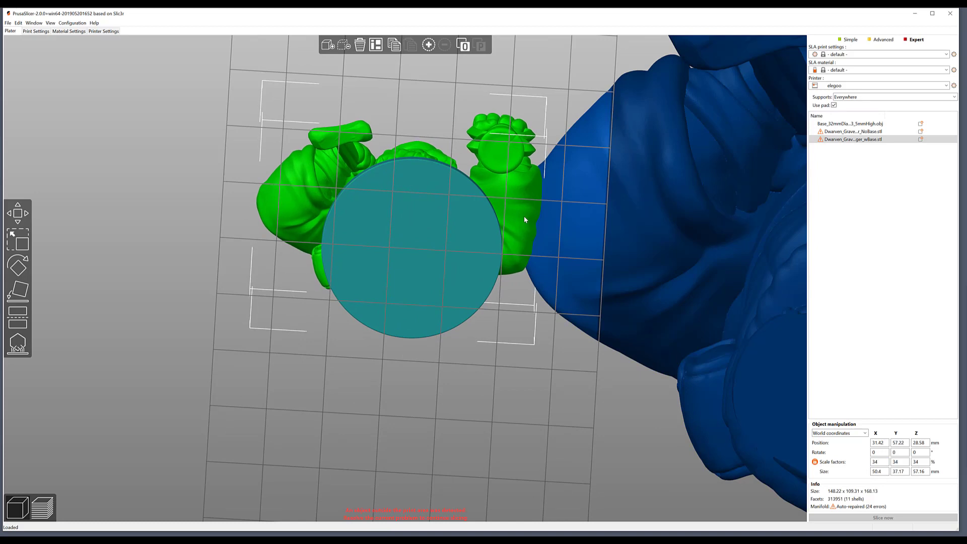
double_click(876, 461)
type("3")
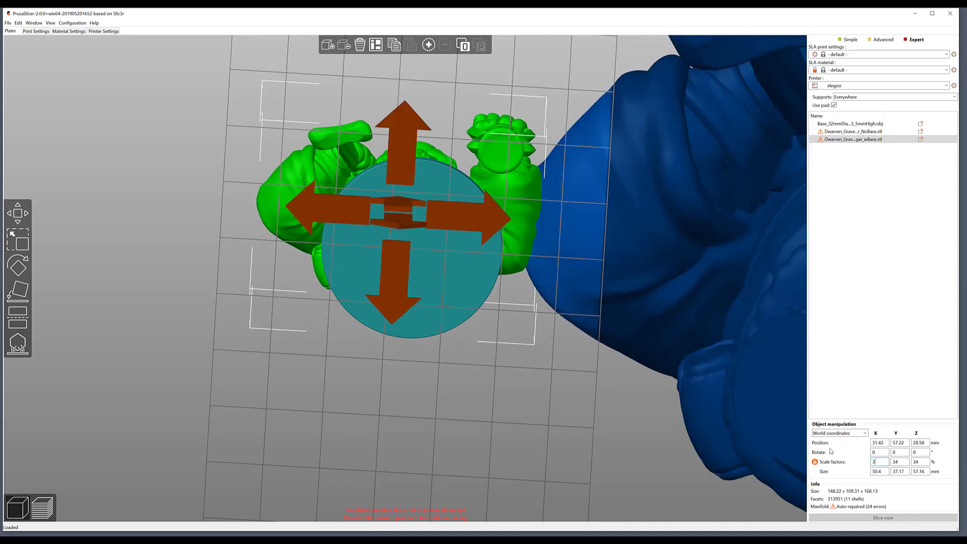
type("4.5")
key("Return")
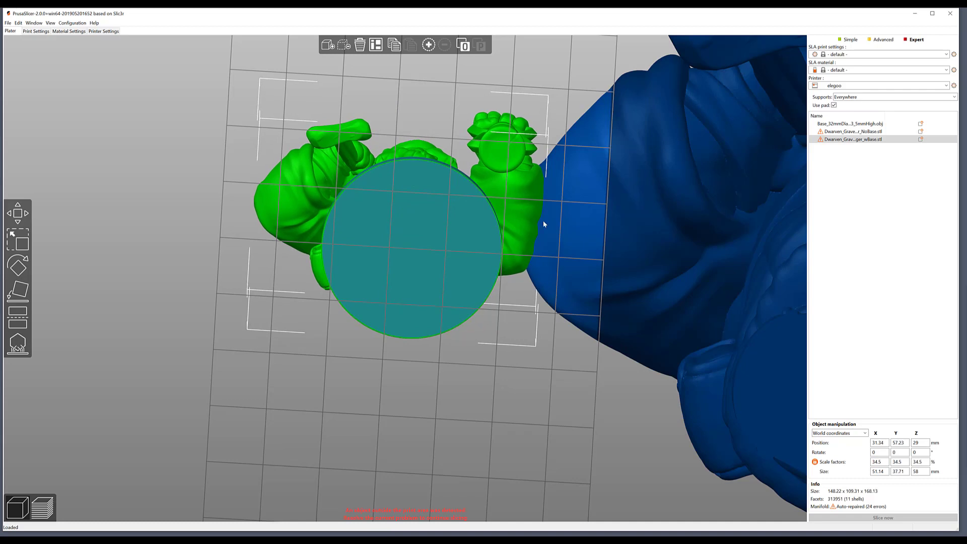
left_click(879, 461)
type("3")
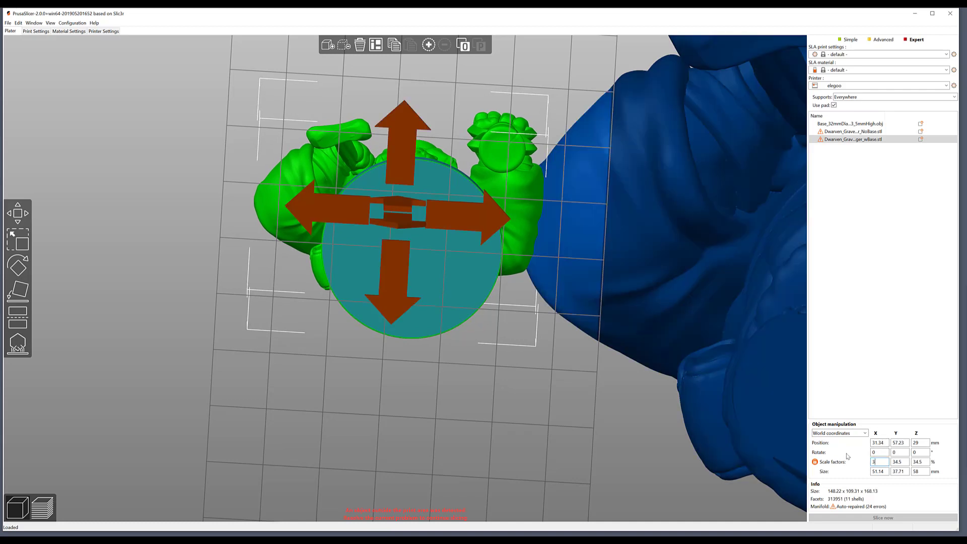
type("4.25")
key("Return")
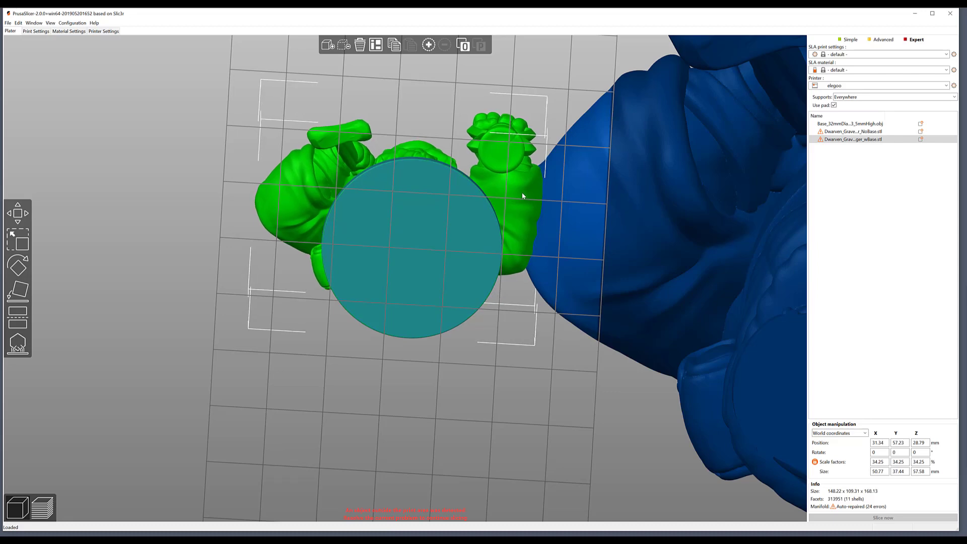
- Scale the NoBase figure uniformly to 34.25% to match the wBase figure
left_click_drag(522, 191, 493, 384)
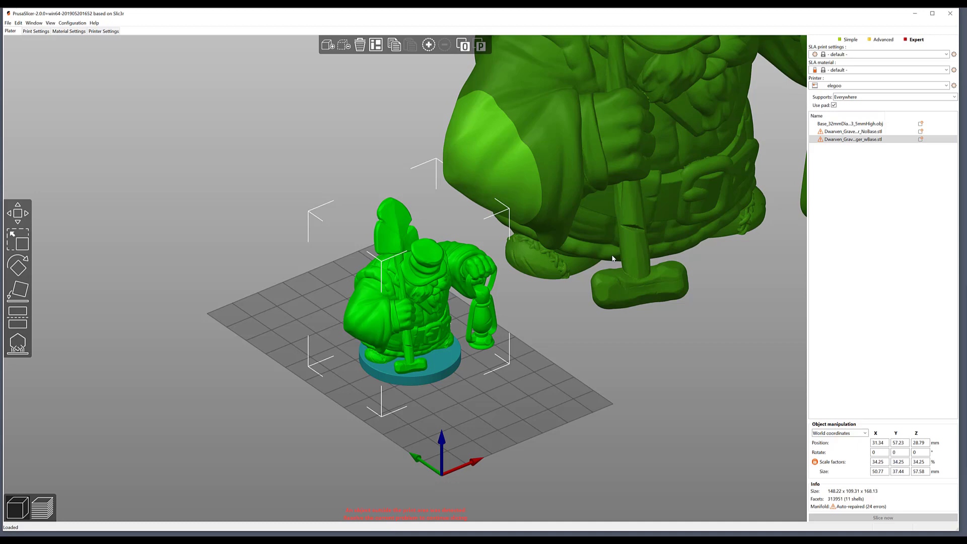
left_click_drag(633, 377, 618, 298)
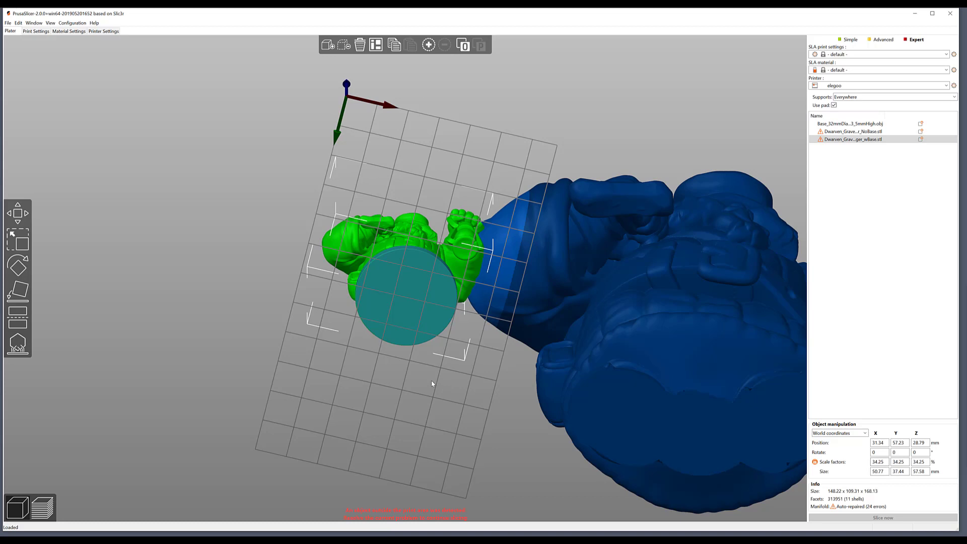
left_click_drag(450, 380, 444, 376)
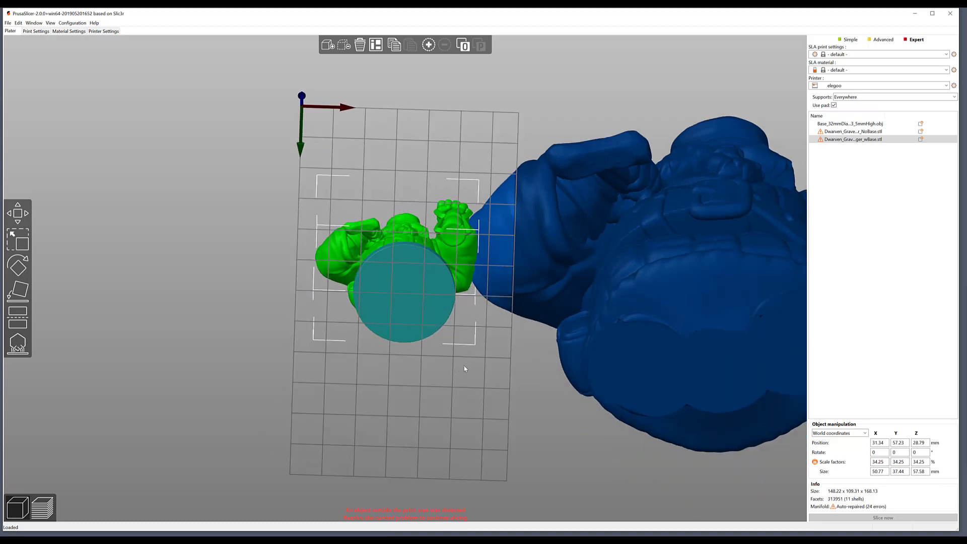
left_click(672, 331)
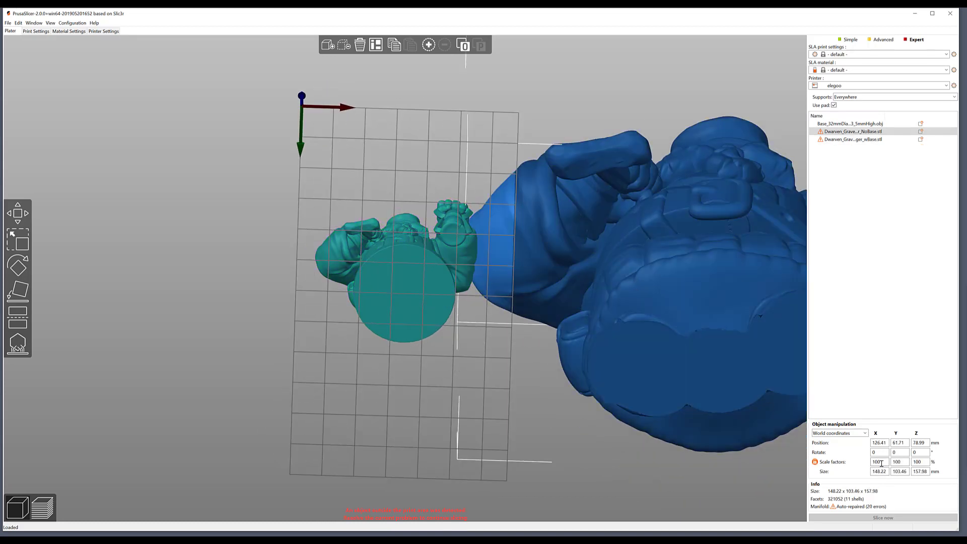
left_click(455, 233)
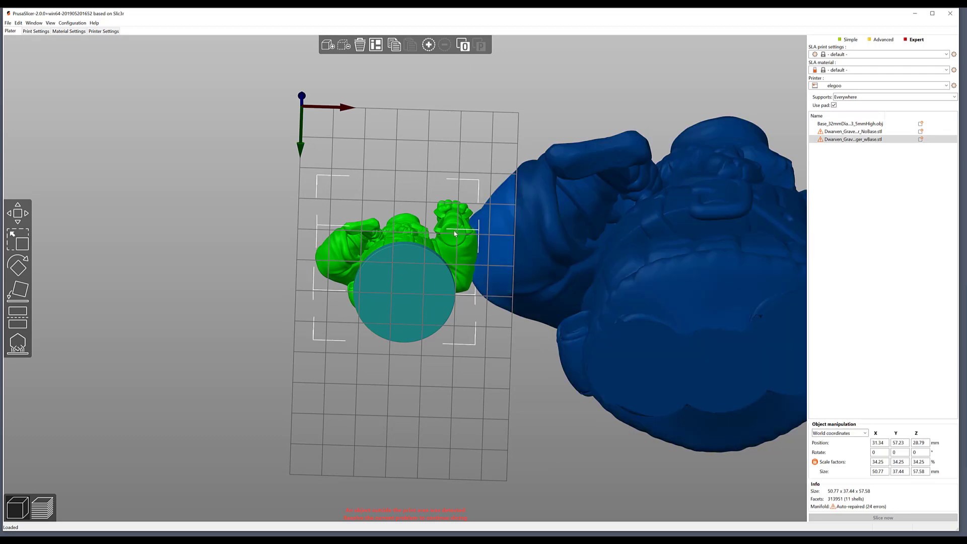
left_click(656, 288)
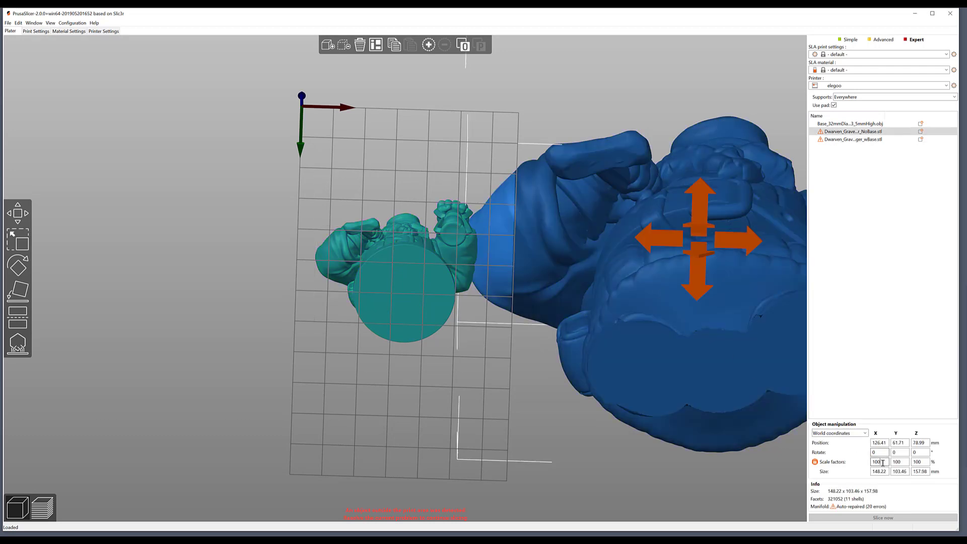
double_click(883, 462)
type("32")
type(".25")
key("Return")
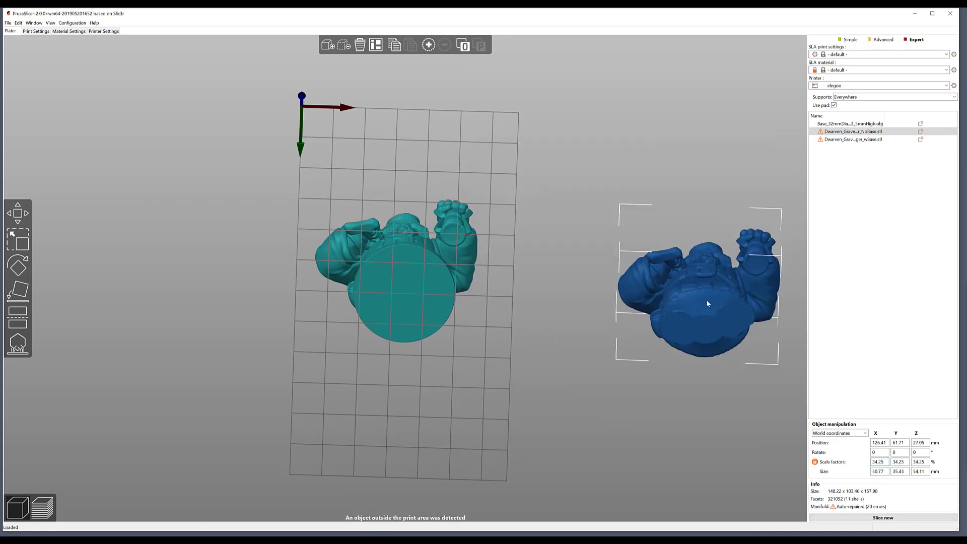
- Move the NoBase figure onto the wBase figure at about X 31.2, Y 55.1 mm and delete the 32 mm base disc model
left_click_drag(695, 300, 406, 270)
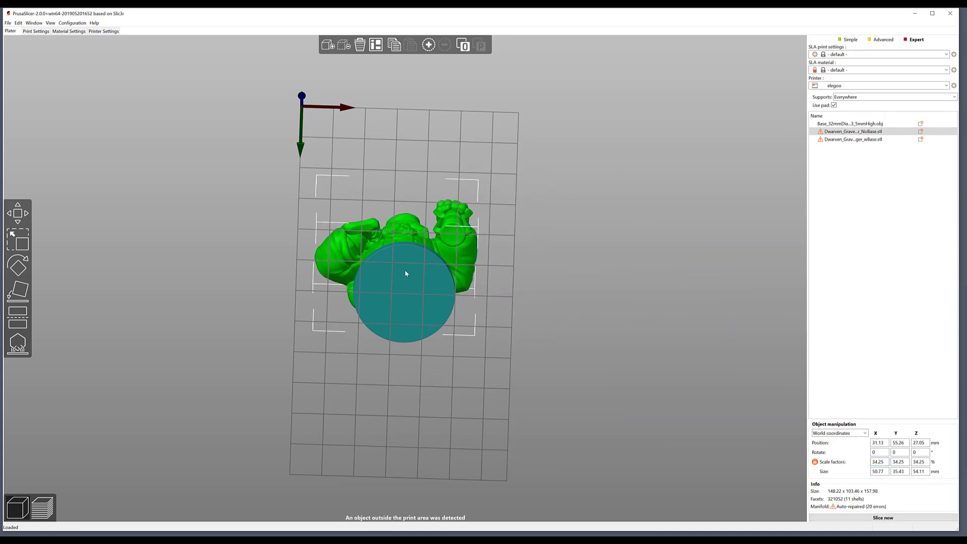
left_click_drag(530, 197, 542, 267)
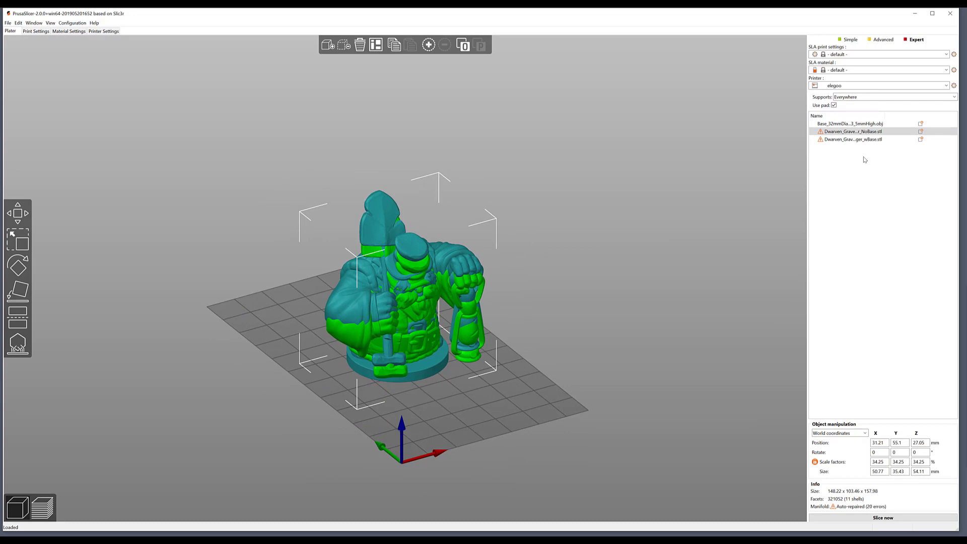
left_click(851, 124)
key("Delete")
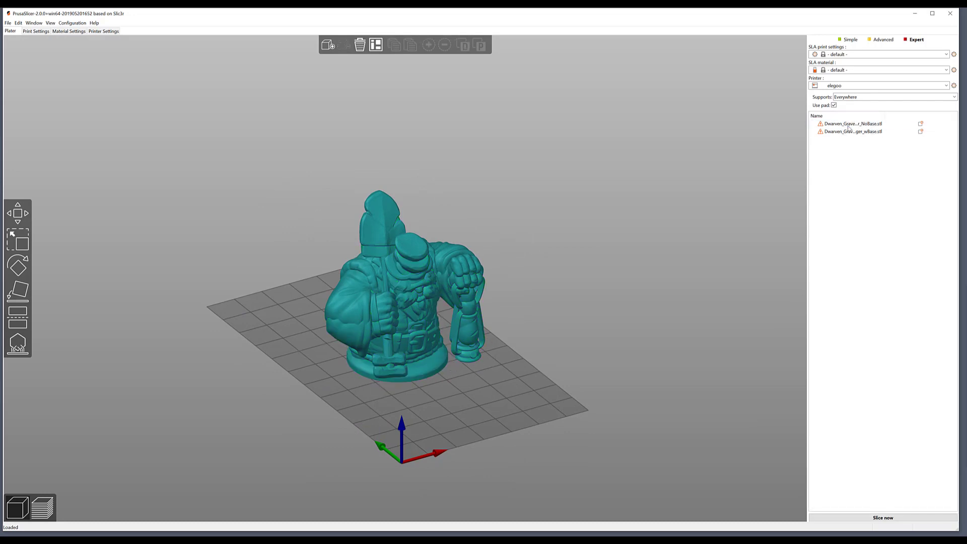
- Repair the Dwarven_Gravedigger_NoBase mesh through Netfabb and close the repair report
scroll(464, 202, "up", 5)
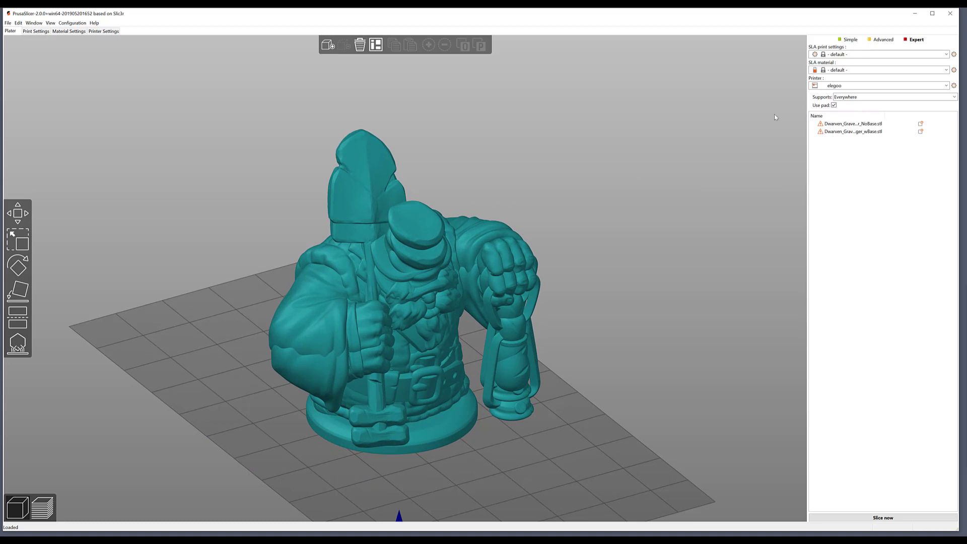
mouse_move(821, 126)
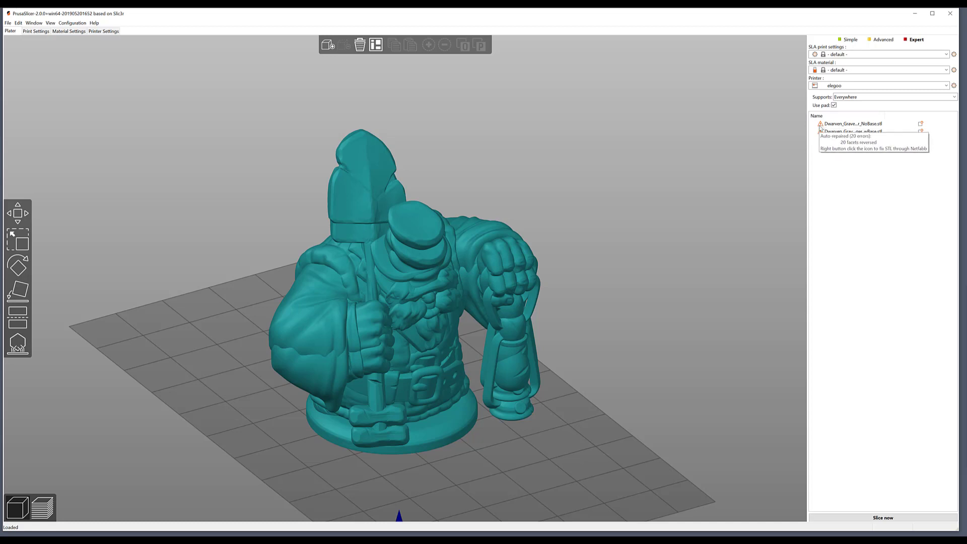
right_click(820, 125)
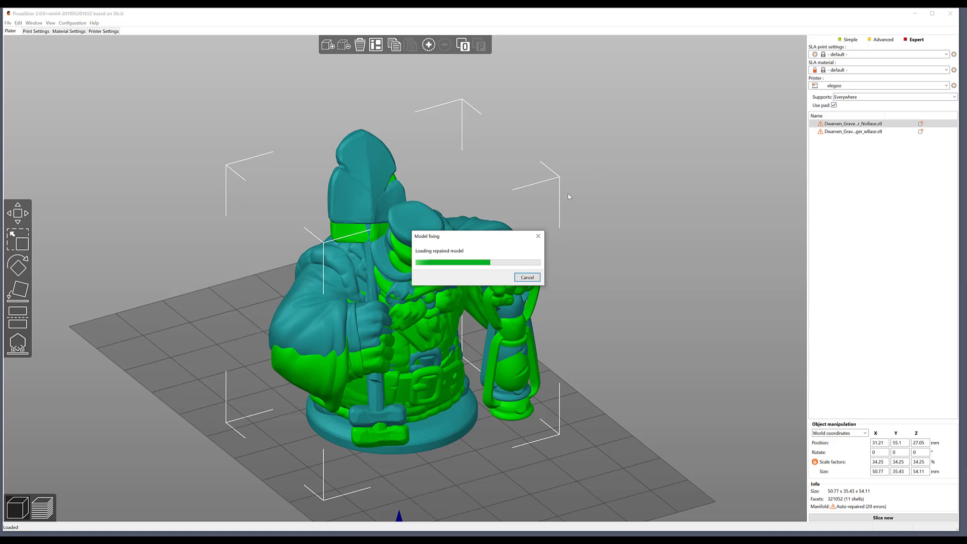
left_click_drag(469, 239, 562, 162)
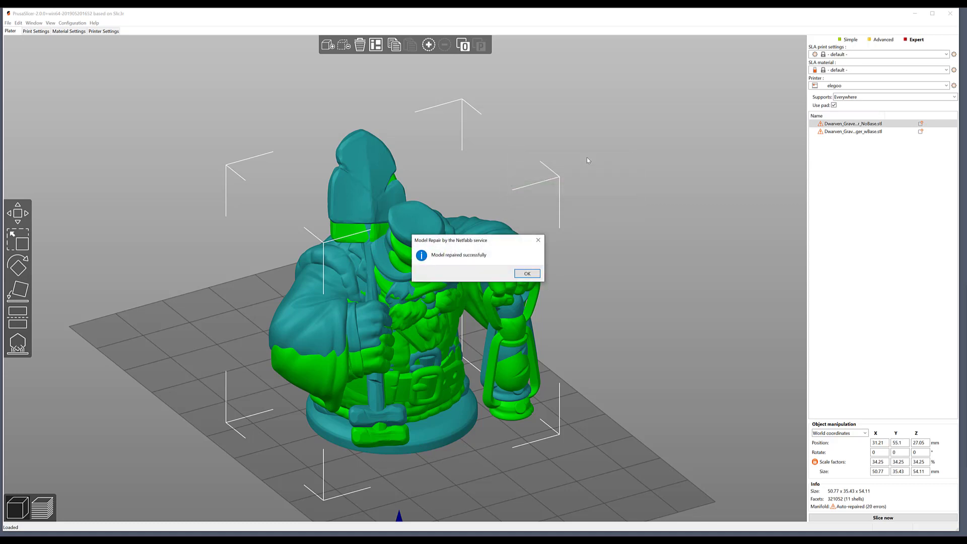
left_click(527, 273)
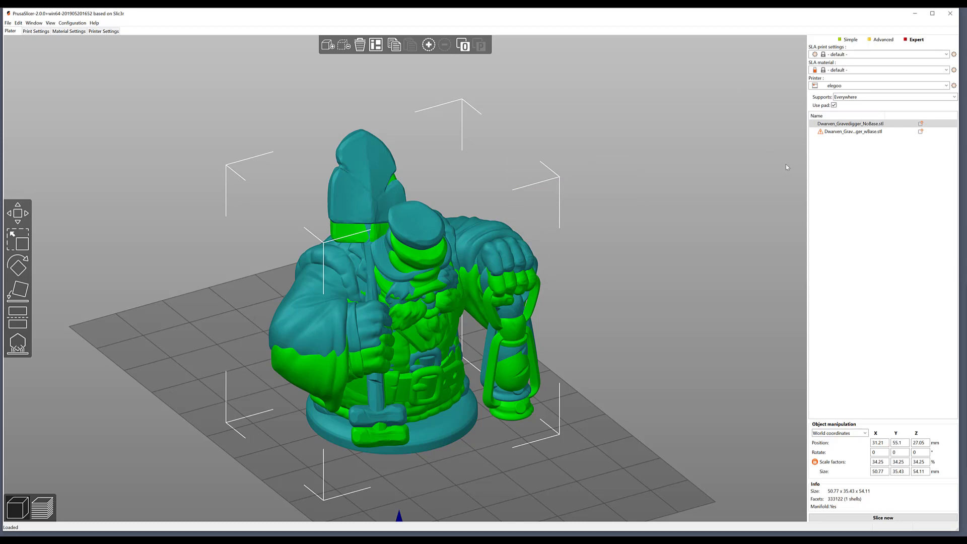
- Check the wBase figure's mesh errors and repair it through Netfabb
left_click(853, 132)
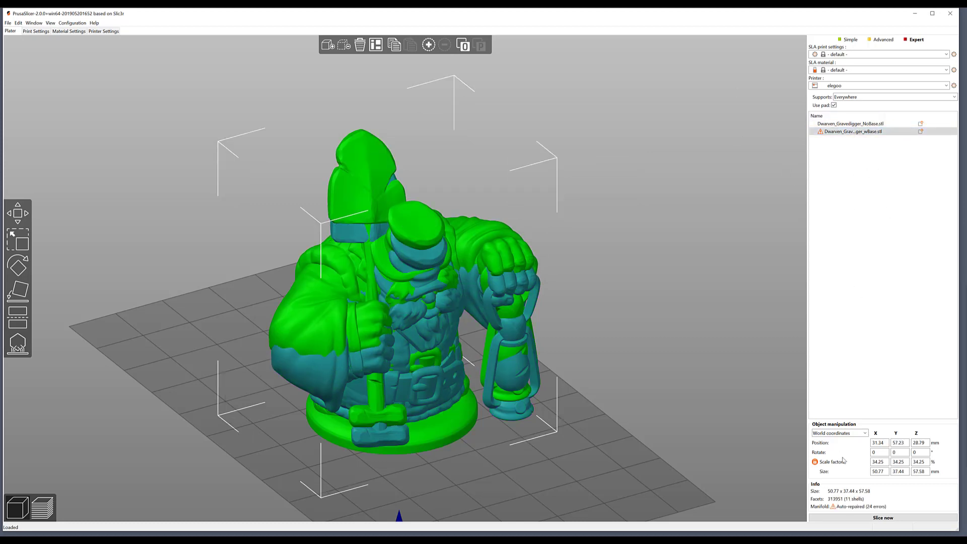
mouse_move(860, 508)
right_click(820, 132)
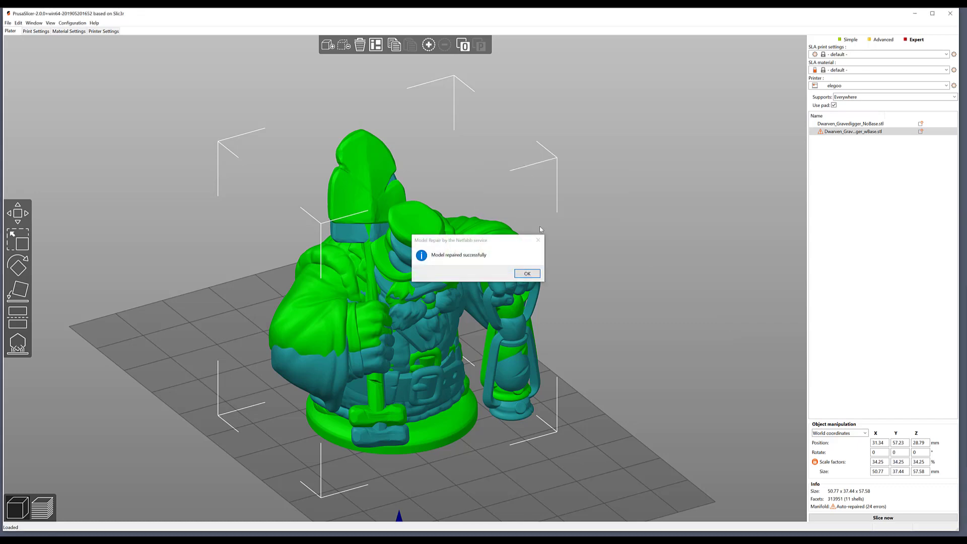
- Close the wBase repair report and export the repaired figure as STL, overwriting Dwarven_Gravedigger_wBase in Test_Files_for_Video
left_click(524, 272)
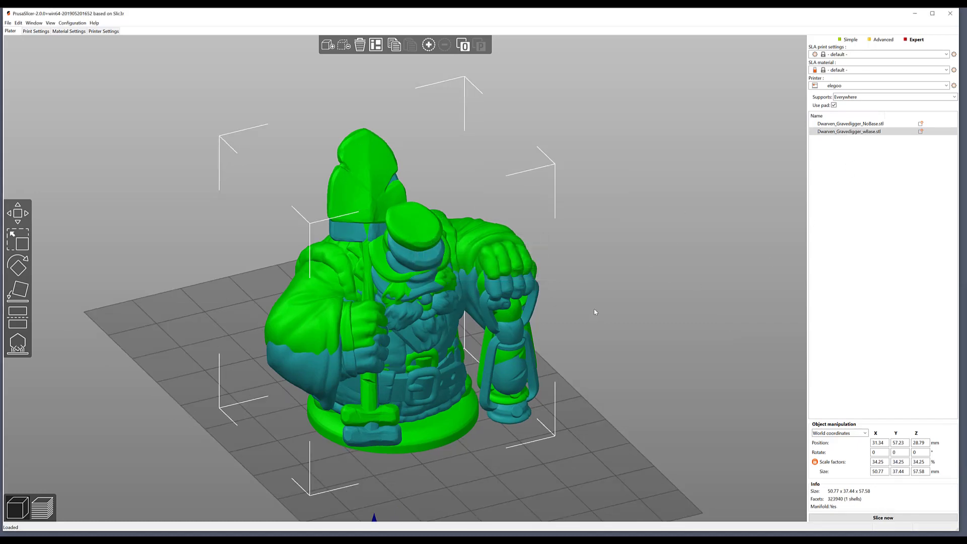
mouse_move(594, 309)
left_mouse_down()
mouse_move(598, 303)
mouse_move(590, 306)
left_mouse_up()
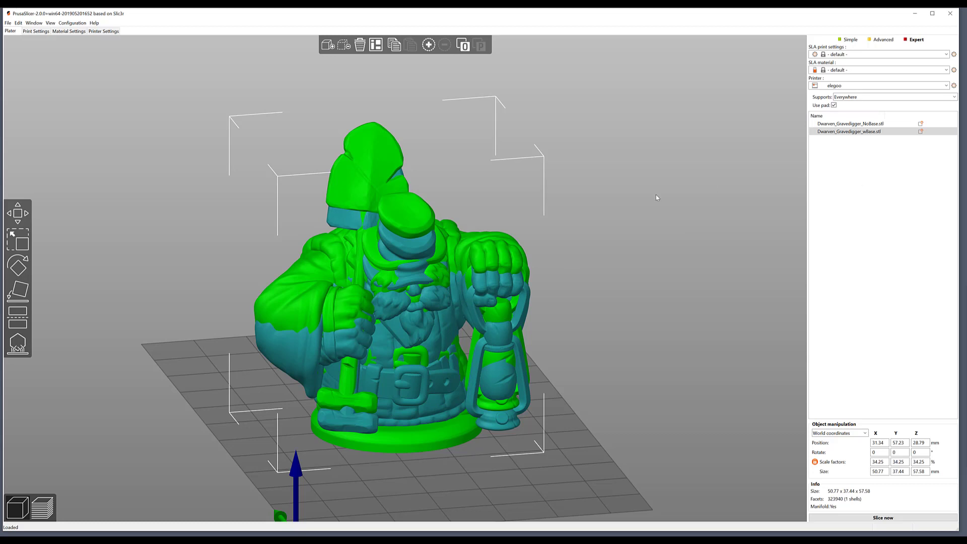
right_click(922, 134)
left_click(915, 136)
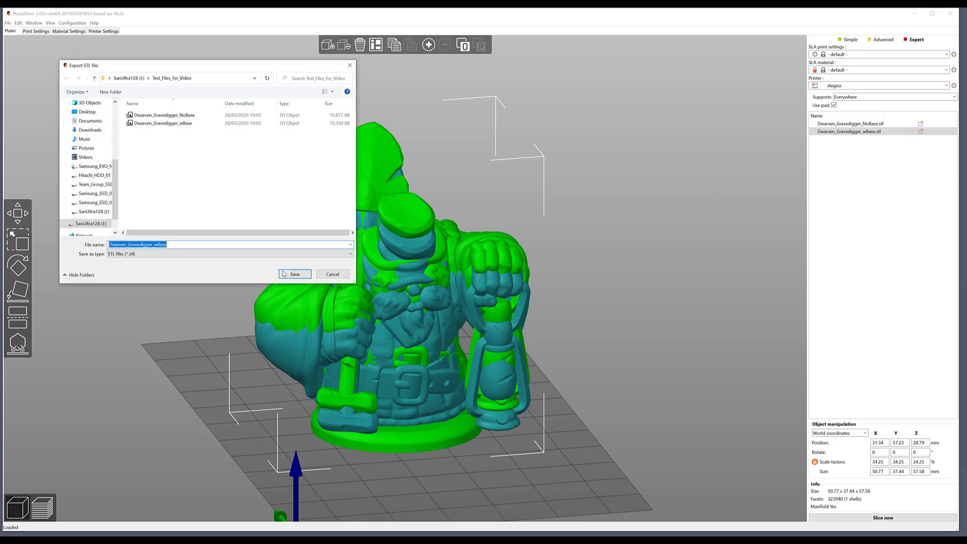
left_click(291, 276)
left_click(500, 277)
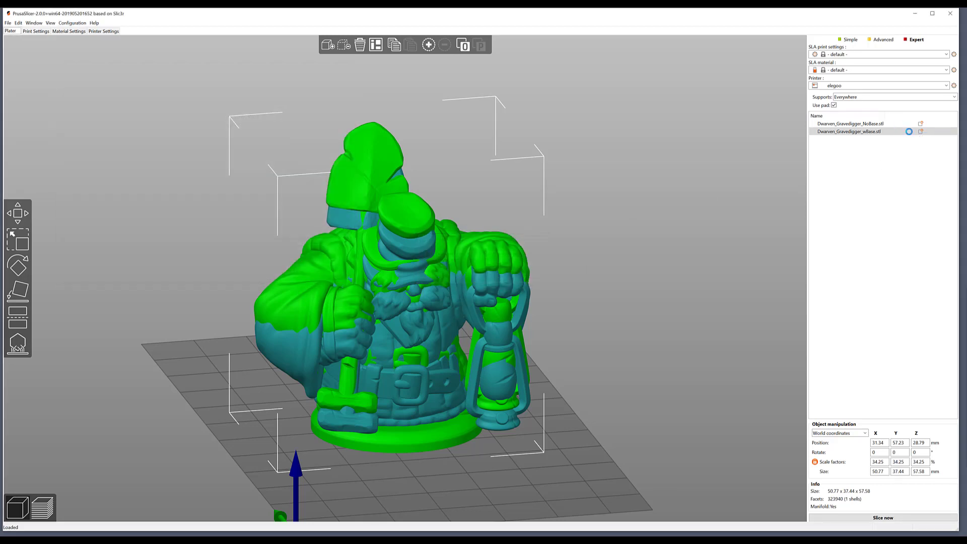
- Export the repaired NoBase figure as STL, replacing the existing Dwarven_Gravedigger_NoBase file
left_click(851, 123)
right_click(921, 123)
left_click(922, 129)
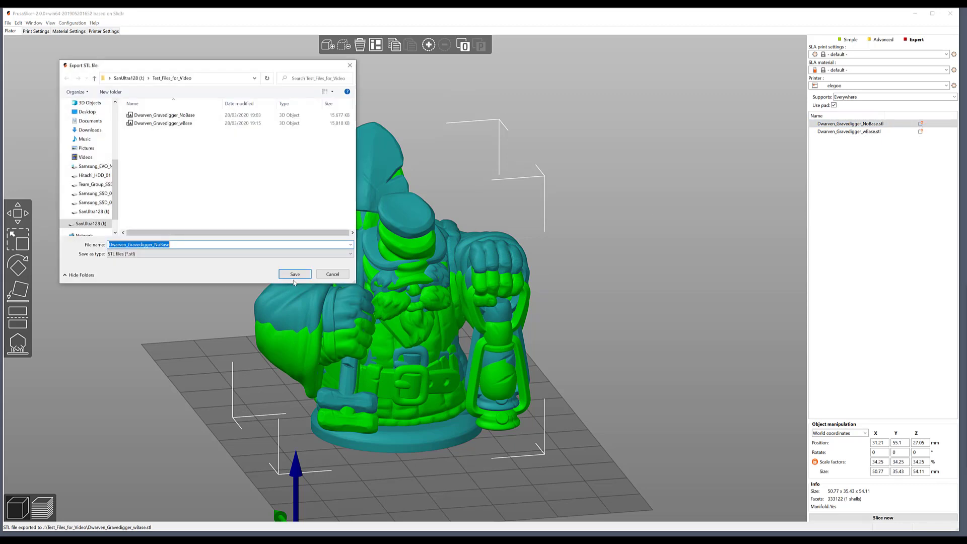
left_click(295, 274)
left_click(494, 279)
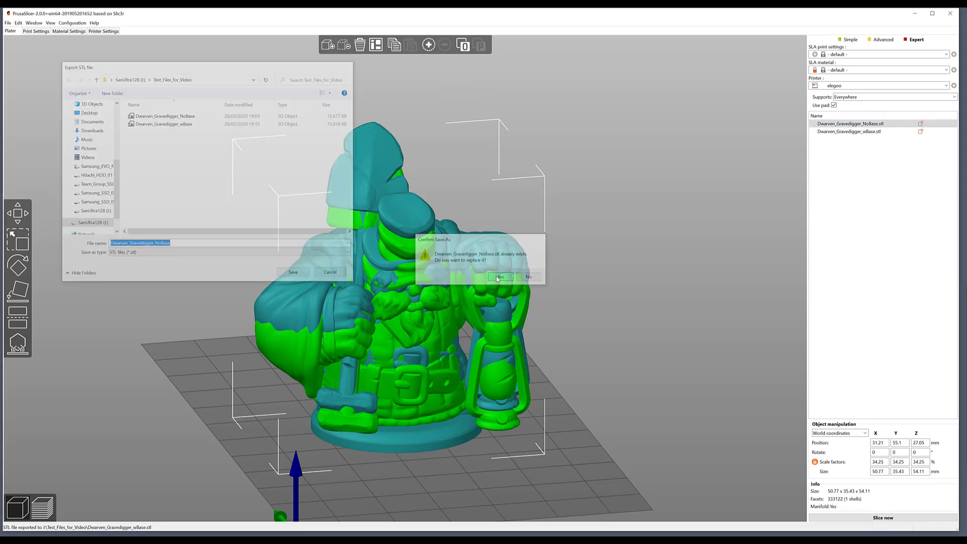
- Switch to CHITUBOX and open Dwarven_Gravedigger_wBase from the Test_Files_for_Video folder
left_click(662, 539)
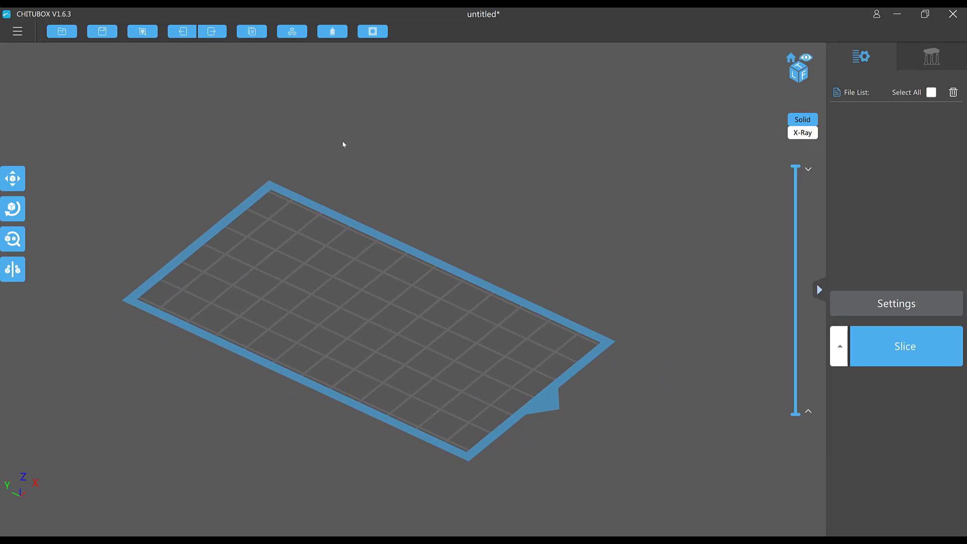
left_click(18, 31)
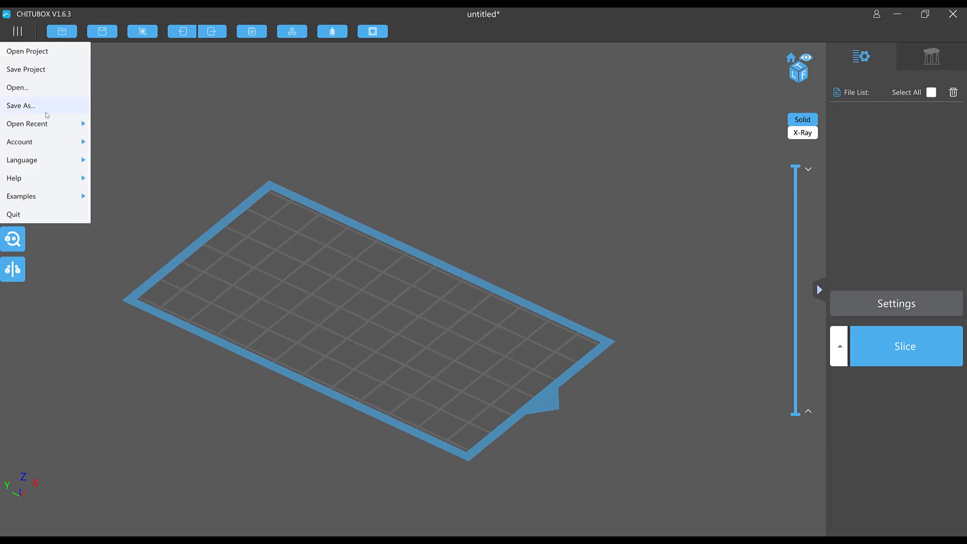
left_click(33, 87)
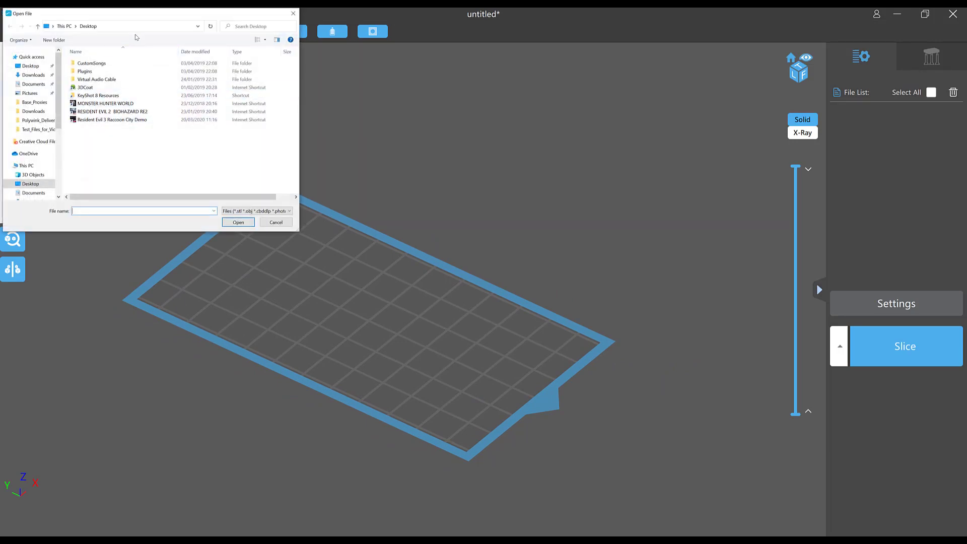
left_click(132, 28)
left_click(132, 29)
type("J:\\Test_Files_for_Video")
key("Return")
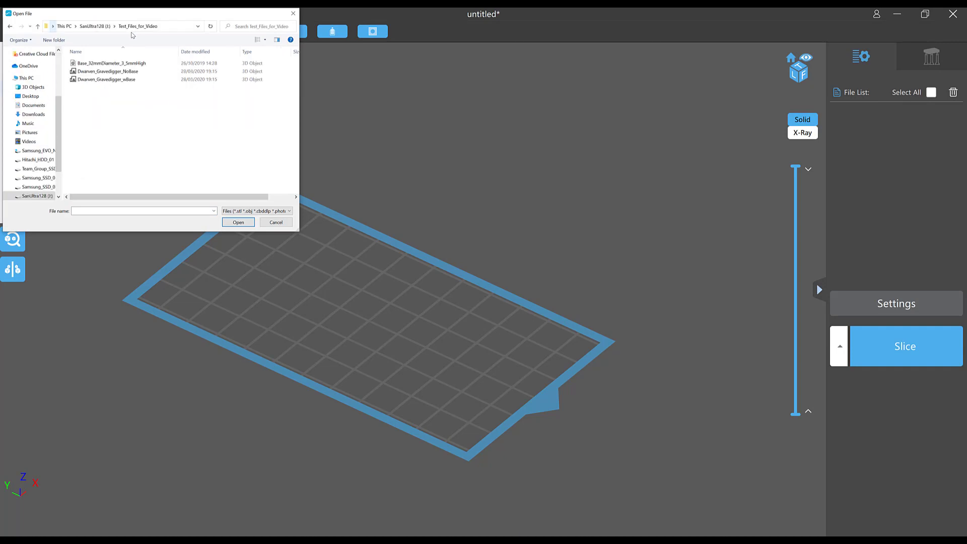
left_click_drag(176, 20, 203, 41)
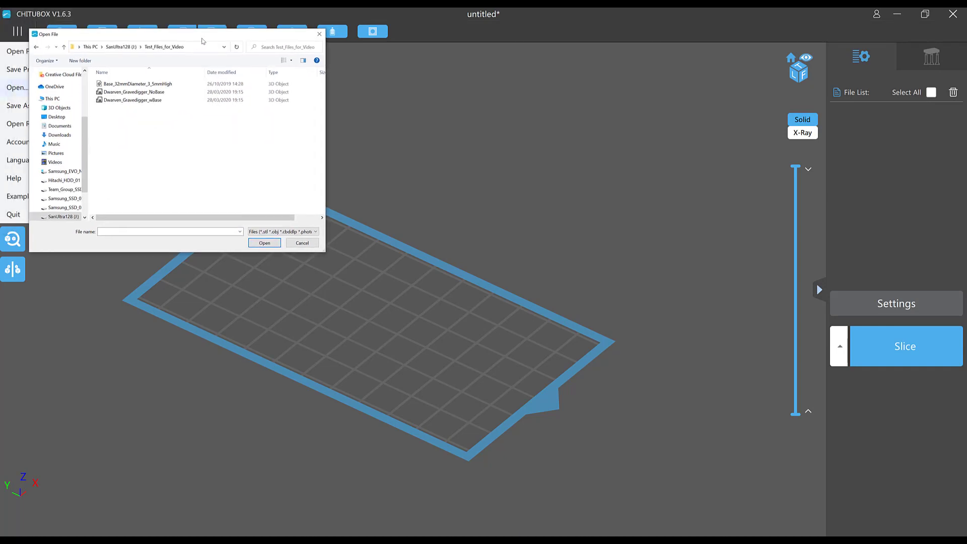
double_click(170, 100)
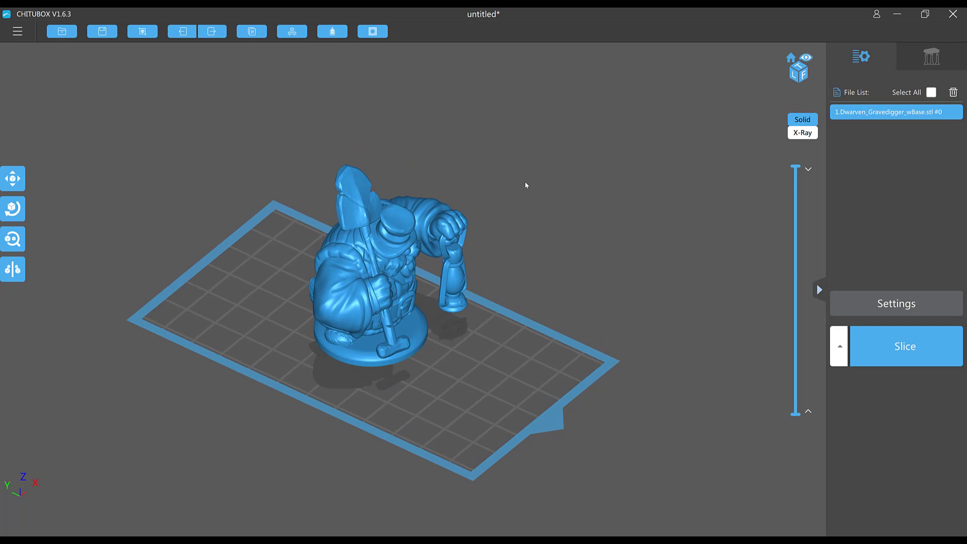
- Hollow the wBase figure inward with a 1.00 mm wall thickness and 100% precision
mouse_move(525, 182)
right_mouse_down()
mouse_move(527, 191)
mouse_move(502, 176)
mouse_move(513, 179)
right_mouse_up()
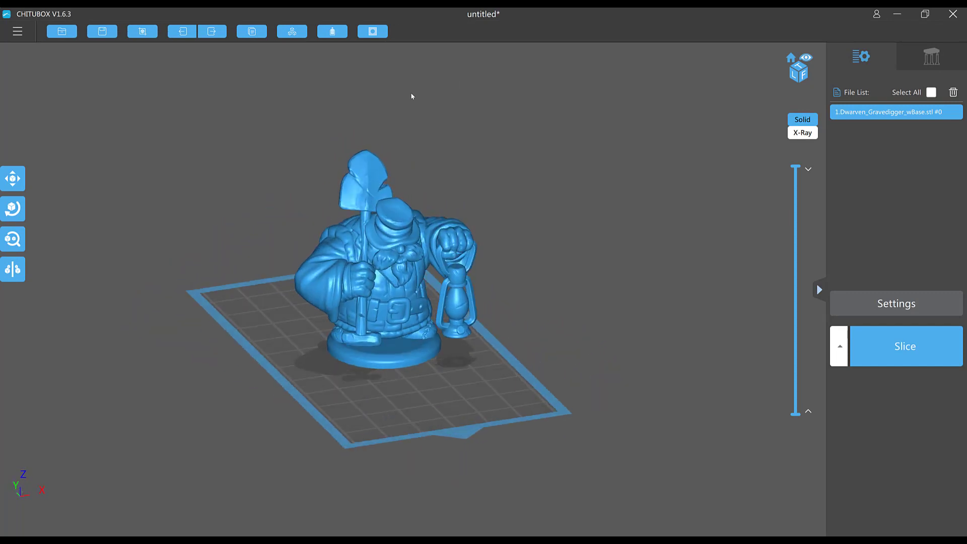
left_click(336, 37)
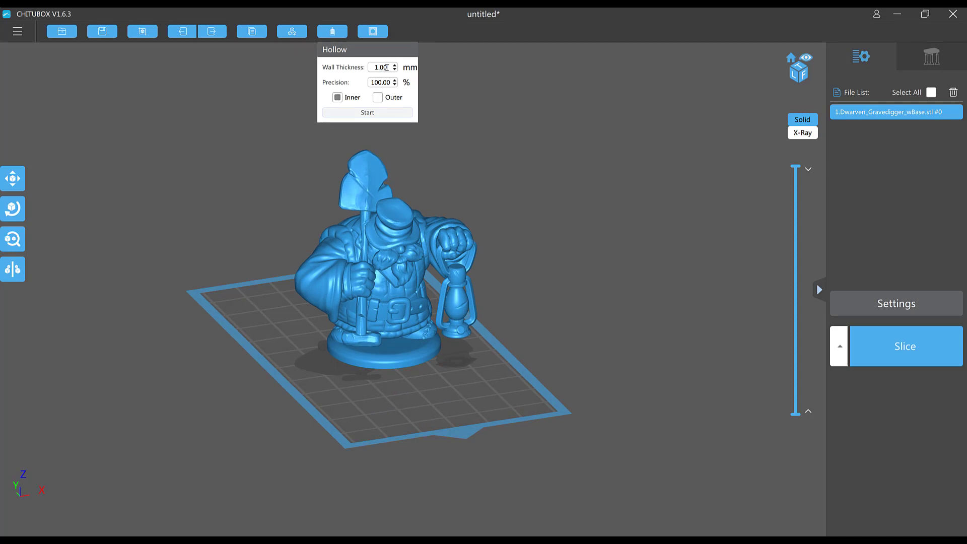
left_click_drag(370, 67, 388, 67)
left_click(377, 111)
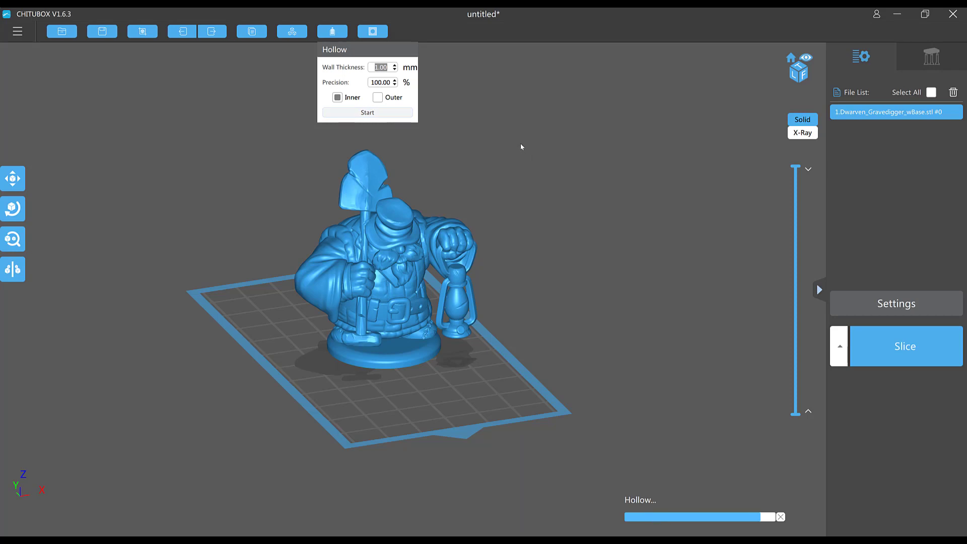
- Examine the hollowed figure's wall and interior by slicing the view through its layers from the shovel down to the base
left_click_drag(535, 119, 552, 152)
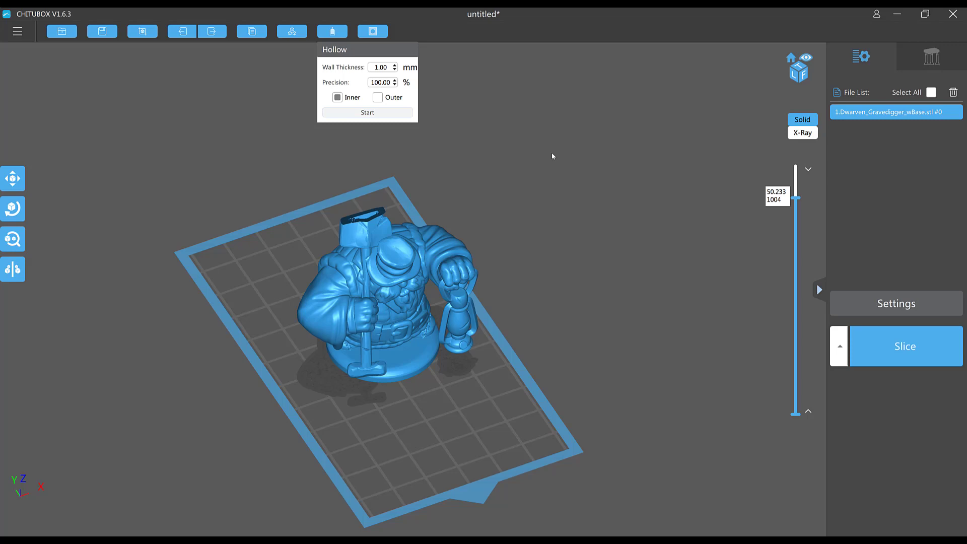
key("Down")
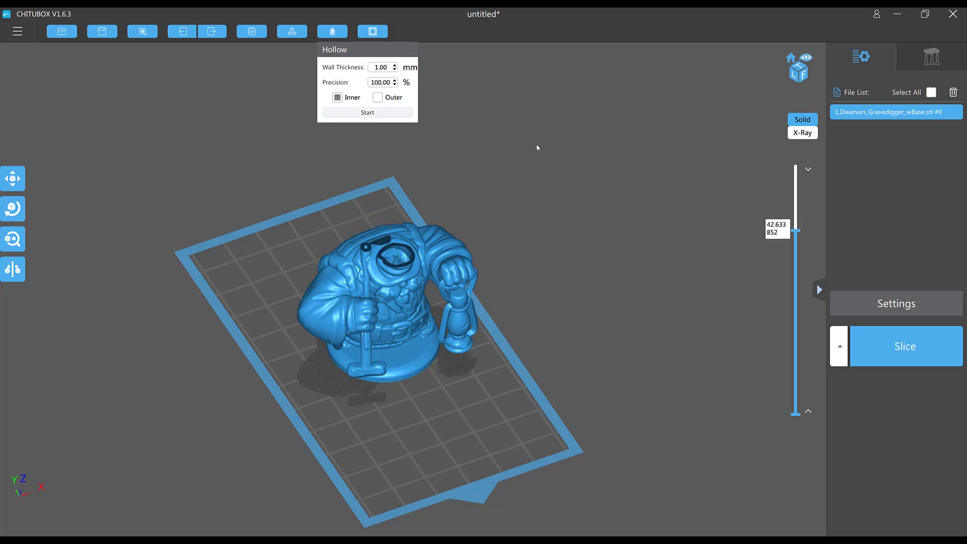
key("Down")
mouse_move(537, 148)
left_mouse_down()
mouse_move(501, 160)
mouse_move(532, 150)
left_mouse_up()
key("Down")
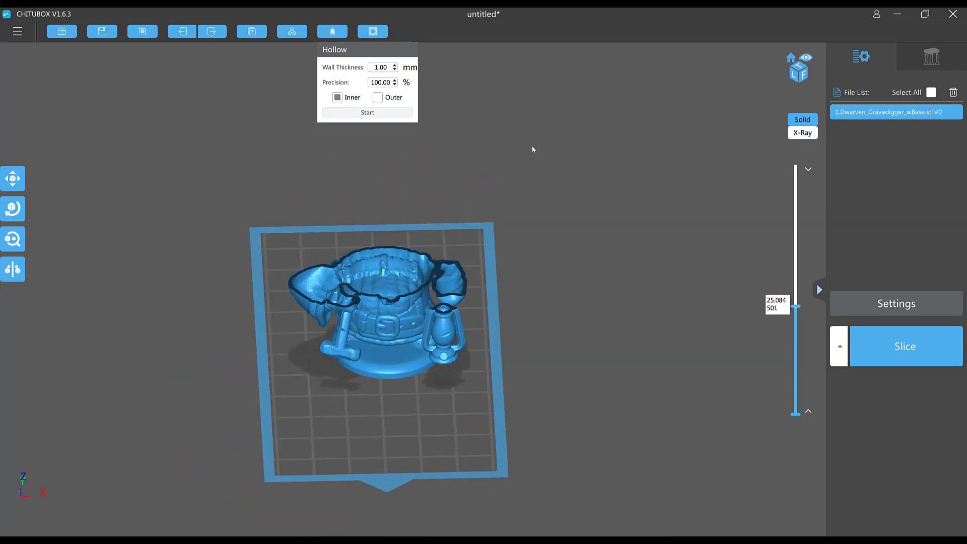
key("Down")
scroll(532, 149, "up", 3)
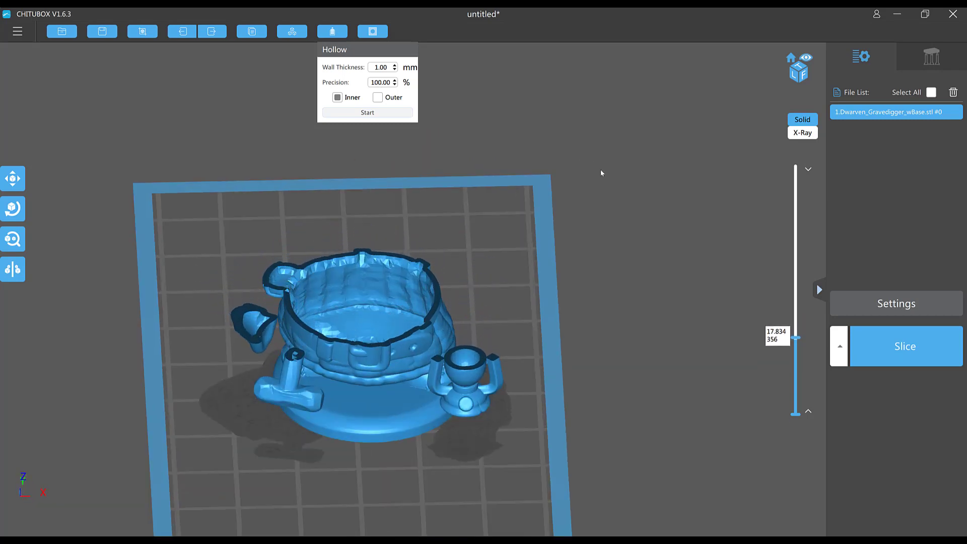
key("Down")
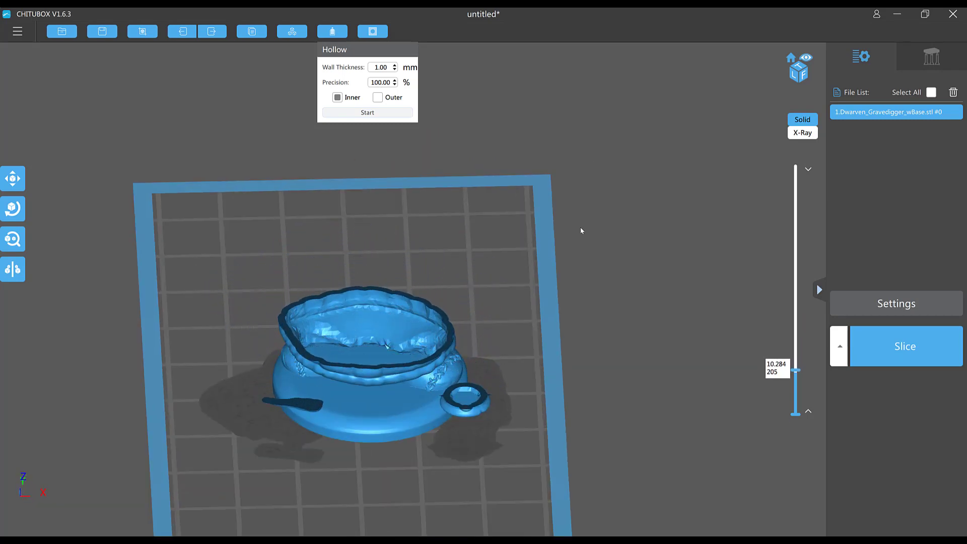
key("Down")
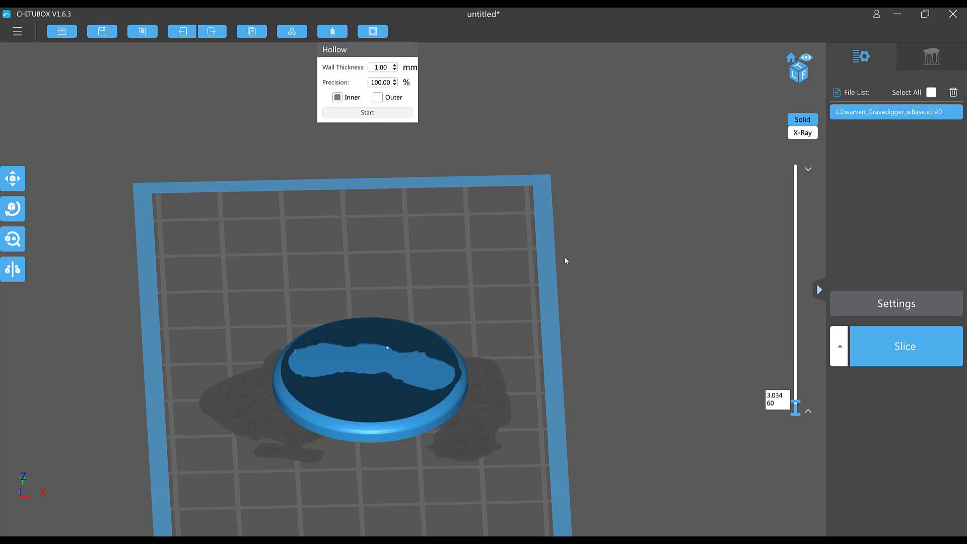
key("Down")
right_click_drag(603, 230, 632, 236)
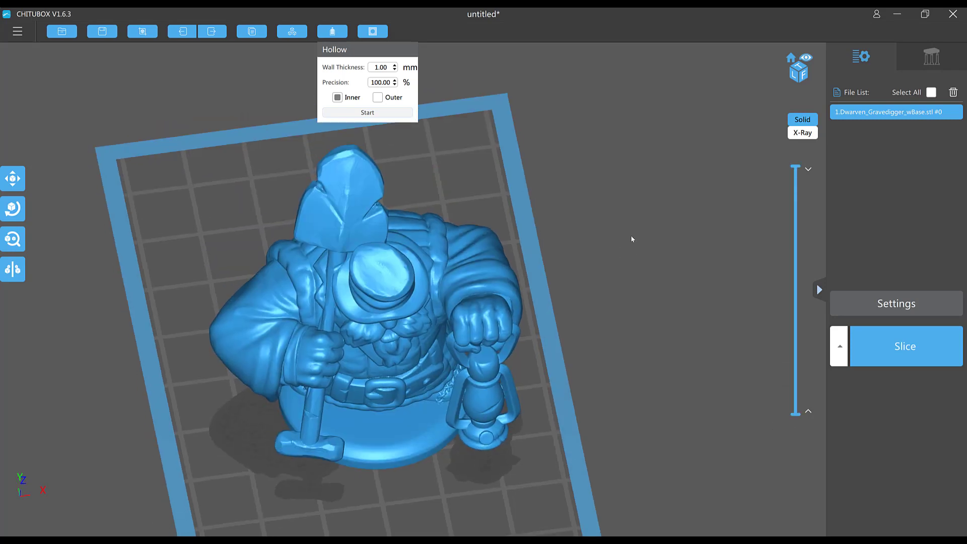
mouse_move(631, 237)
left_mouse_down()
mouse_move(651, 240)
mouse_move(651, 251)
mouse_move(635, 234)
mouse_move(652, 229)
mouse_move(637, 226)
mouse_move(637, 247)
left_mouse_up()
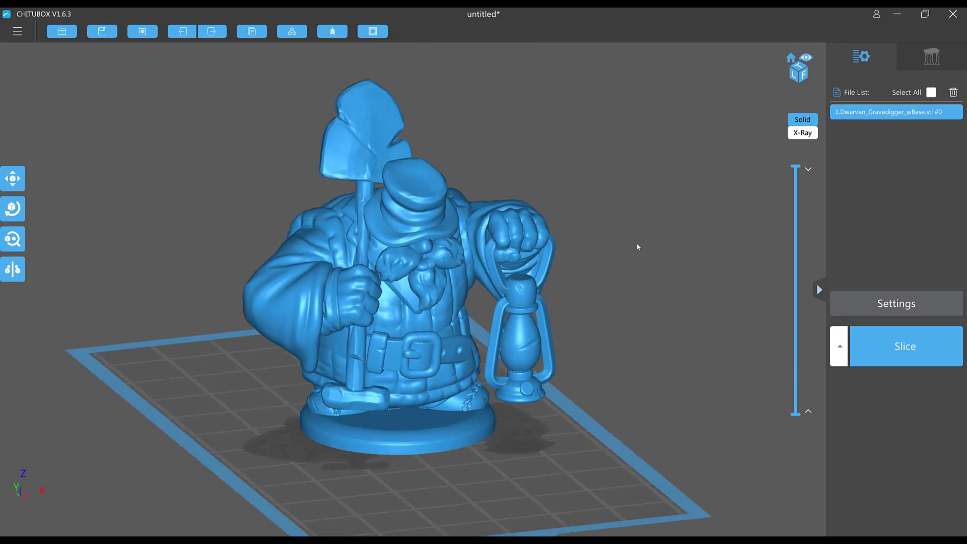
right_click_drag(624, 176, 622, 220)
middle_click_drag(718, 283, 740, 213)
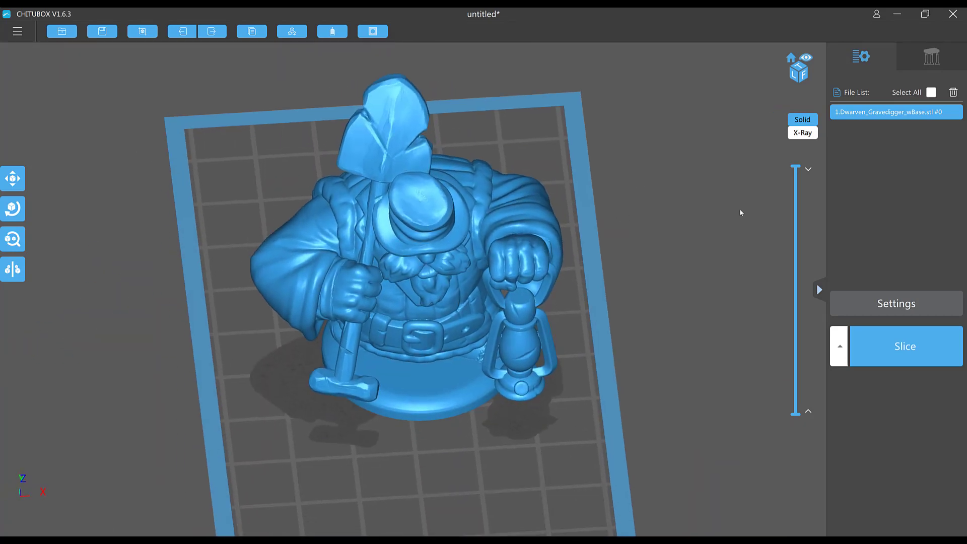
- Section the view down to the base and dig two circular 6 mm holes, 2 mm deep, at opposite ends of the foot opening
left_click_drag(798, 169, 782, 405)
left_click(799, 67)
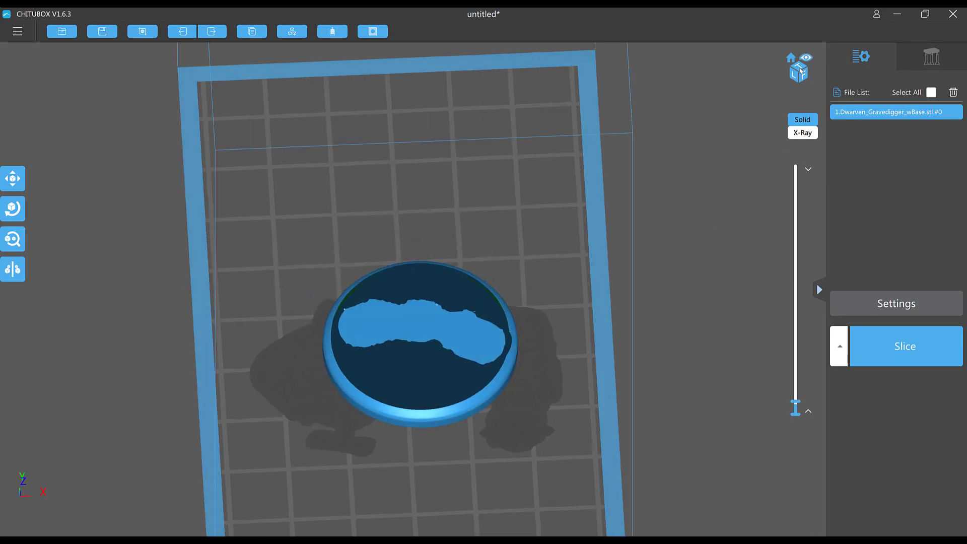
left_click(376, 32)
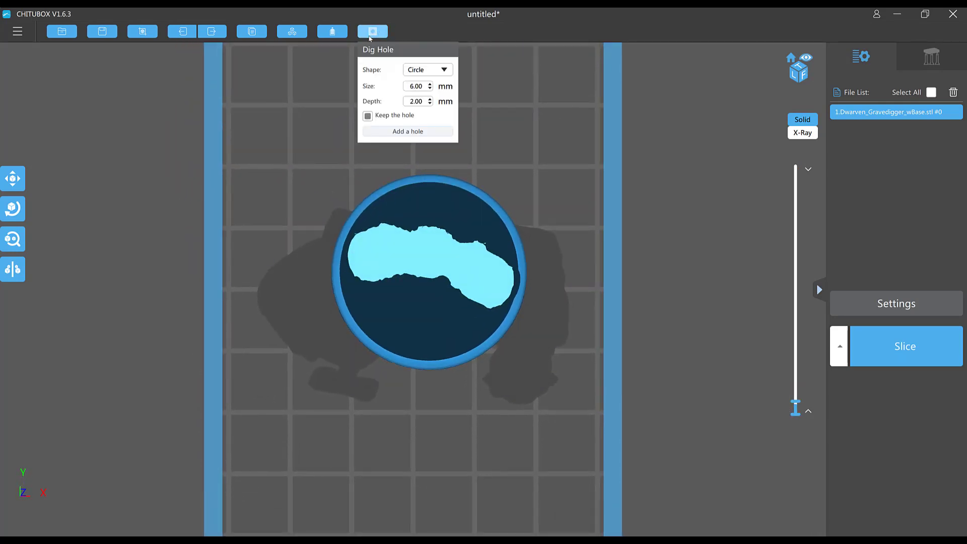
double_click(416, 85)
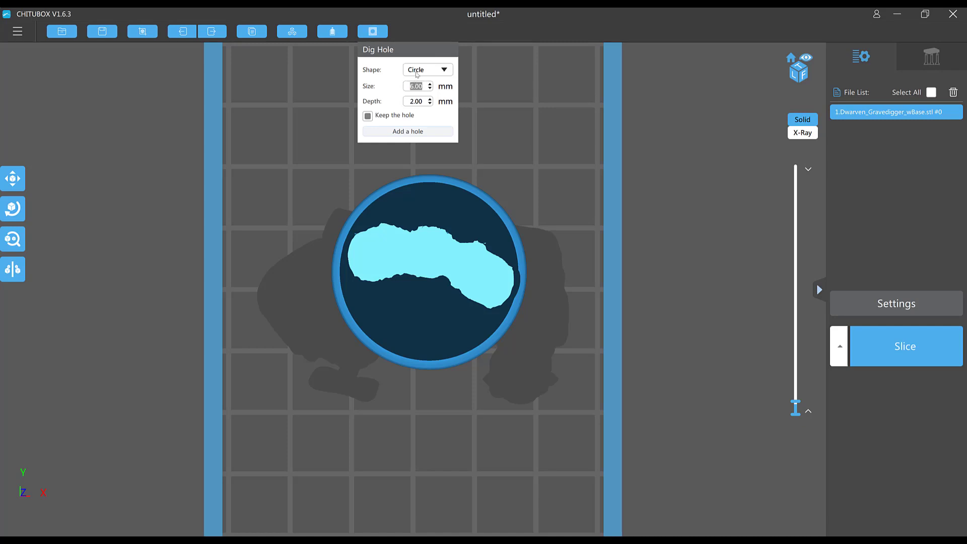
left_click(396, 132)
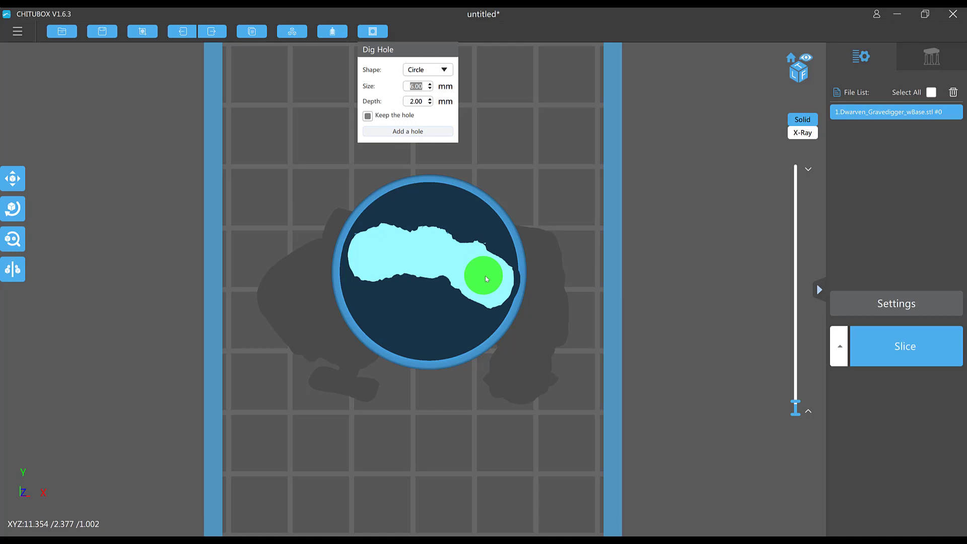
left_click(488, 279)
left_click(373, 31)
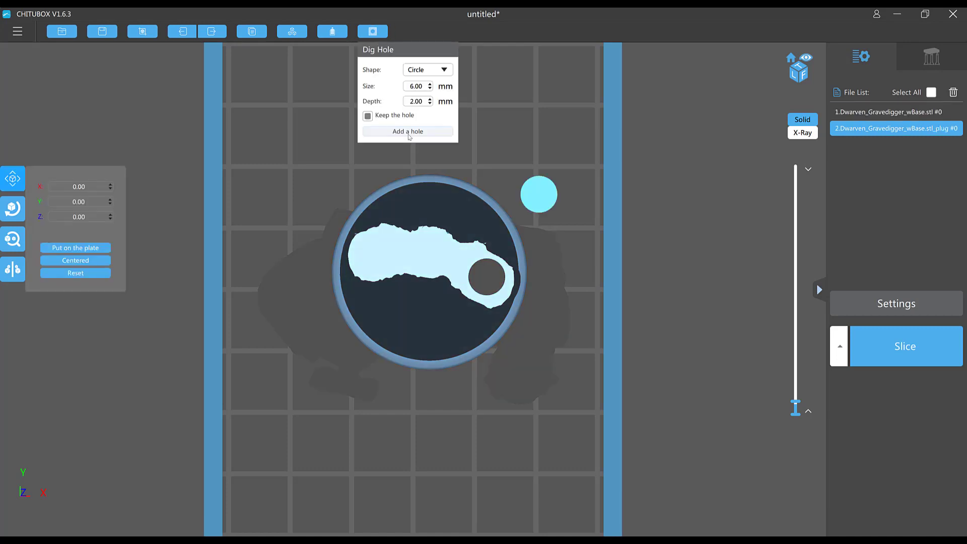
left_click(372, 258)
- Delete the two plug parts left beside the base by the dug holes
left_click(539, 202)
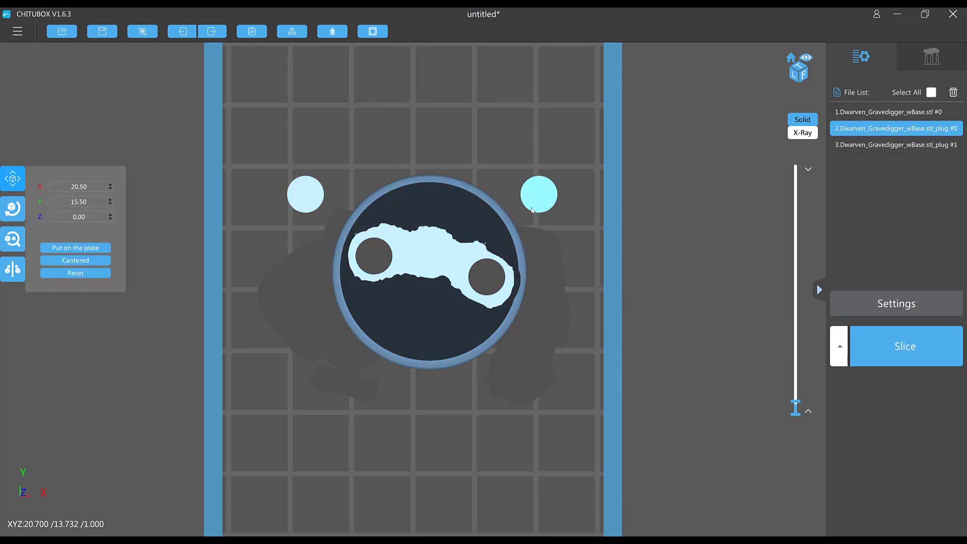
key("Delete")
key("Delete")
- Inspect the drain holes in the base and the figure's hollow interior by sectioning at different heights
right_click_drag(425, 207, 751, 267)
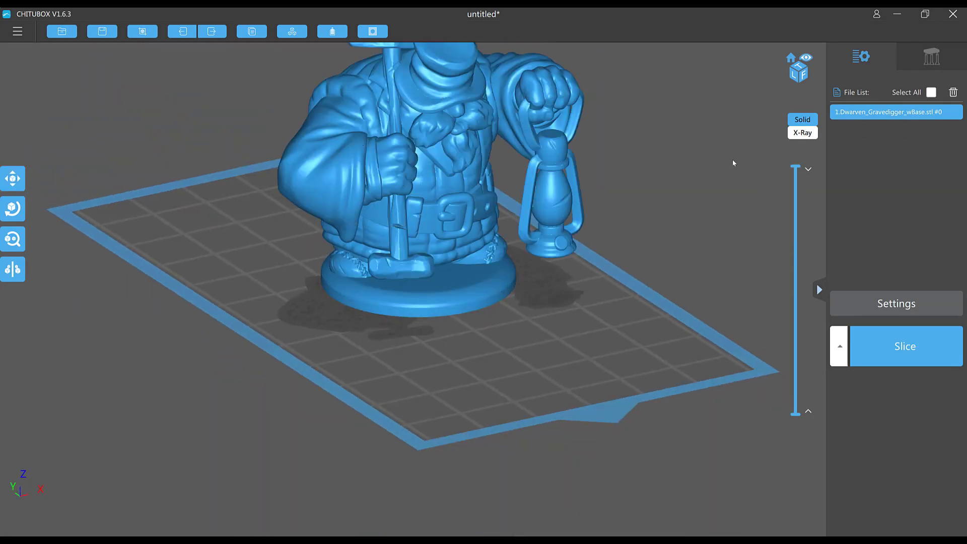
left_click_drag(656, 298, 785, 228)
left_click_drag(795, 167, 674, 358)
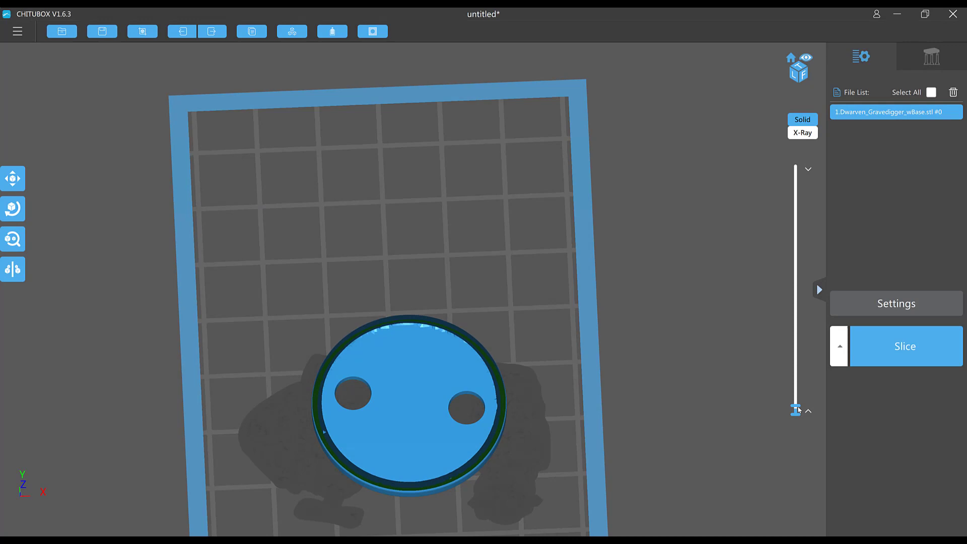
left_click_drag(798, 409, 800, 141)
right_click_drag(701, 132, 679, 169)
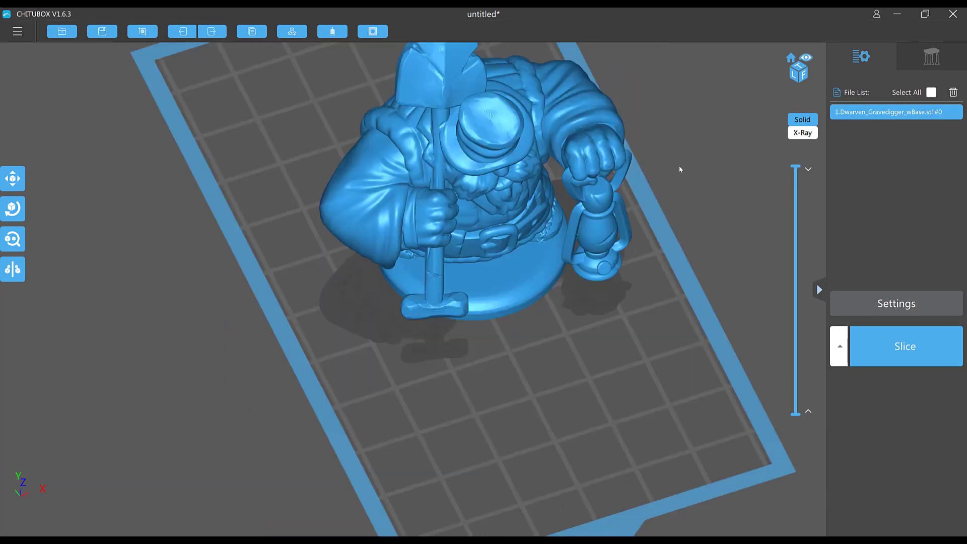
left_click_drag(679, 169, 647, 213)
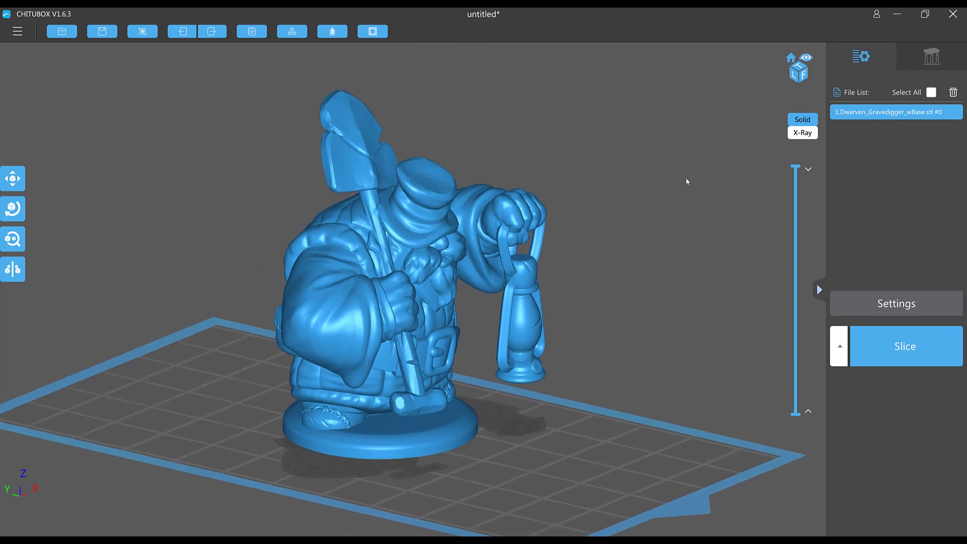
mouse_move(686, 181)
left_mouse_down()
mouse_move(655, 188)
mouse_move(674, 174)
left_mouse_up()
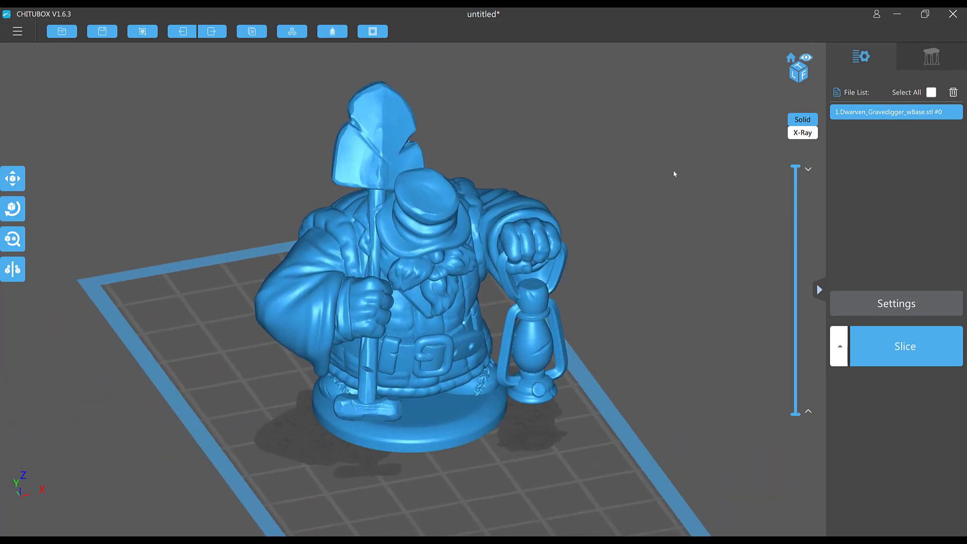
left_click_drag(796, 170, 691, 229)
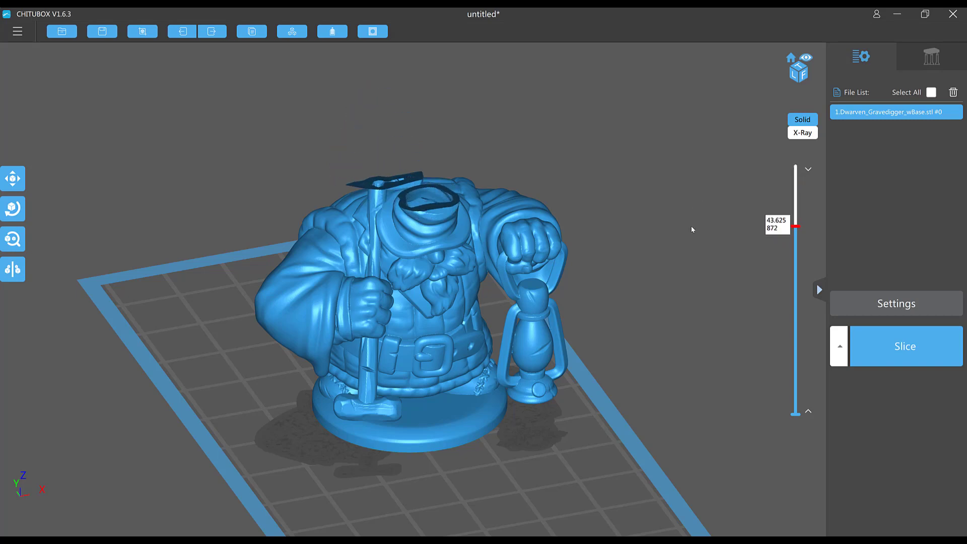
- Examine the hollow interiors of the head and shovel blade by sectioning the figure at two heights
left_click_drag(600, 179, 514, 195)
scroll(427, 227, "up", 4)
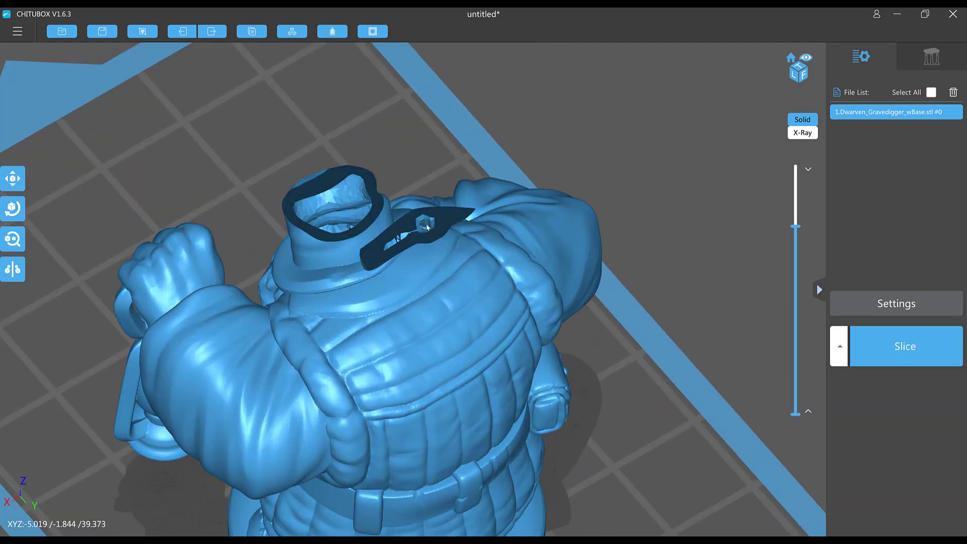
right_click_drag(552, 166, 636, 166)
left_click_drag(795, 226, 796, 195)
right_click_drag(700, 169, 669, 242)
middle_click_drag(476, 514, 487, 301)
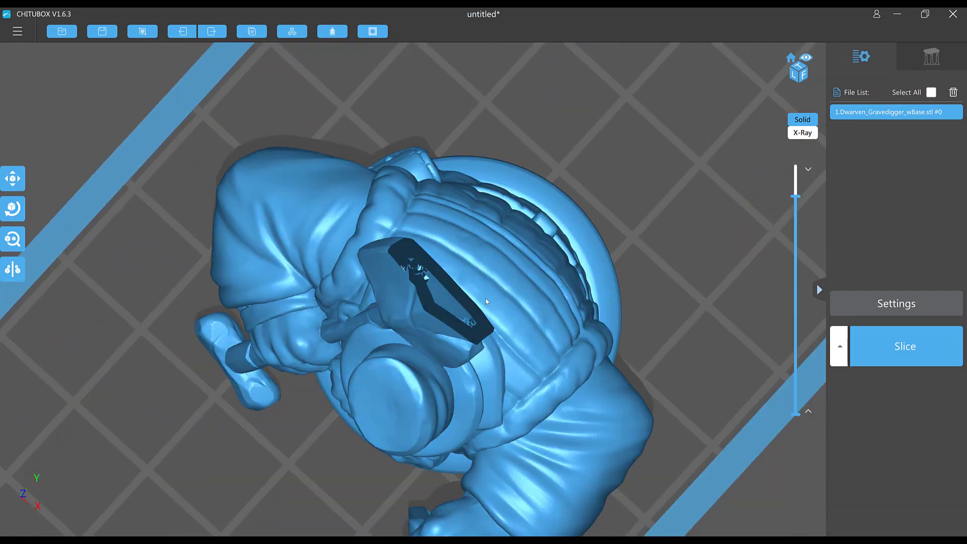
left_click_drag(485, 298, 349, 178)
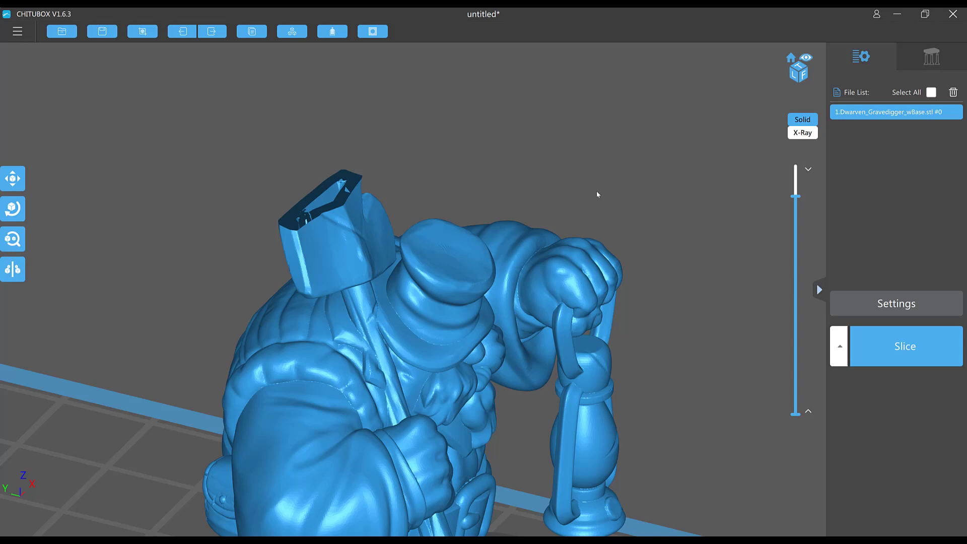
scroll(597, 194, "down", 3)
left_click_drag(587, 197, 539, 199)
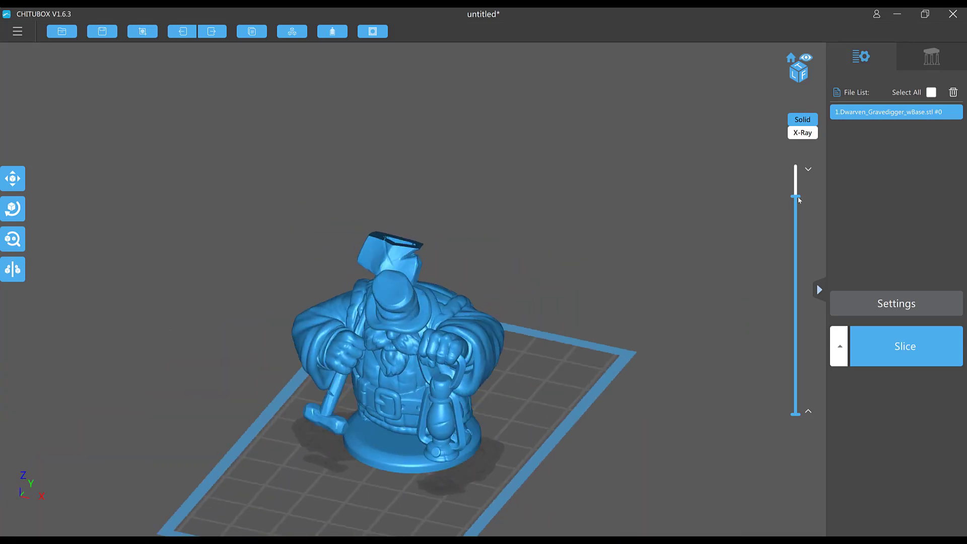
- Restore the full unsectioned view and examine the complete figure from several angles
left_click_drag(798, 200, 648, 137)
mouse_move(579, 179)
right_mouse_down()
mouse_move(606, 157)
mouse_move(587, 175)
right_mouse_up()
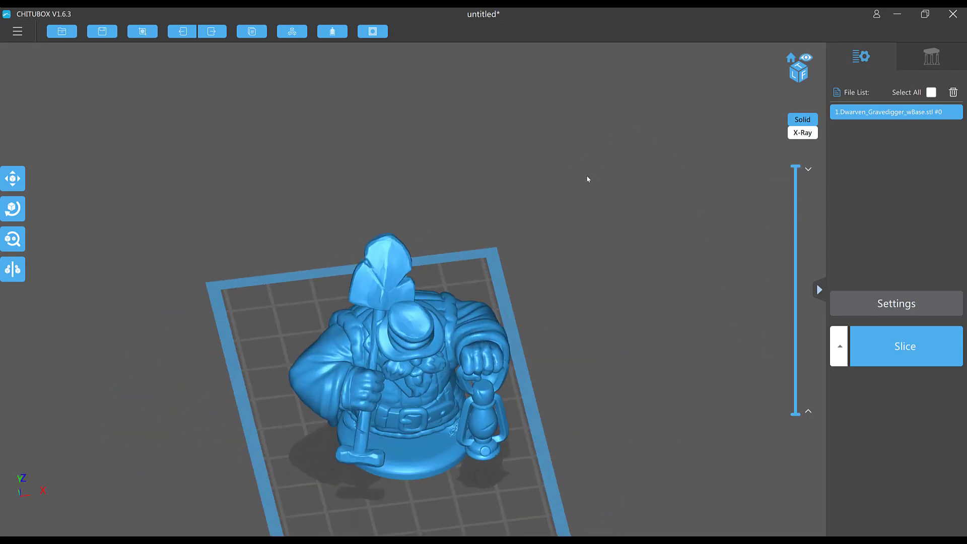
middle_click_drag(576, 220, 572, 165)
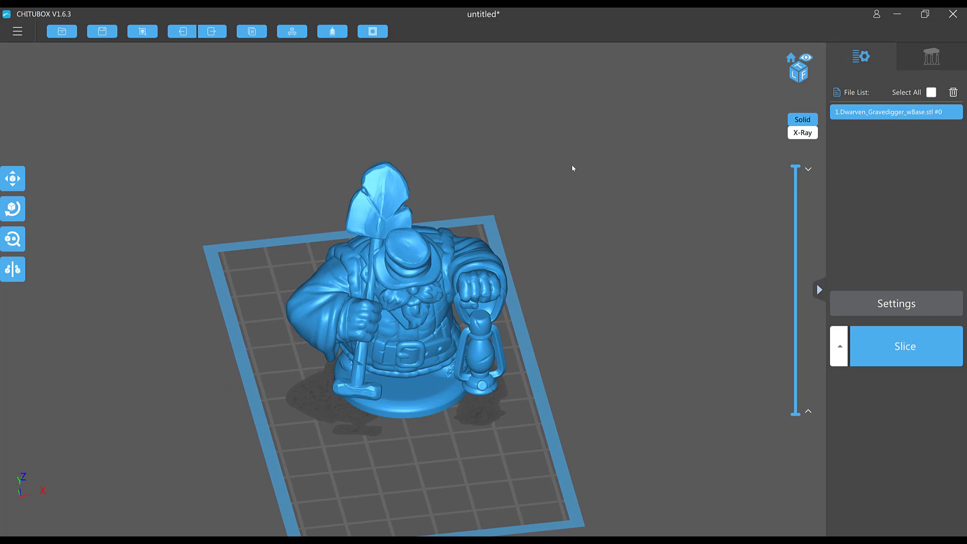
left_click_drag(572, 166, 571, 188)
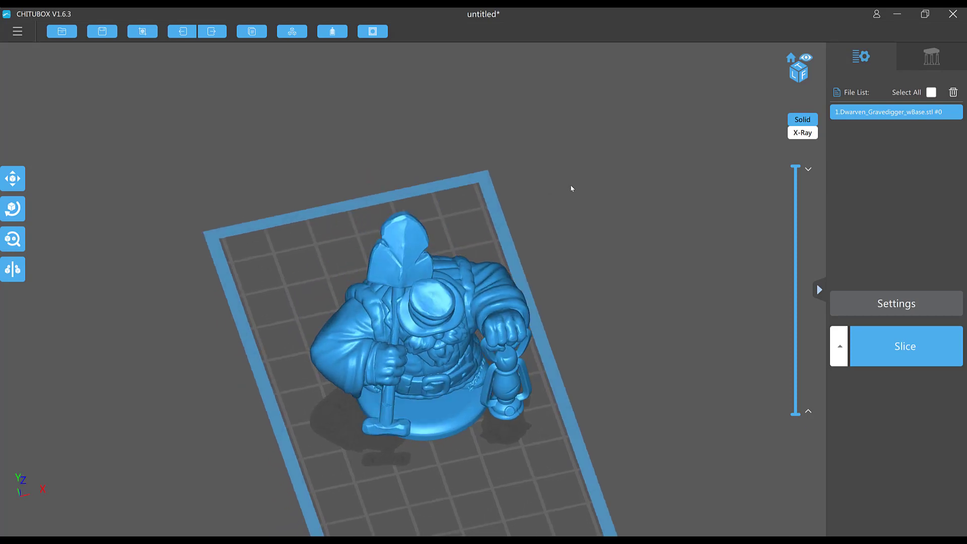
right_click_drag(570, 186, 577, 178)
scroll(577, 179, "down", 2)
scroll(577, 178, "up", 4)
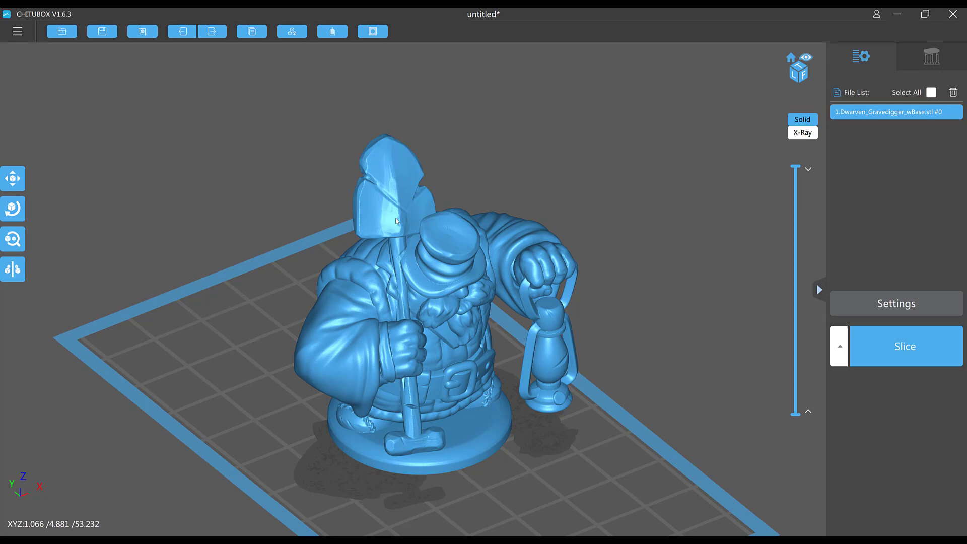
left_click_drag(595, 184, 592, 192)
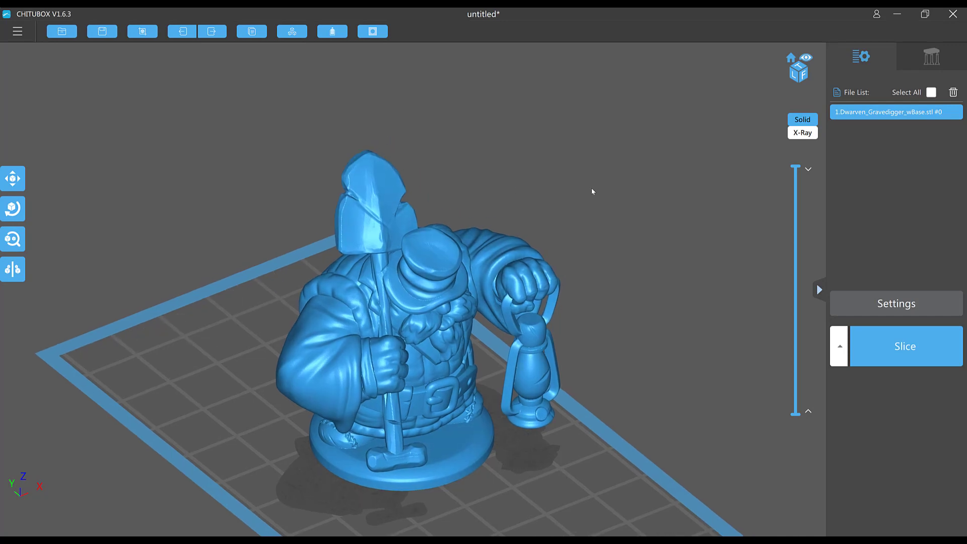
mouse_move(797, 170)
left_mouse_down()
mouse_move(795, 247)
mouse_move(795, 166)
left_mouse_up()
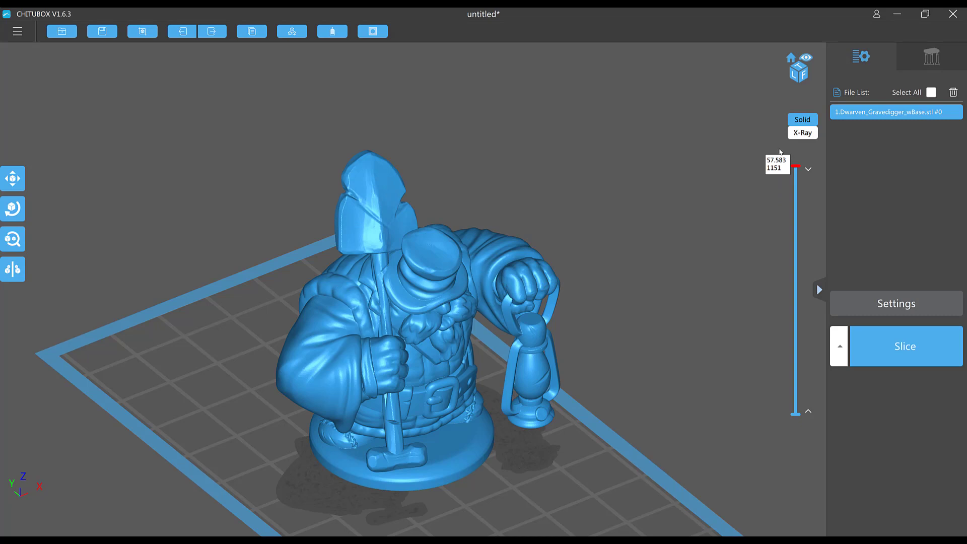
left_click_drag(651, 157, 661, 210)
left_click_drag(591, 140, 594, 163)
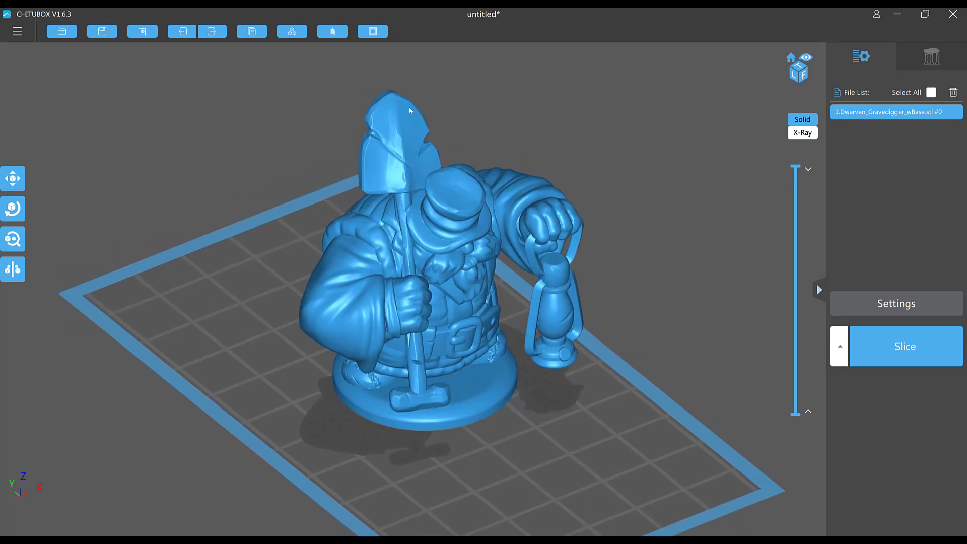
- Save the hollowed model as the STL file _Dwarven_Gravedigger_wBase_Hollowed in the Test_Files_for_Video folder
left_click(23, 34)
left_click(18, 105)
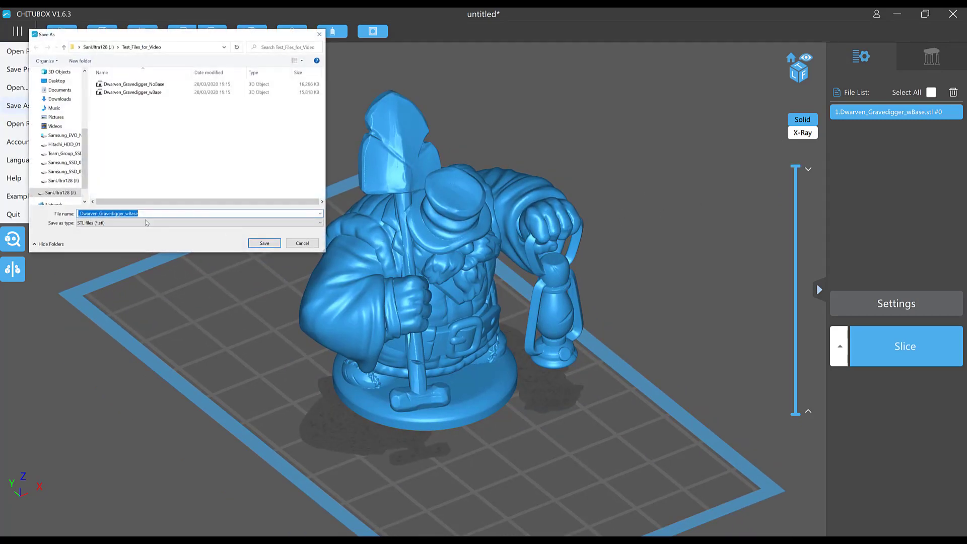
left_click(145, 214)
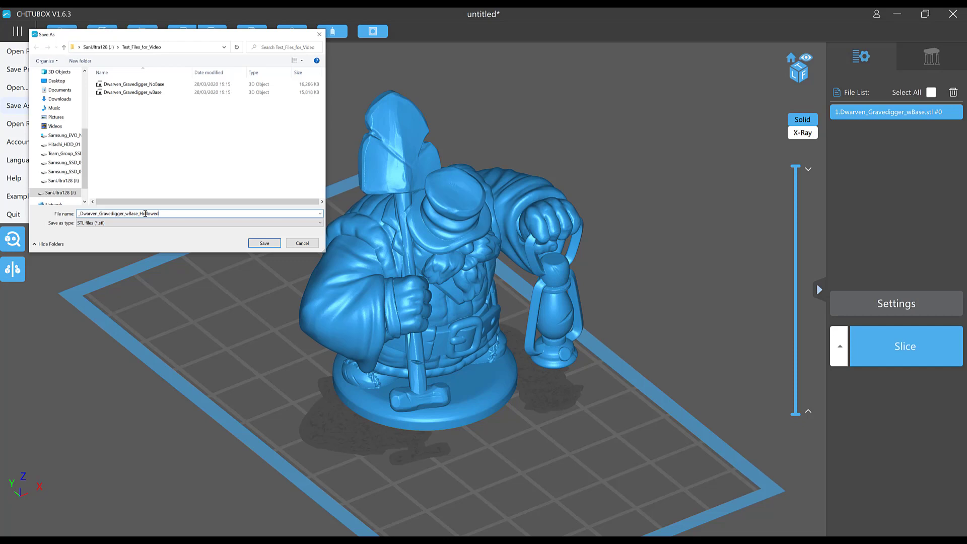
key("Return")
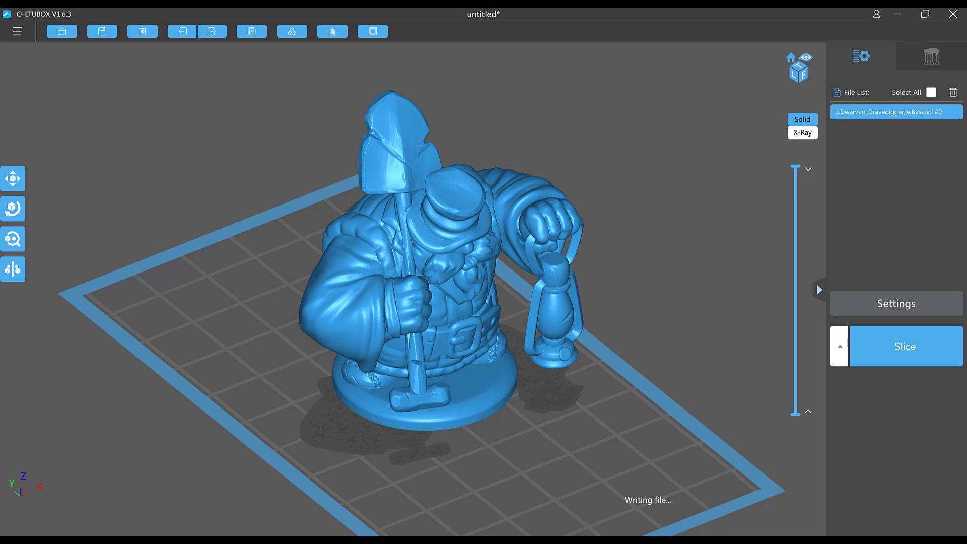
- Switch to PrusaSlicer and delete both gravedigger models from the build plate
mouse_move(628, 535)
left_click(628, 509)
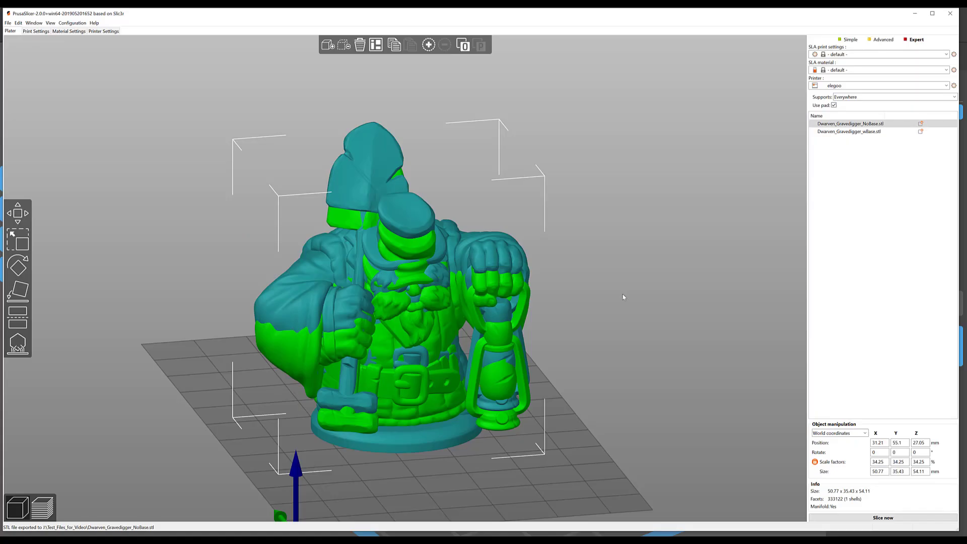
left_click(449, 270)
key("Delete")
left_click(436, 289)
key("Delete")
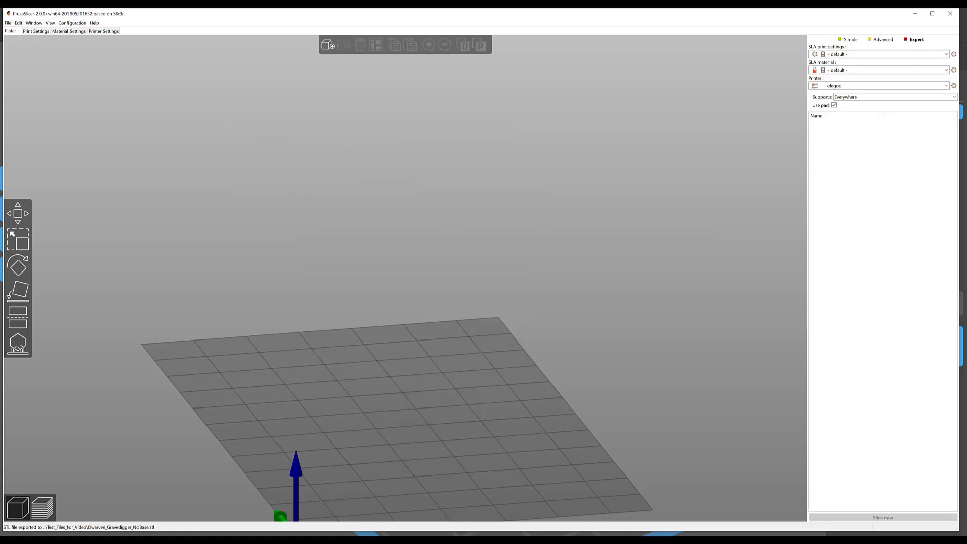
- Check CHITUBOX for completion of the file export, then import _Dwarven_Gravedigger_wBase_Hollowed into PrusaSlicer
left_click(691, 535)
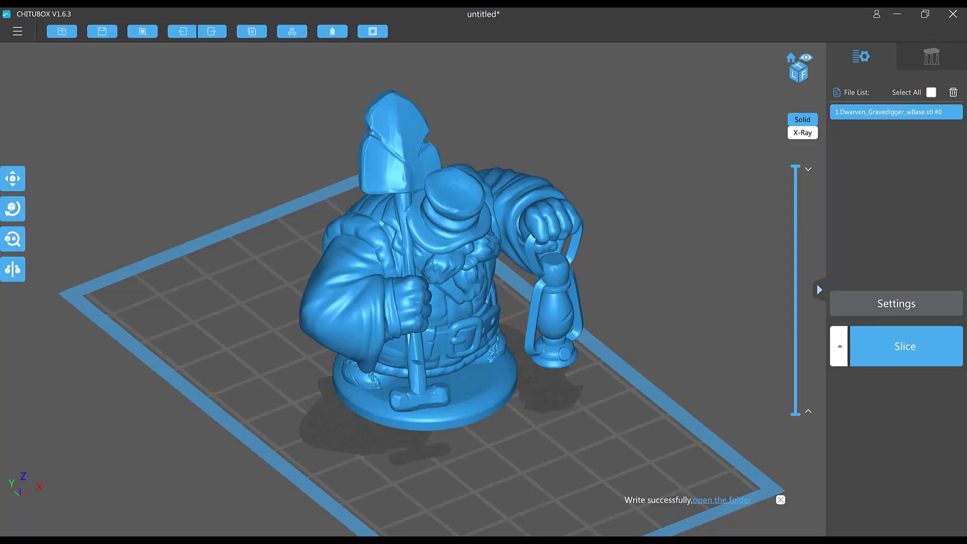
key("alt+Tab")
left_click(8, 23)
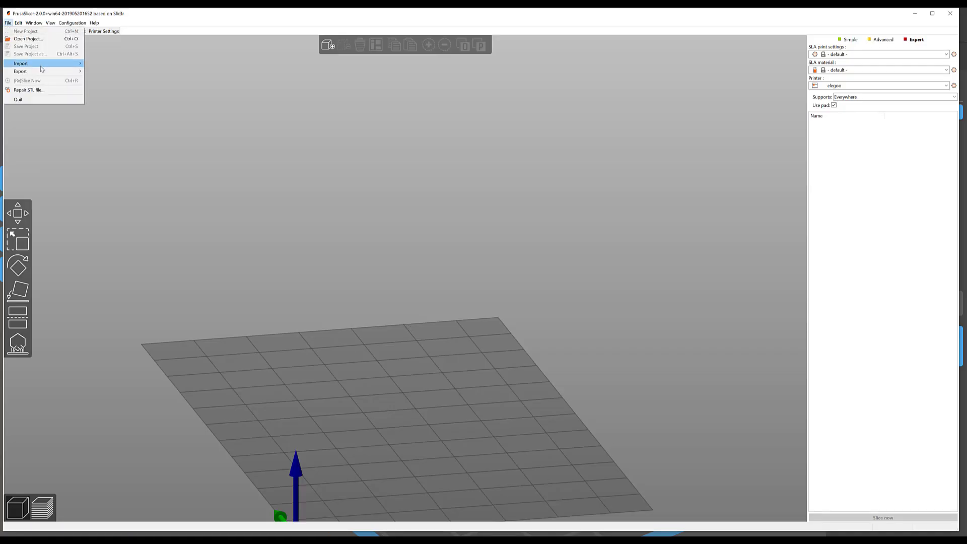
mouse_move(50, 63)
left_click(111, 64)
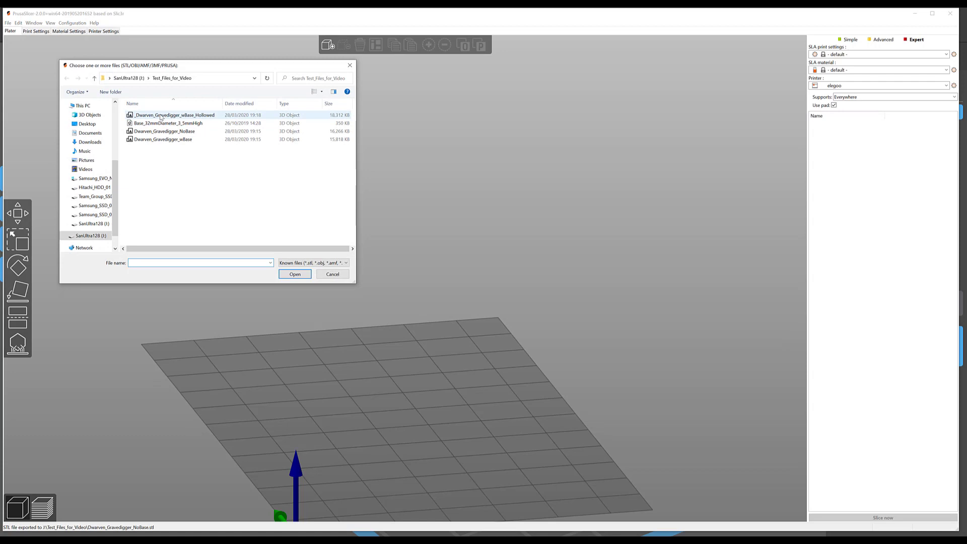
double_click(161, 117)
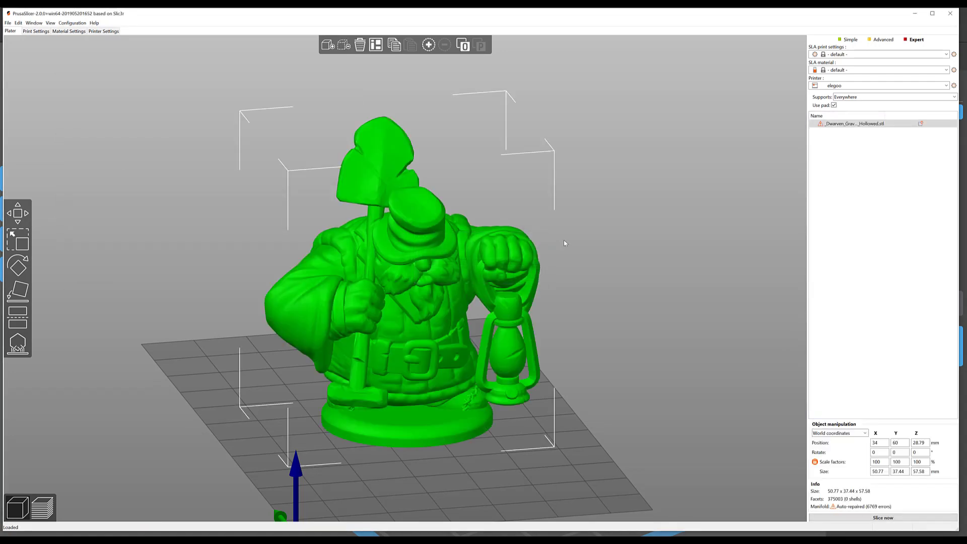
- Repair the imported hollowed model through the Netfabb service
left_click_drag(644, 252, 700, 244)
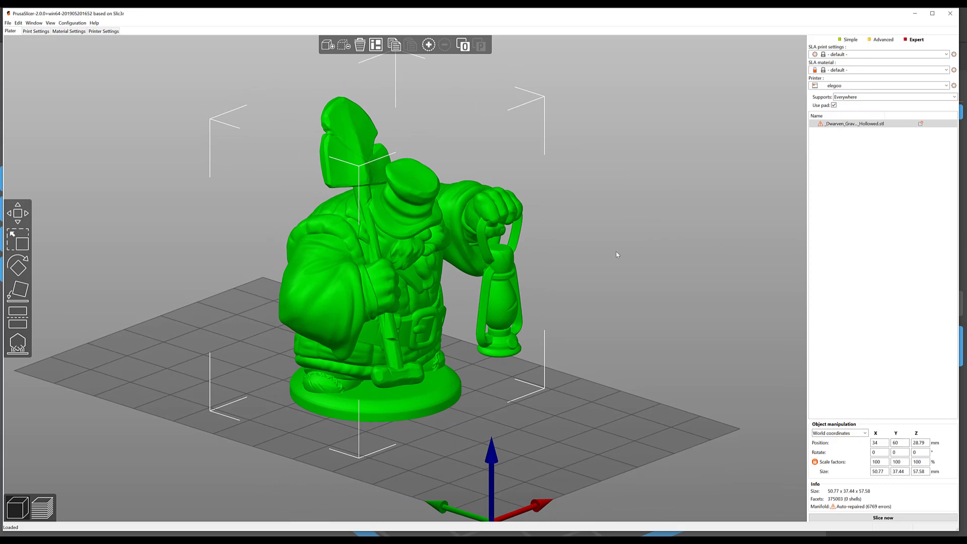
left_click_drag(616, 252, 710, 350)
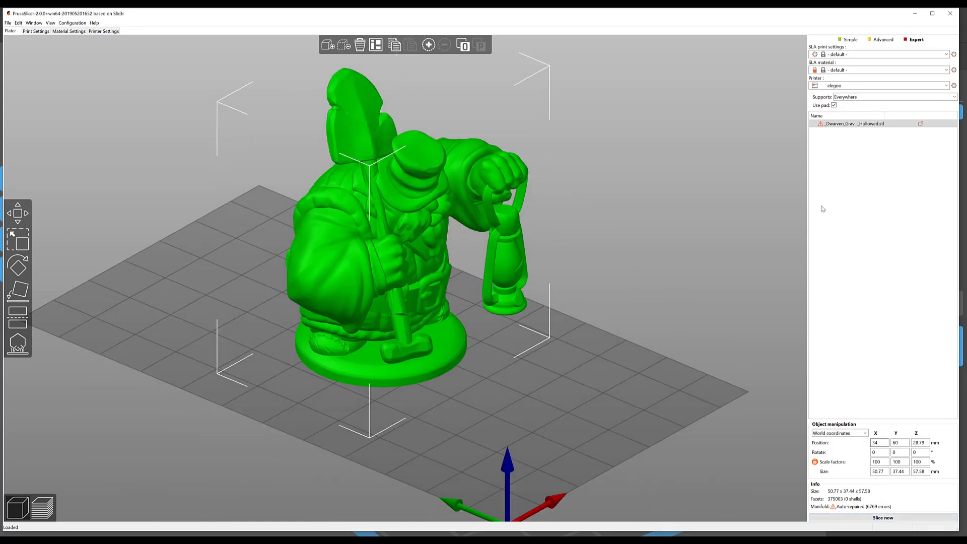
right_click(821, 124)
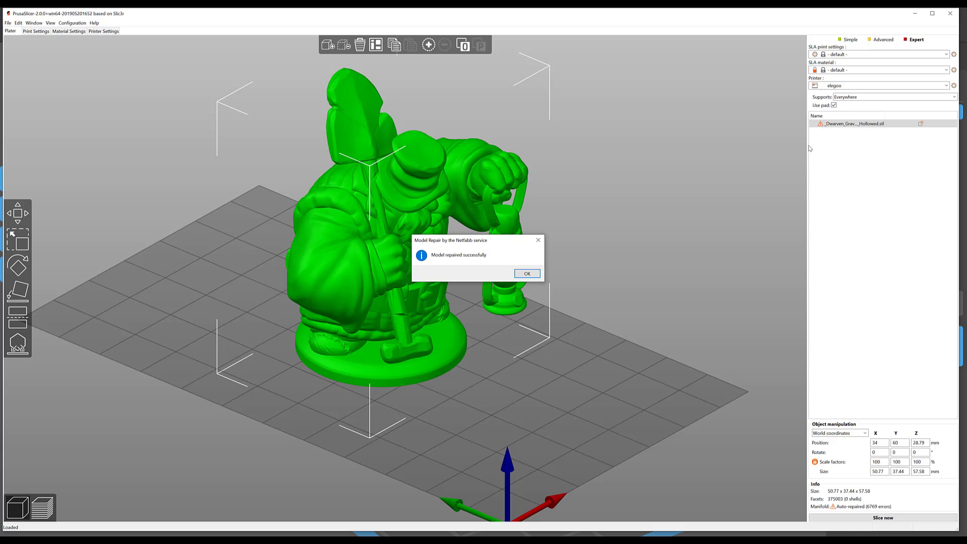
key("Return")
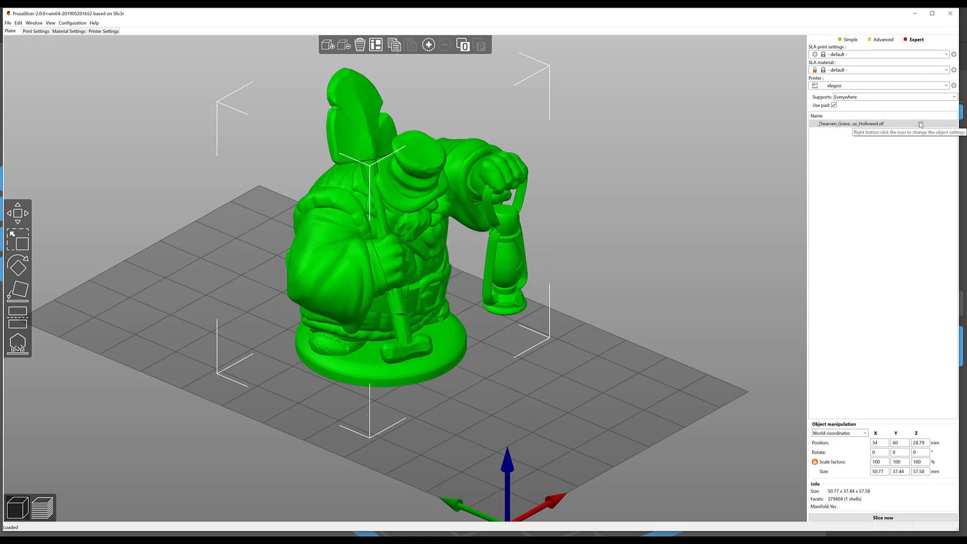
- Export the repaired model as STL, overwriting the existing _Dwarven_Gravedigger_wBase_Hollowed file
right_click(894, 124)
left_click(917, 127)
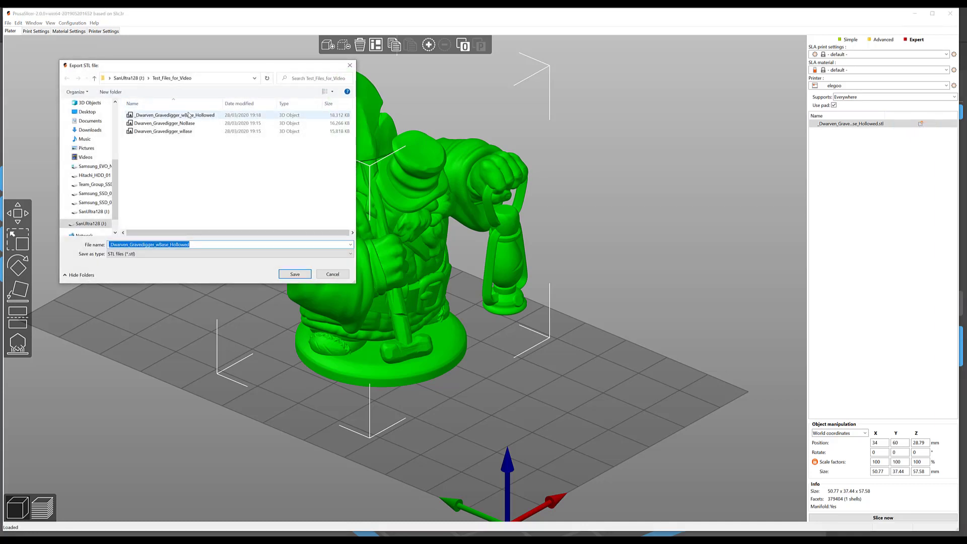
double_click(189, 115)
key("Left")
key("Return")
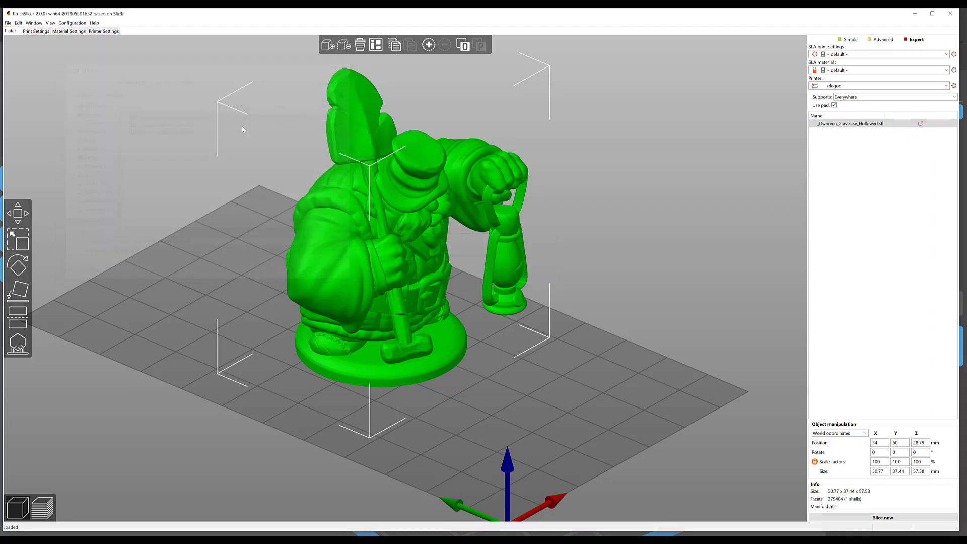
- Rotate the hollowed figure 45° about the X axis and -15° about the Y axis
left_click_drag(586, 259, 629, 262)
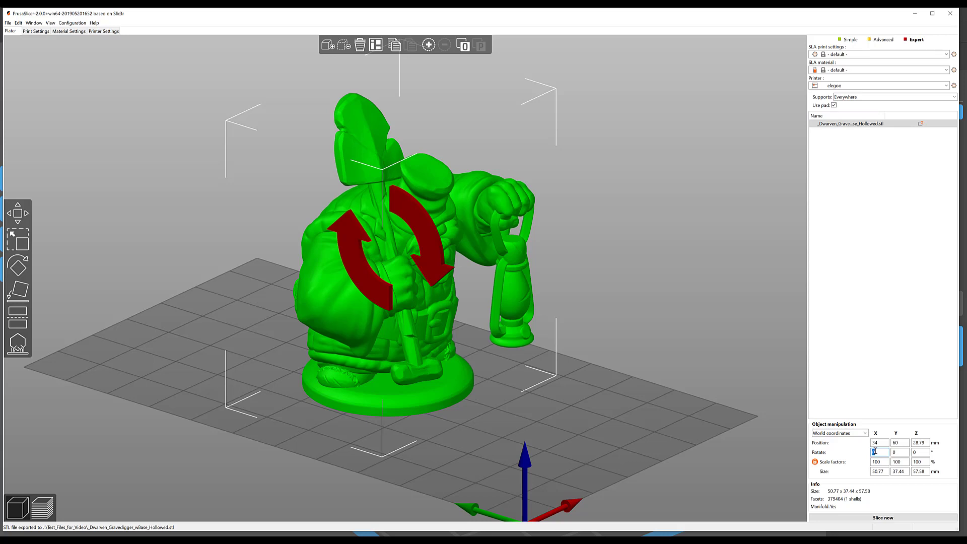
key("BackSpace")
type("45")
key("Tab")
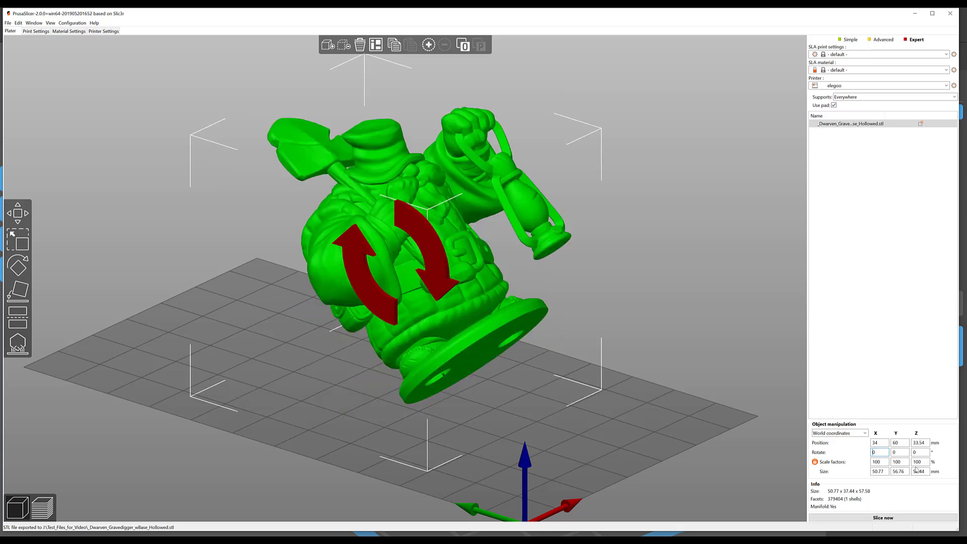
type("-15")
key("Return")
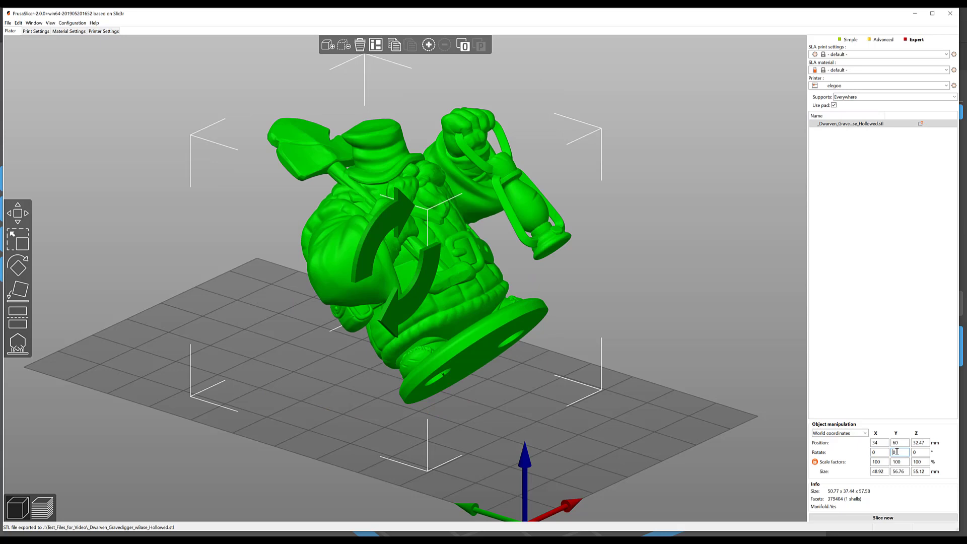
- Auto-generate SLA support points for the tilted figure, keeping the current distance and density settings
middle_click_drag(662, 314, 602, 303)
mouse_move(602, 303)
left_mouse_down()
mouse_move(630, 312)
mouse_move(576, 299)
mouse_move(628, 312)
mouse_move(612, 311)
left_mouse_up()
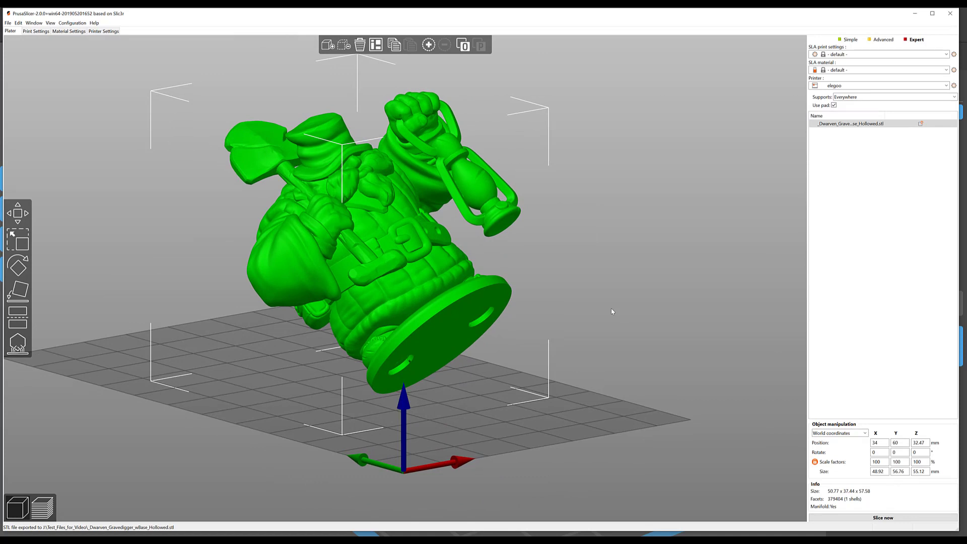
left_click_drag(612, 310, 646, 310)
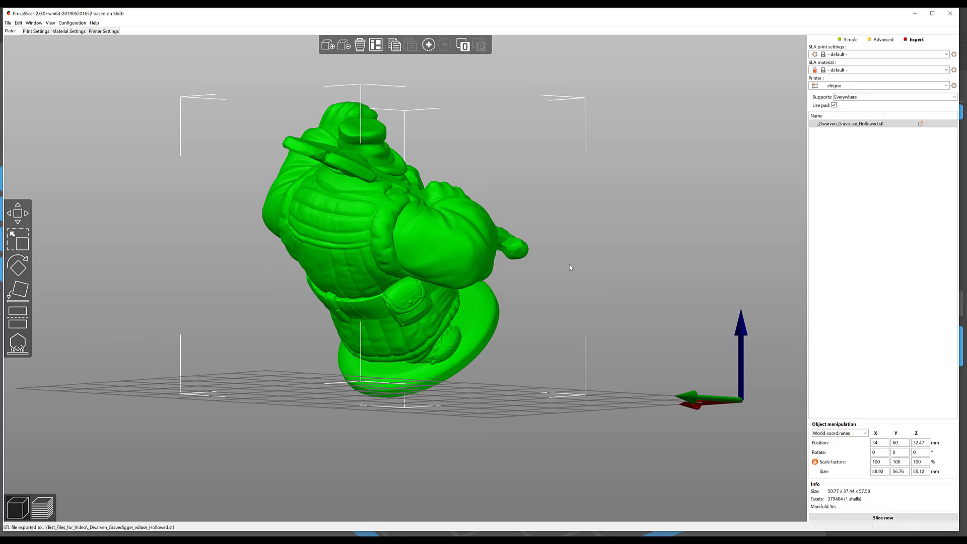
left_click_drag(570, 268, 619, 278)
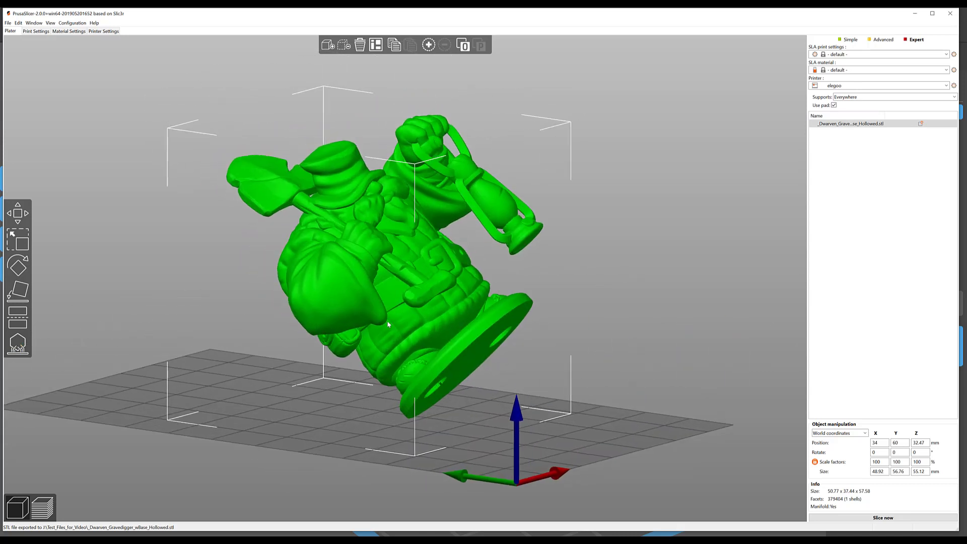
left_click_drag(388, 325, 578, 299)
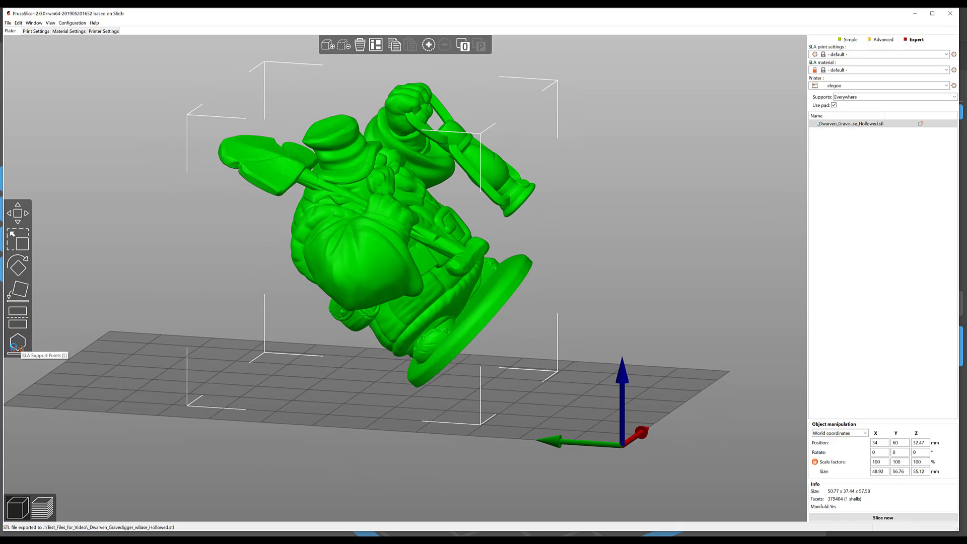
left_click(15, 344)
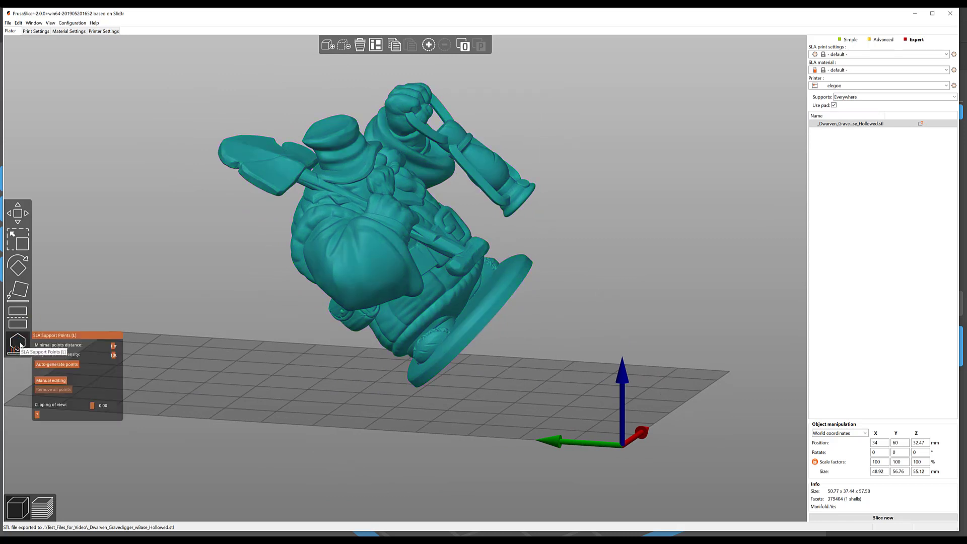
left_click(76, 365)
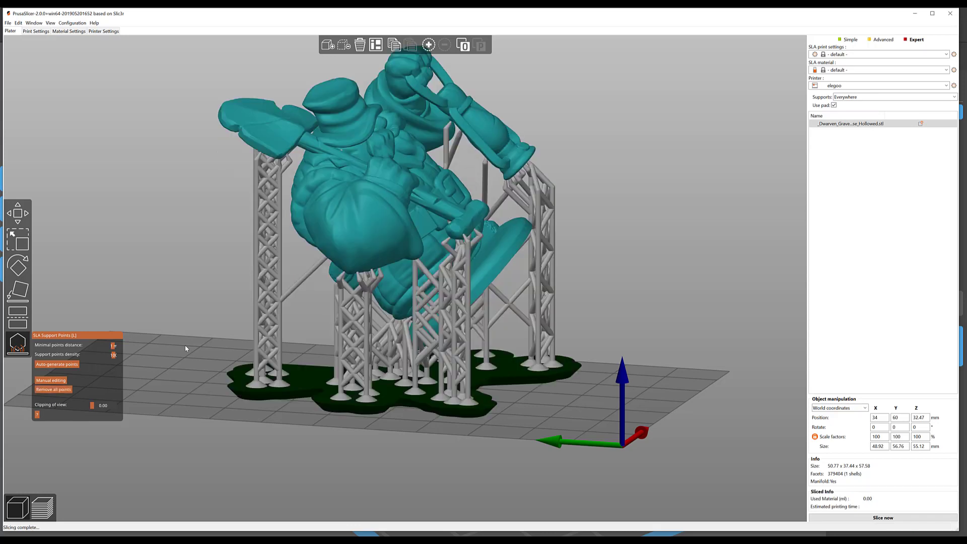
- Examine the auto-generated supports under the shovel, sack, lantern and base of the tilted figure from several sides
mouse_move(563, 136)
left_mouse_down()
mouse_move(551, 151)
mouse_move(520, 149)
mouse_move(596, 149)
mouse_move(542, 154)
mouse_move(579, 137)
mouse_move(565, 145)
left_mouse_up()
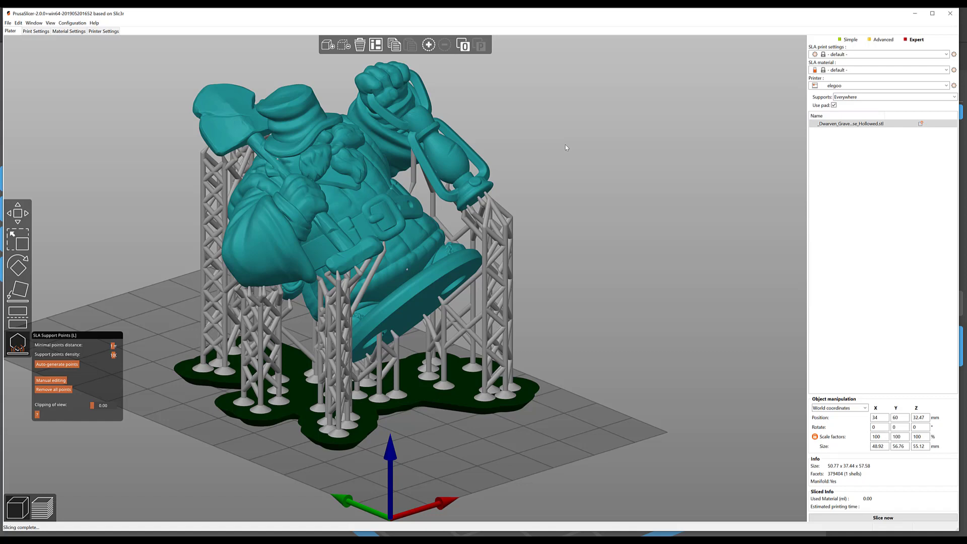
middle_click_drag(577, 141, 603, 155)
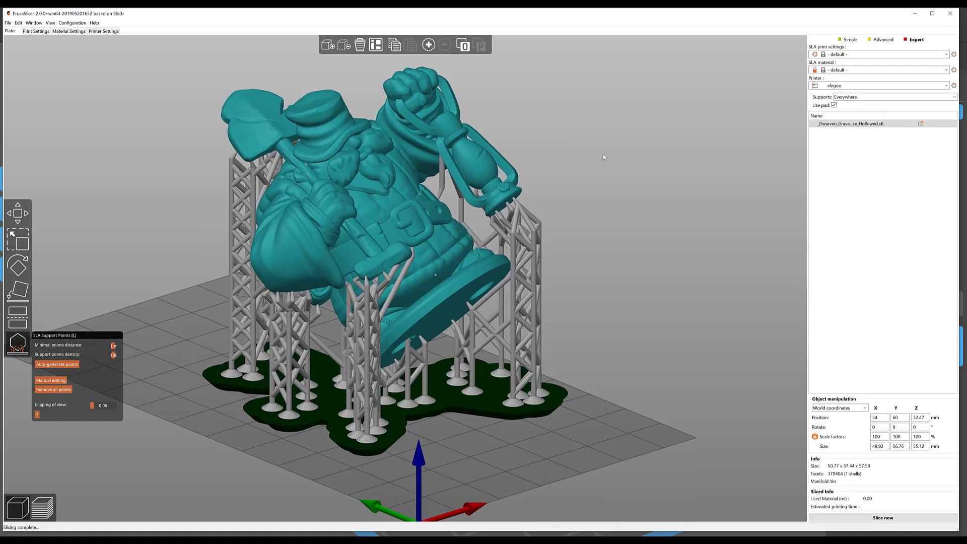
mouse_move(604, 157)
left_mouse_down()
mouse_move(579, 148)
mouse_move(591, 150)
mouse_move(581, 159)
mouse_move(596, 151)
left_mouse_up()
scroll(620, 150, "up", 4)
middle_click_drag(678, 131, 667, 153)
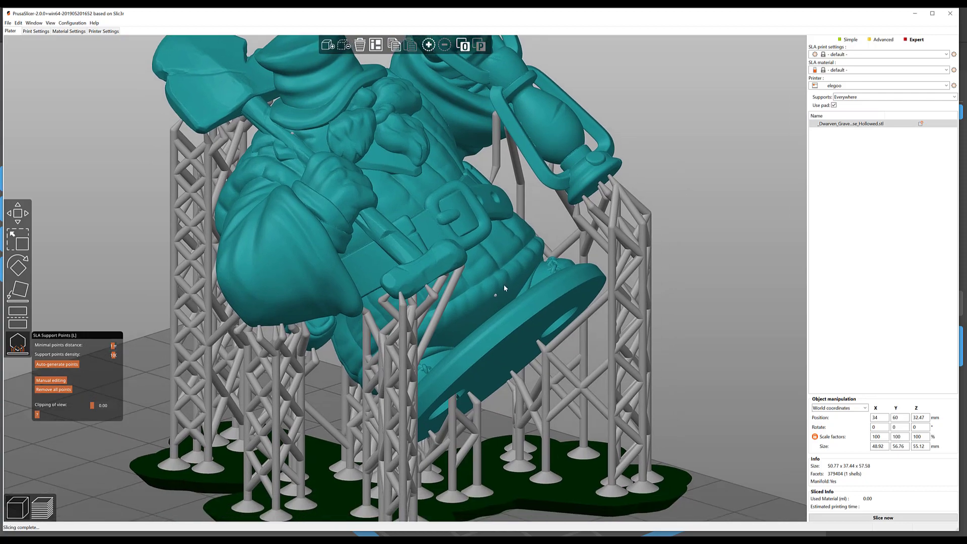
left_click_drag(494, 296, 604, 202)
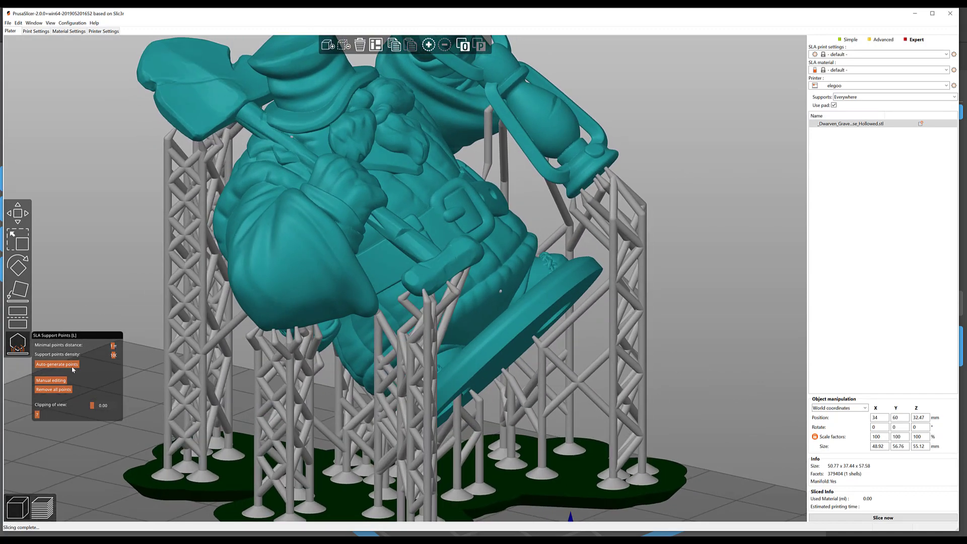
mouse_move(669, 196)
left_mouse_down()
mouse_move(688, 176)
mouse_move(684, 185)
left_mouse_up()
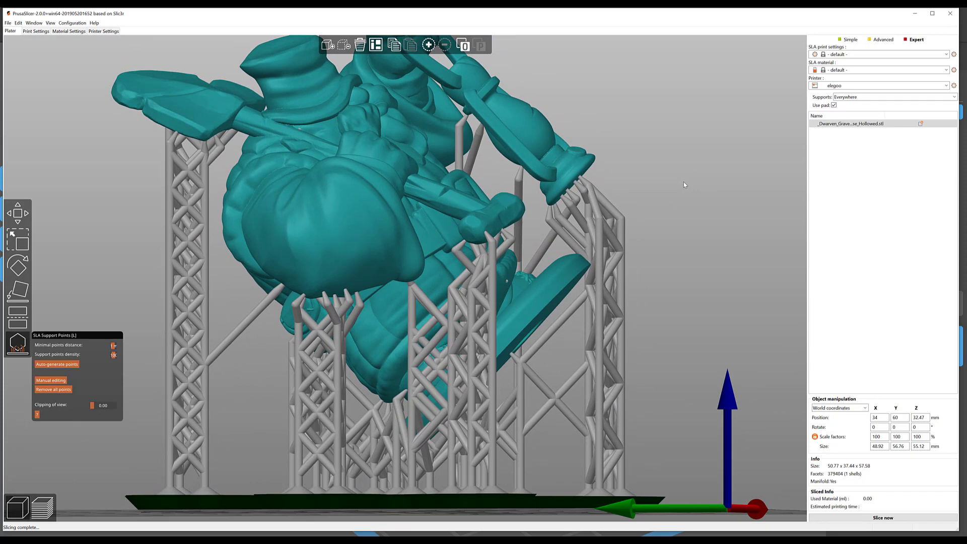
left_click_drag(685, 182, 679, 183)
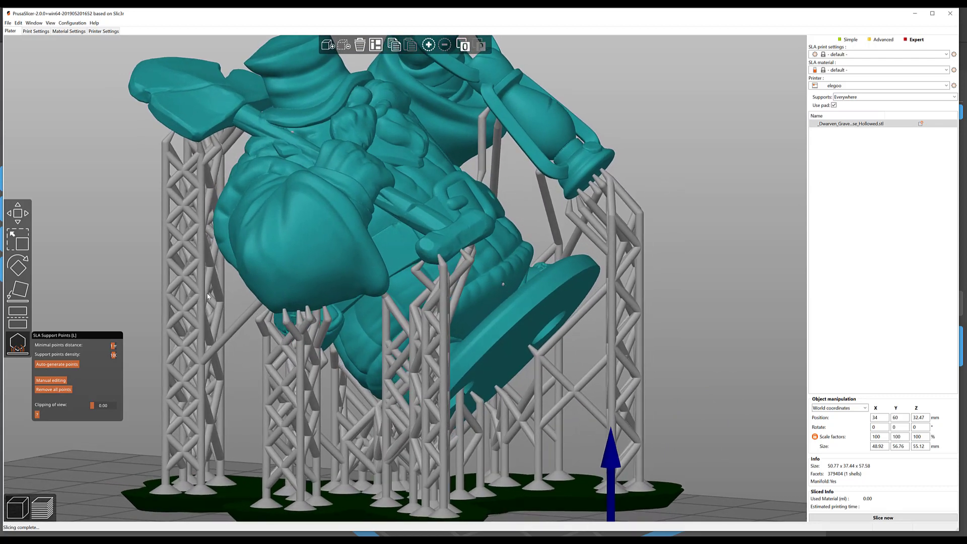
- Start manual editing of the support points and delete the stray ones beside the shovel handle and on the coat's hem
left_click(52, 380)
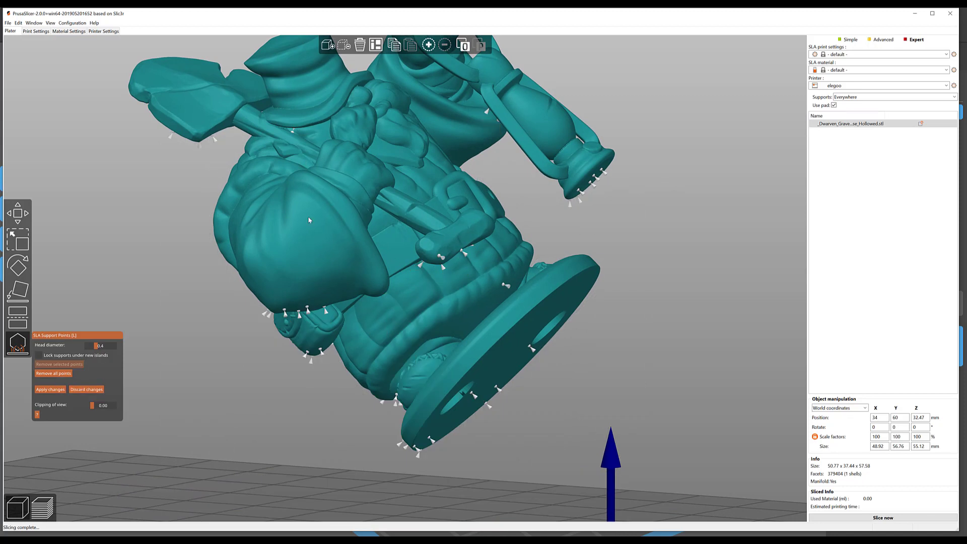
left_click(292, 131)
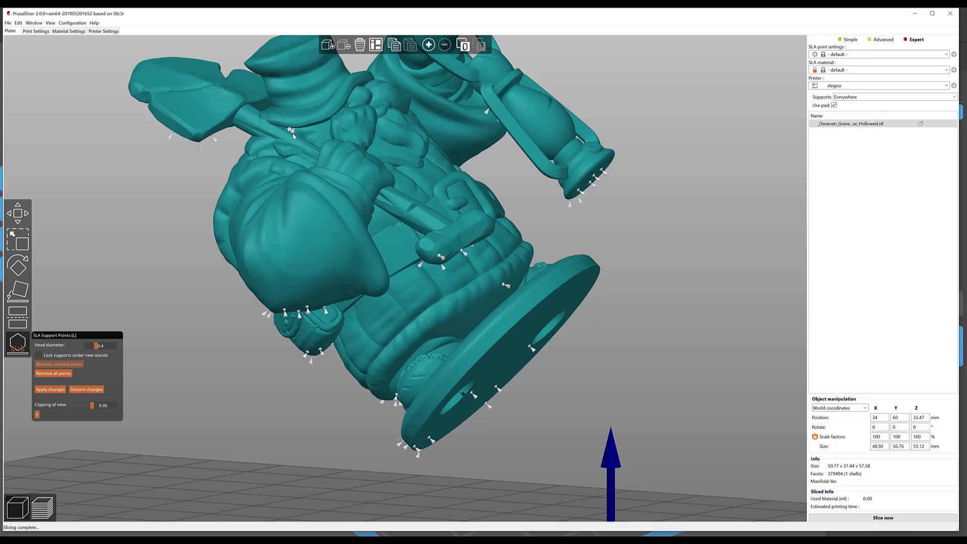
left_click(292, 131)
left_click(505, 286)
key("Delete")
- Add and reposition support points across the underside of the base, spreading them around the two drain holes
right_click_drag(602, 361, 593, 356)
left_click_drag(593, 359, 484, 409)
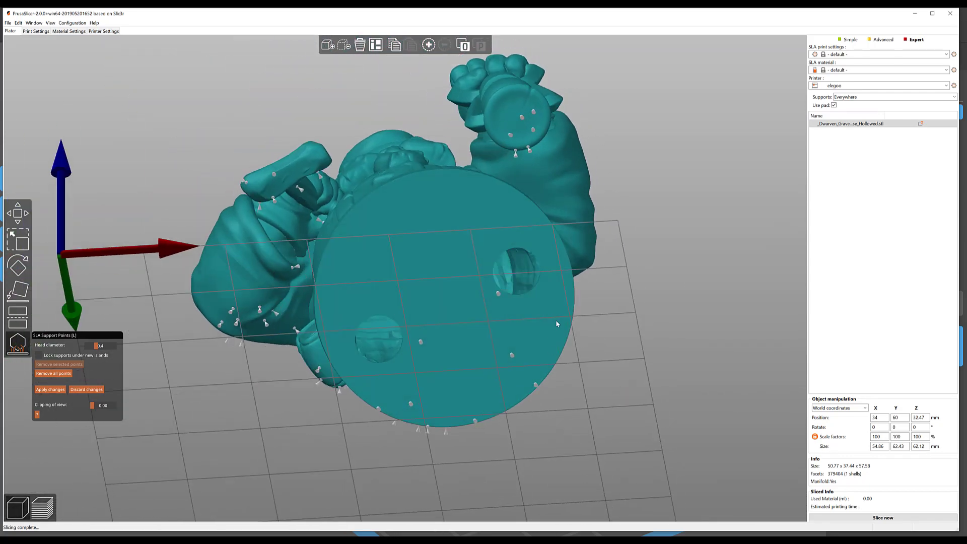
left_click(570, 322)
left_click(389, 258)
left_click_drag(498, 293, 482, 241)
left_click_drag(511, 355, 496, 322)
left_click(409, 333)
- Adjust the support points along the rim of the base and add points beneath the belt buckle
mouse_move(483, 447)
left_mouse_down()
mouse_move(486, 429)
mouse_move(484, 439)
left_mouse_up()
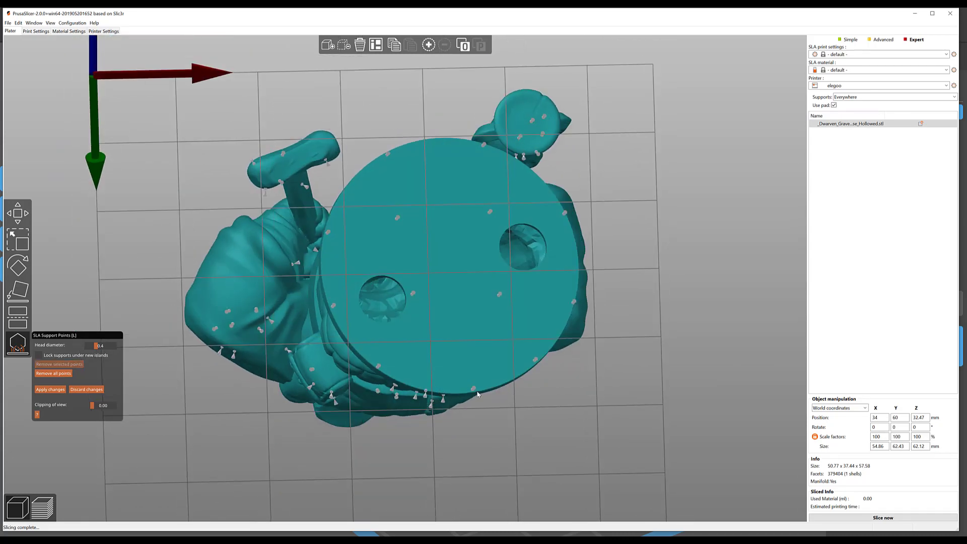
left_click_drag(474, 390, 481, 391)
left_click(425, 387)
left_click(463, 286)
right_click_drag(382, 113, 378, 137)
left_click(448, 350)
mouse_move(609, 251)
left_mouse_down()
mouse_move(634, 268)
mouse_move(653, 245)
mouse_move(563, 247)
mouse_move(555, 238)
mouse_move(569, 236)
mouse_move(564, 248)
mouse_move(609, 238)
mouse_move(602, 245)
left_mouse_up()
scroll(604, 242, "up", 3)
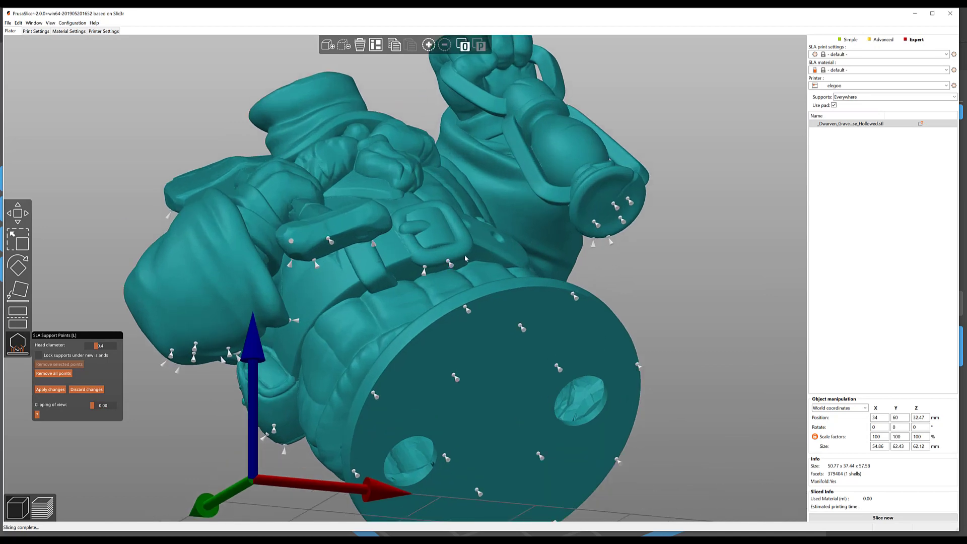
- Add support points to the frame of the lantern and apply the edited support points
left_click_drag(467, 257, 322, 240)
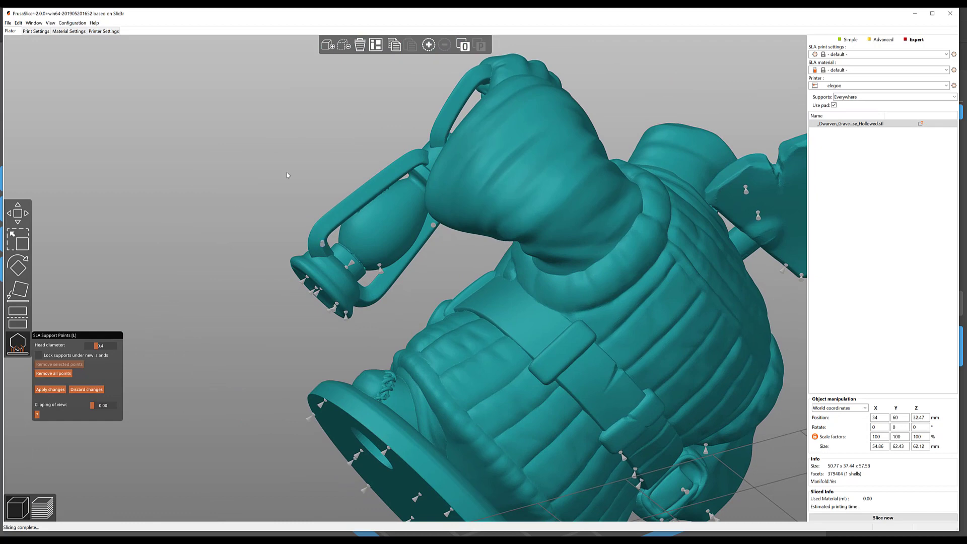
left_click_drag(286, 172, 307, 142)
scroll(308, 144, "down", 5)
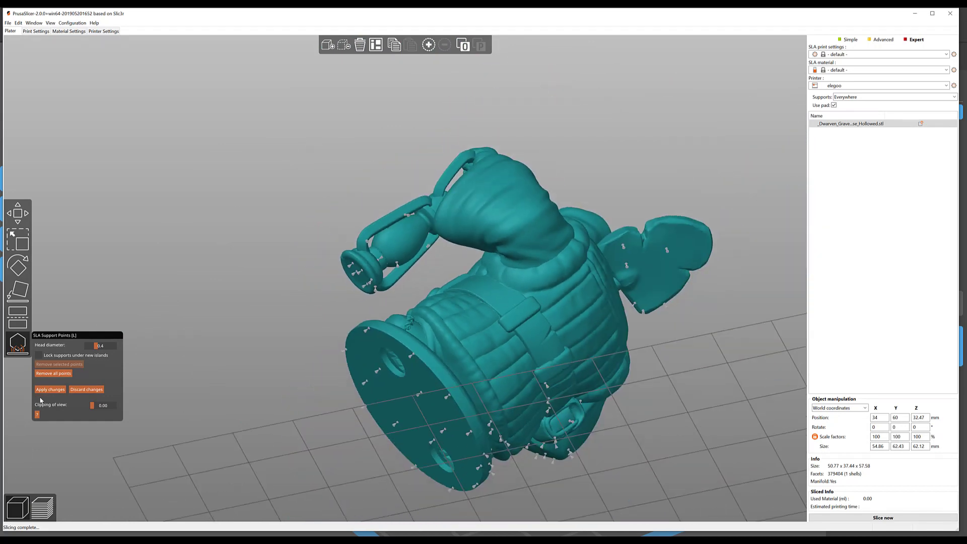
left_click_drag(200, 265, 199, 245)
left_click(58, 389)
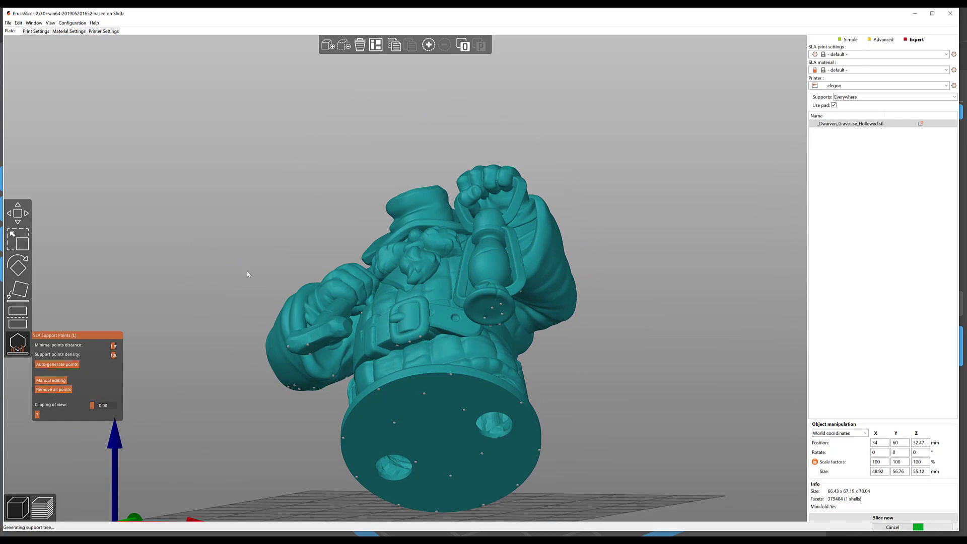
- Delete the unsupported point on the lantern's collar in manual editing and apply the changes
left_click_drag(247, 272, 248, 258)
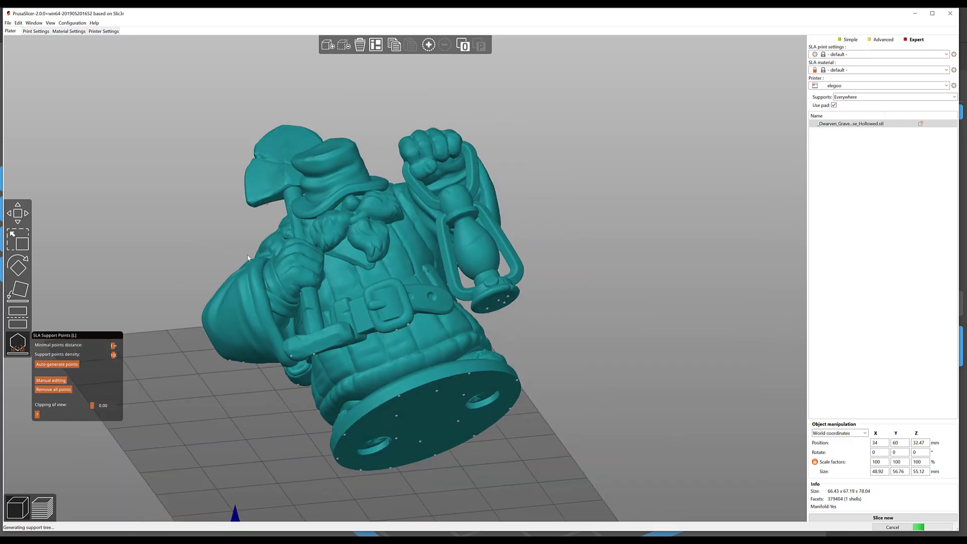
right_click_drag(247, 258, 290, 222)
right_click_drag(206, 233, 207, 292)
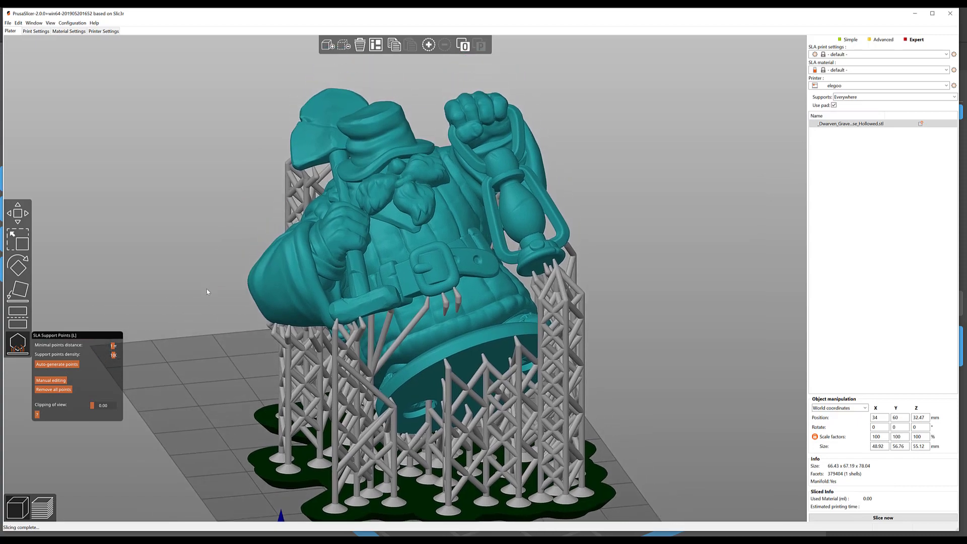
left_click_drag(206, 291, 389, 243)
left_click_drag(268, 238, 299, 254)
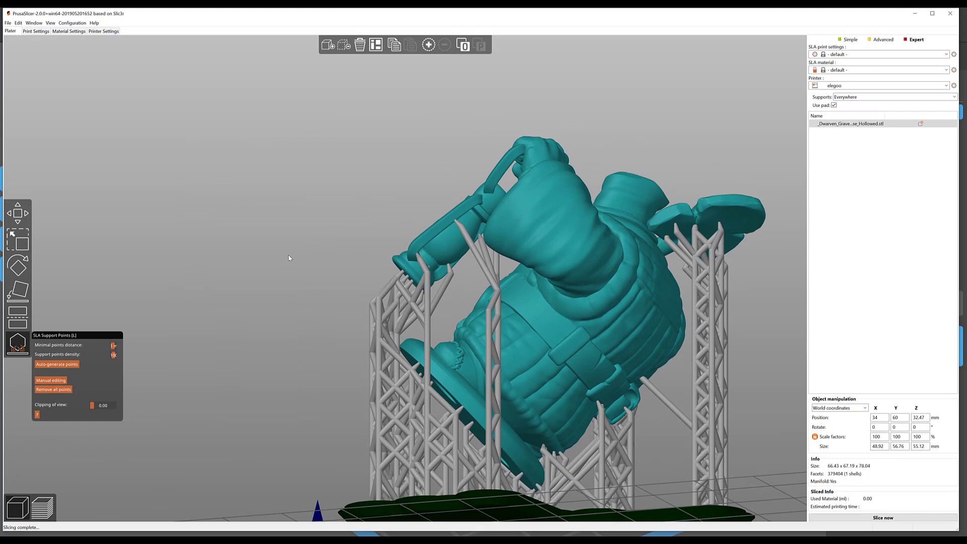
scroll(293, 252, "up", 5)
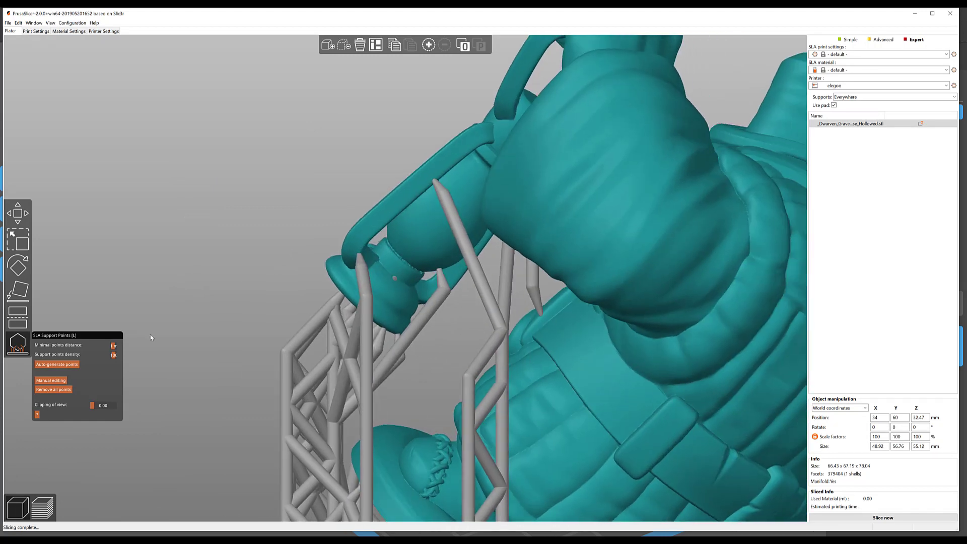
left_click(50, 381)
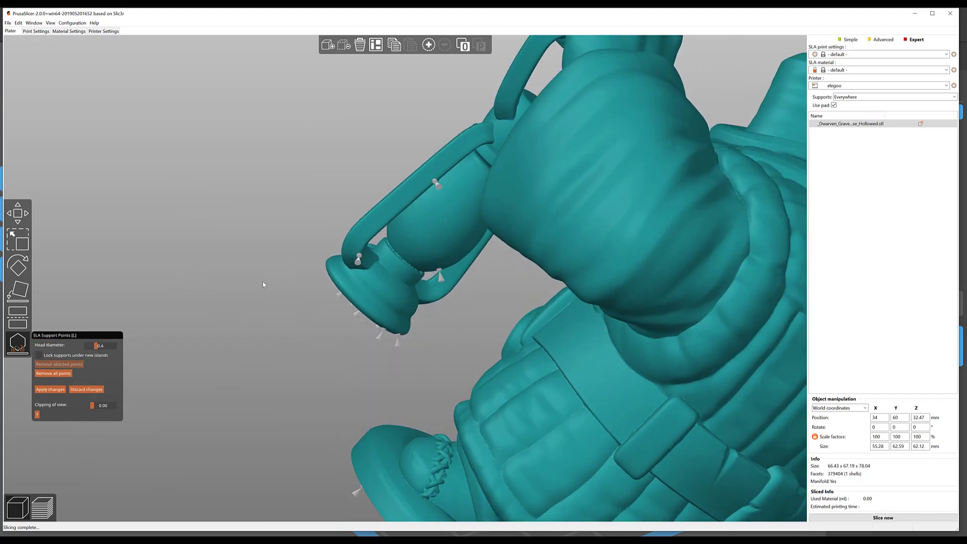
left_click(56, 389)
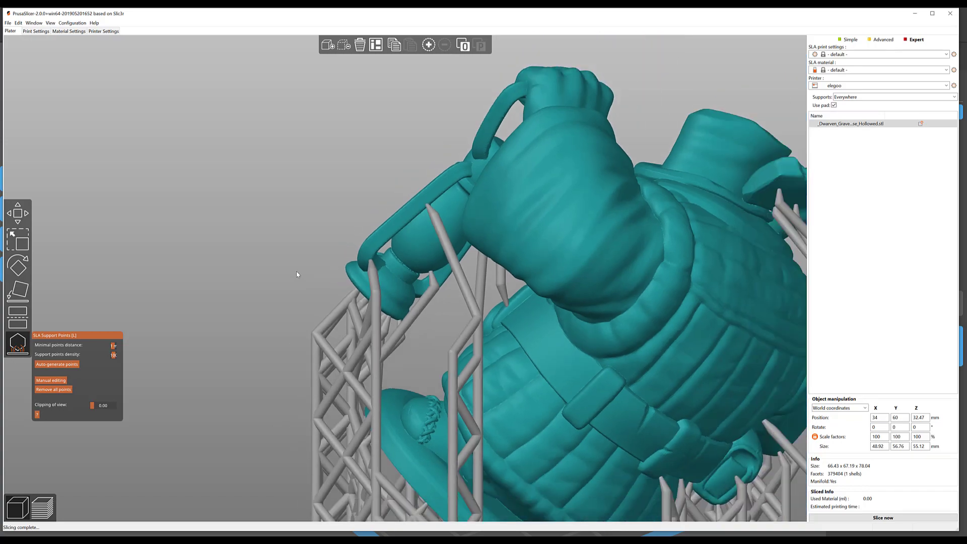
- Delete the support point at the coat's hem above the boot and apply the changes
right_click_drag(296, 272, 308, 200)
left_click_drag(307, 200, 352, 227)
scroll(602, 234, "down", 4)
mouse_move(602, 235)
left_mouse_down()
mouse_move(612, 206)
mouse_move(618, 230)
mouse_move(609, 227)
left_mouse_up()
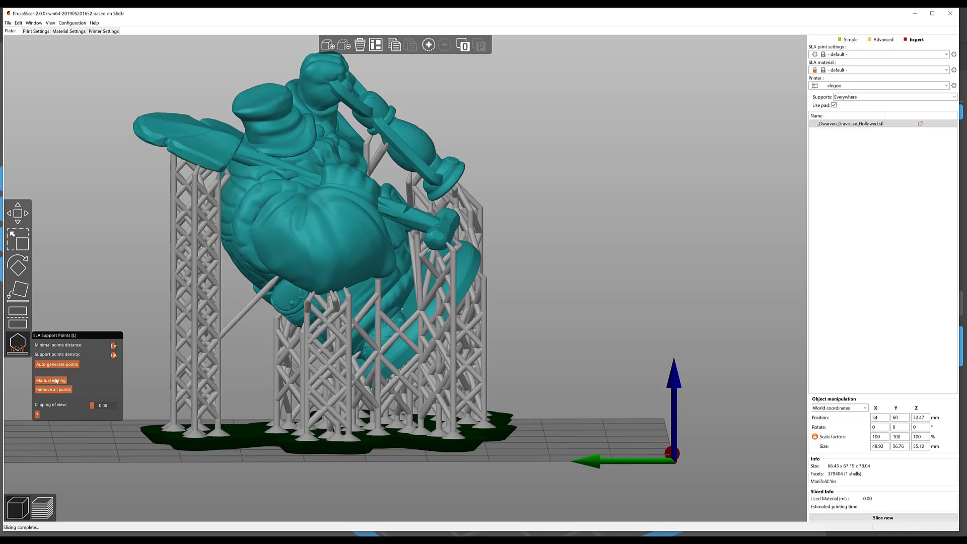
left_click(55, 380)
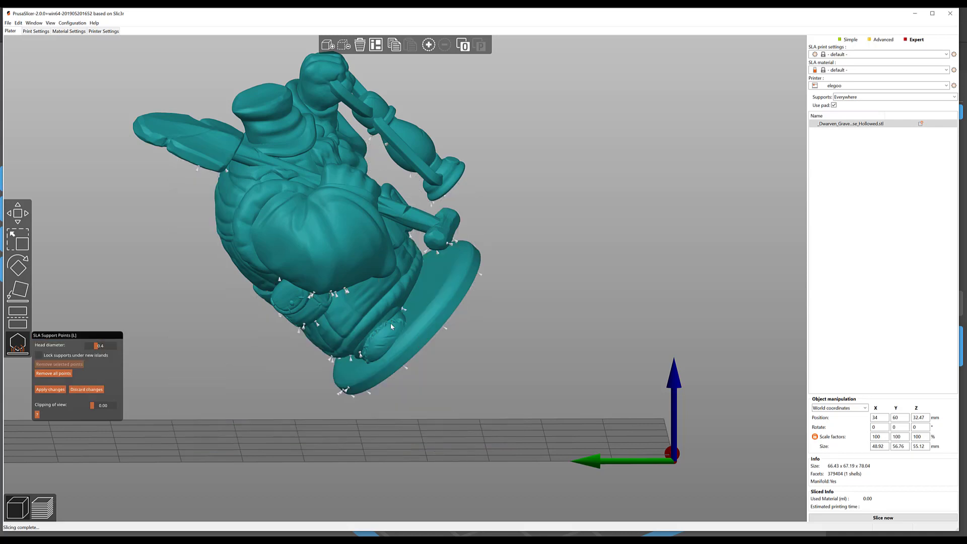
left_click(405, 310)
key("Delete")
left_click(49, 390)
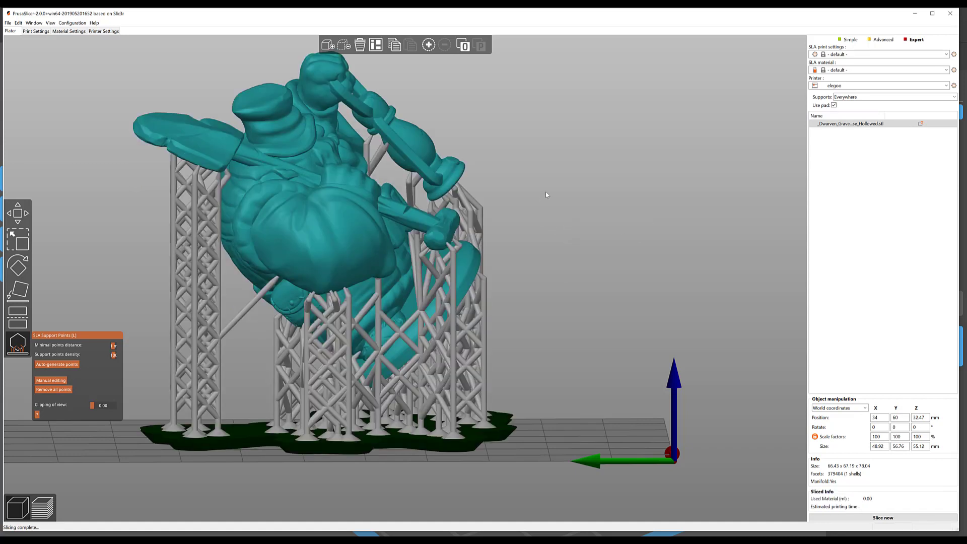
- Export the plate as STL including supports, naming the file _Dwarven_Gravedigger_wBase_Supported
left_click_drag(546, 191, 643, 194)
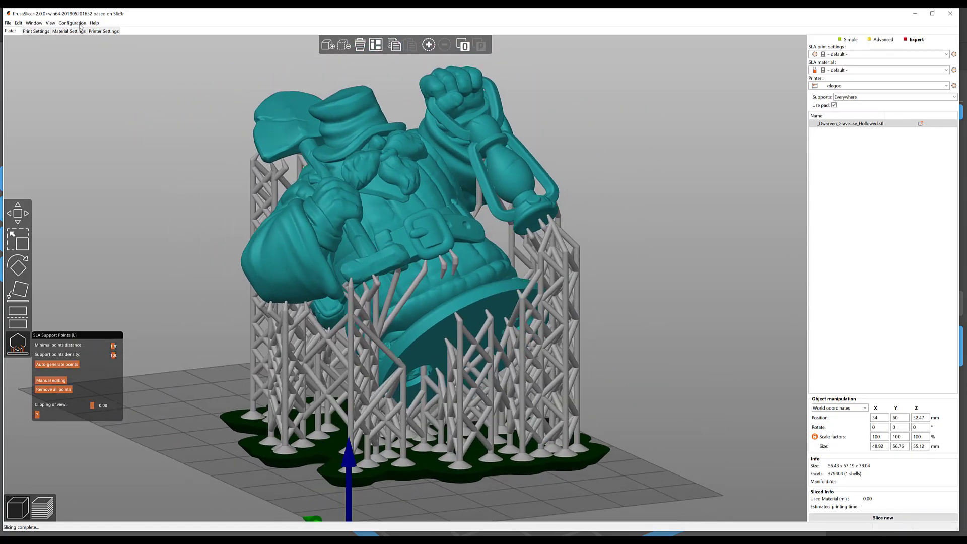
left_click(7, 23)
mouse_move(76, 71)
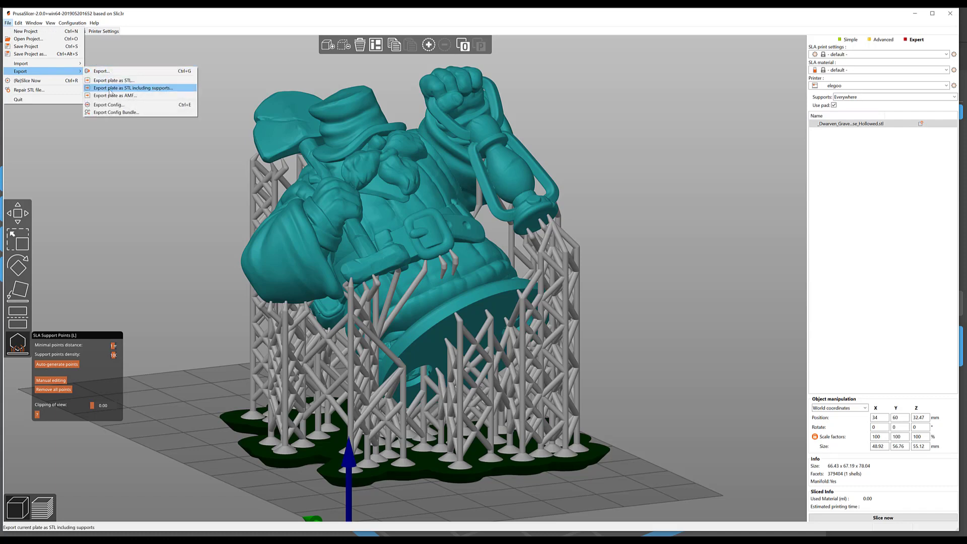
left_click(111, 89)
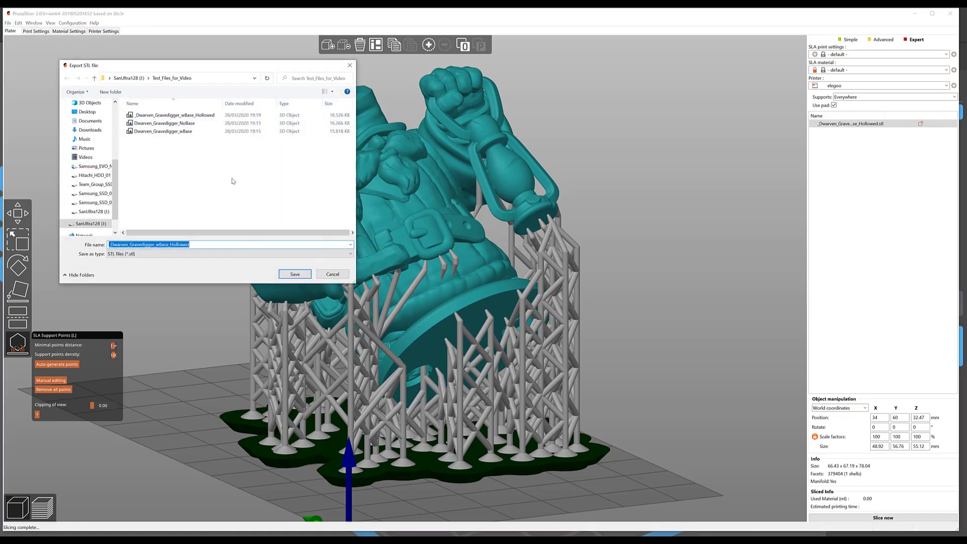
left_click_drag(172, 245, 191, 245)
key("BackSpace")
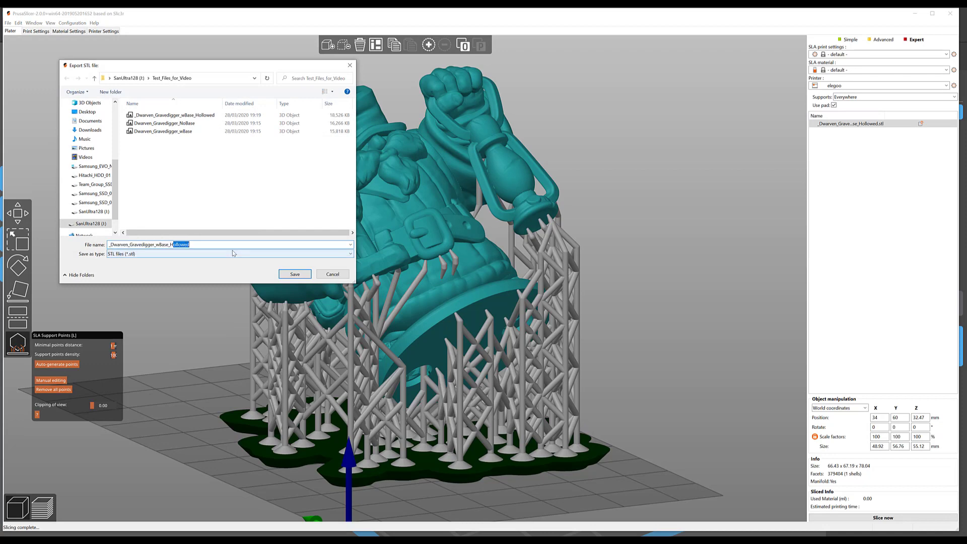
type("Support")
key("Return")
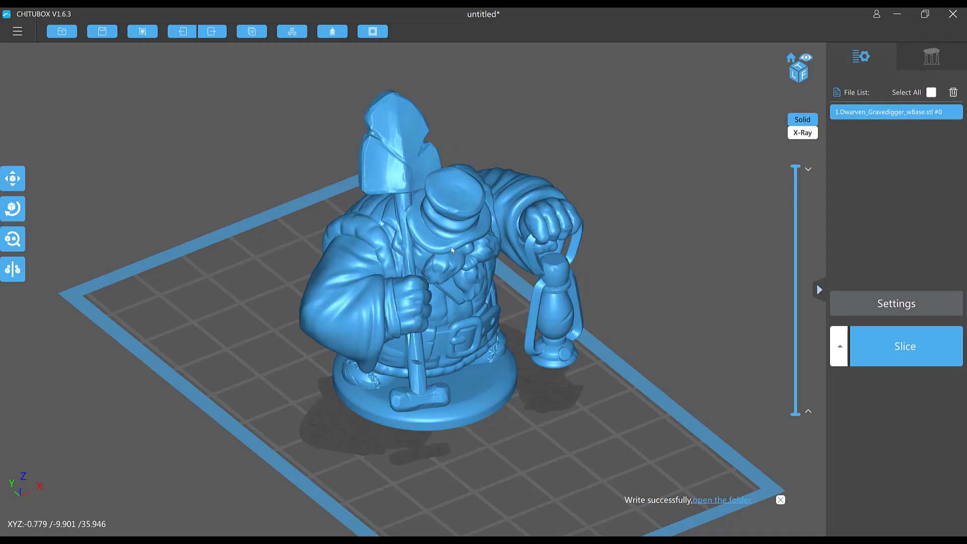
- Switch to CHITUBOX, delete the unsupported gravedigger from the plate and open the _Dwarven_Gravedigger_wBase_Supported file
key("Delete")
left_click(18, 32)
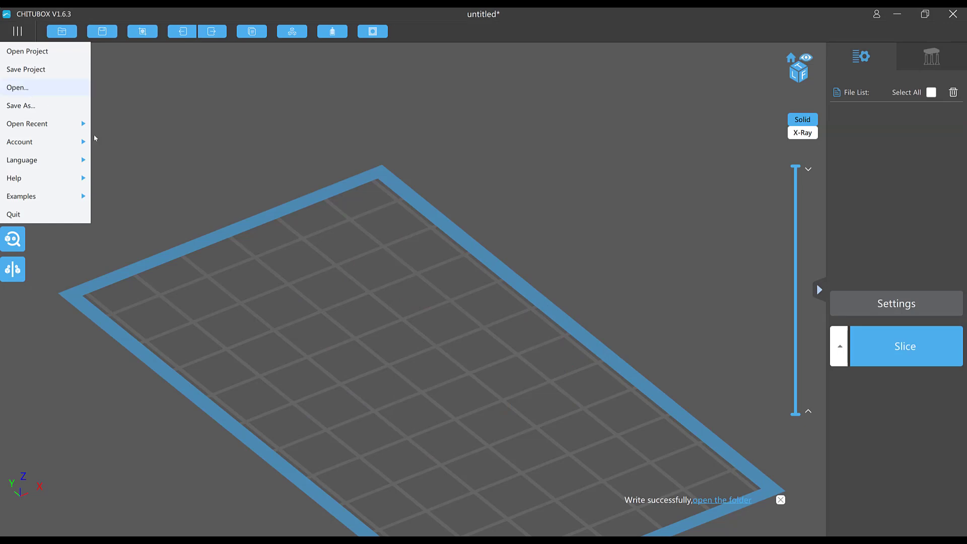
left_click(18, 87)
double_click(155, 95)
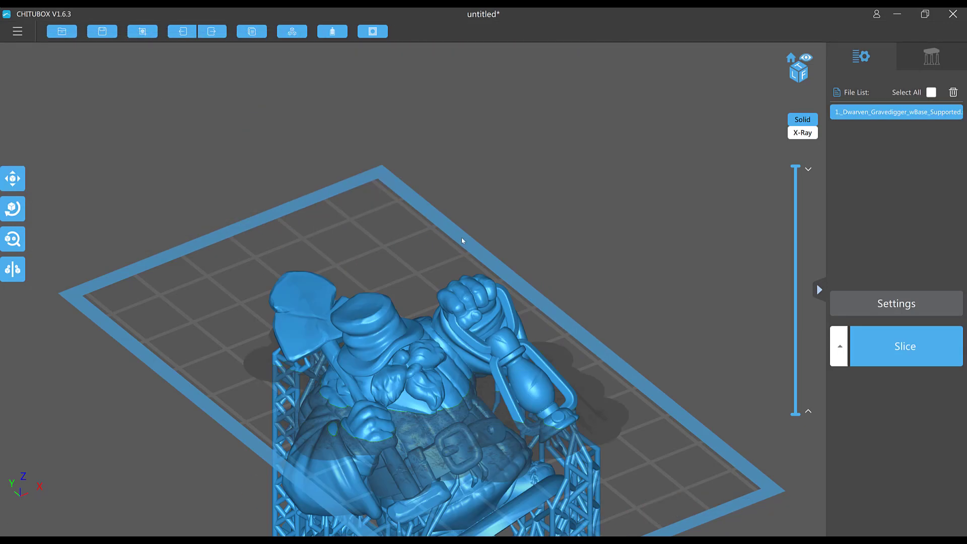
right_click_drag(596, 184, 634, 170)
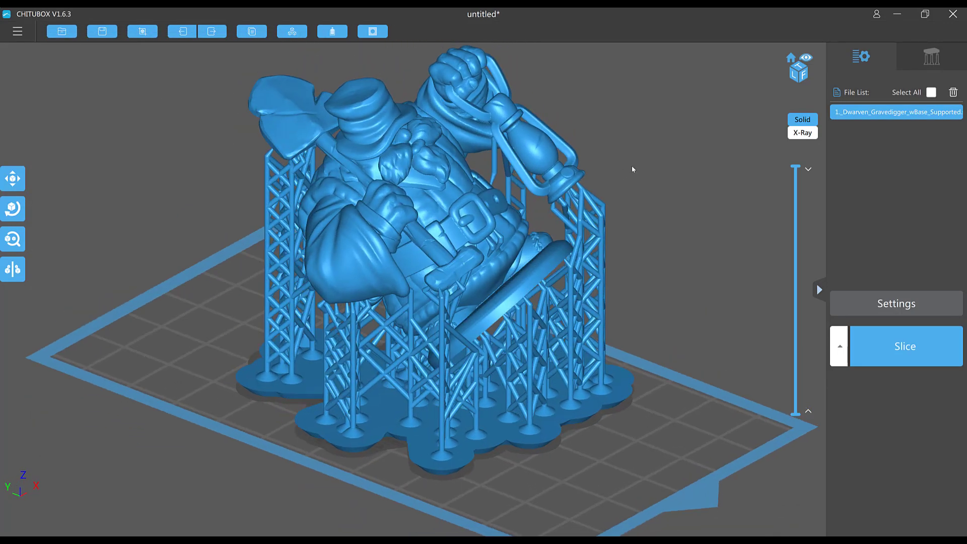
left_click_drag(633, 169, 621, 150)
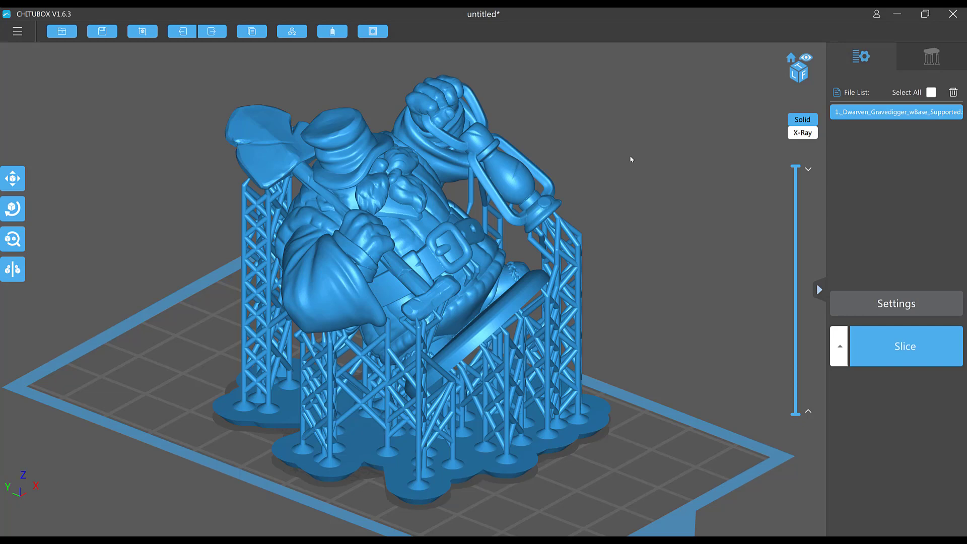
- Lower the layer view to about 13 mm and examine the hollow cross-section of the base and its supports
left_click_drag(791, 168, 799, 361)
scroll(736, 335, "up", 5)
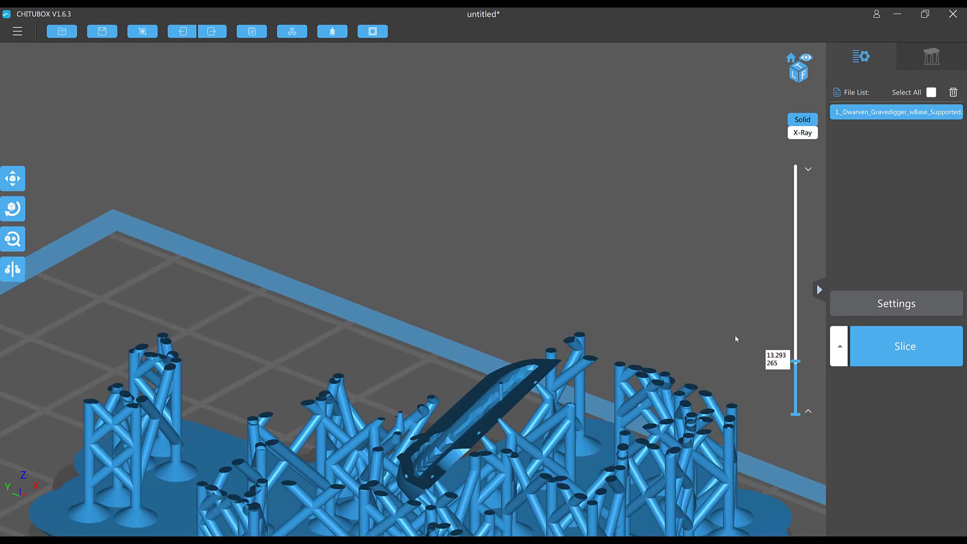
middle_click_drag(757, 156, 676, 363)
mouse_move(795, 360)
left_mouse_down()
mouse_move(798, 385)
mouse_move(798, 363)
left_mouse_up()
middle_click_drag(565, 297, 661, 194)
right_click_drag(660, 194, 660, 221)
scroll(564, 147, "up", 6)
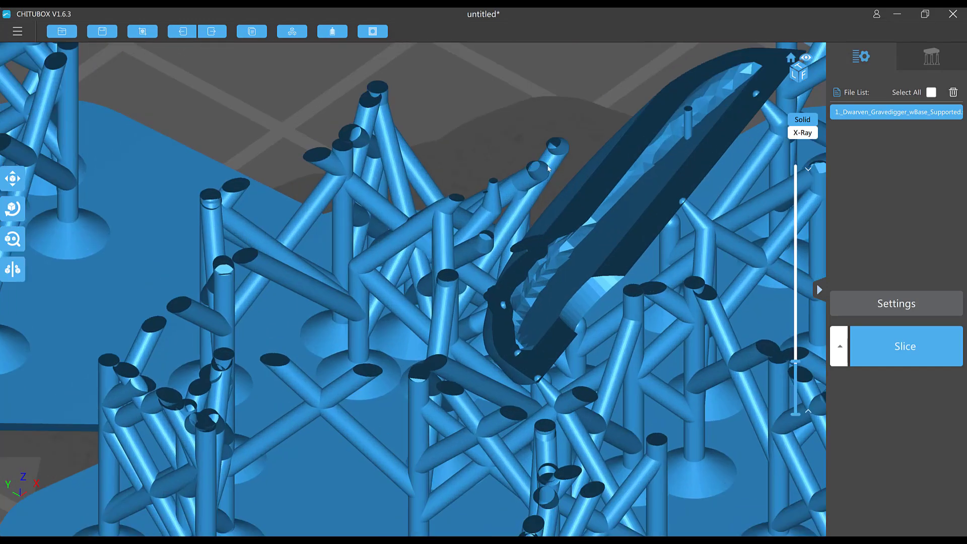
scroll(550, 162, "down", 5)
scroll(567, 144, "up", 5)
scroll(348, 232, "up", 2)
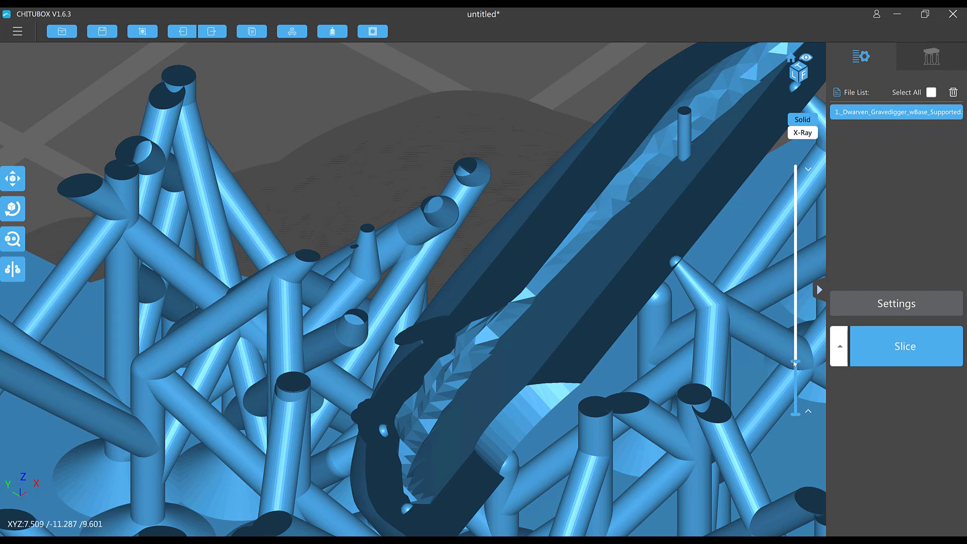
- Move the layer view between about 13.2 and 13.7 mm and examine where the separate section beside the base starts relative to its supports
left_click_drag(795, 362, 796, 361)
scroll(625, 244, "down", 5)
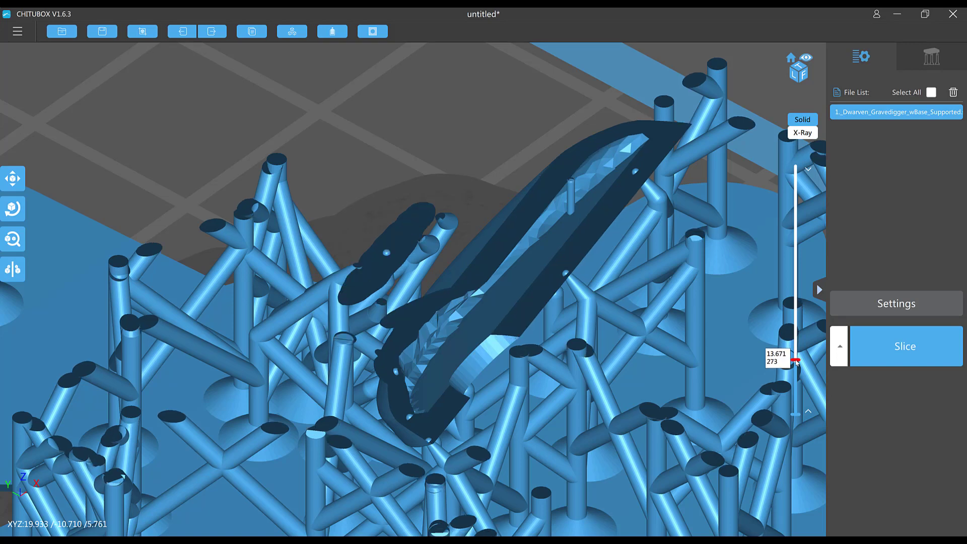
left_click_drag(796, 361, 796, 363)
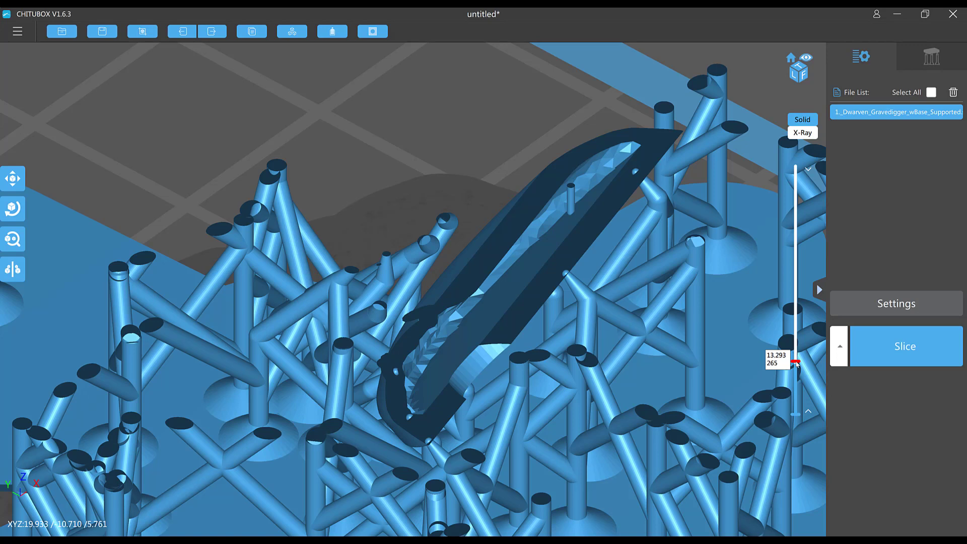
left_click_drag(796, 361, 796, 361)
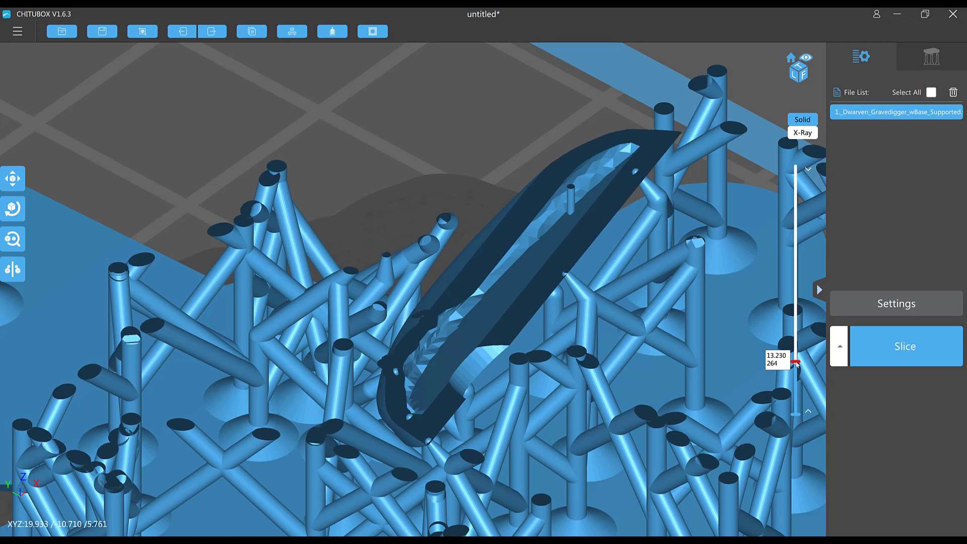
left_click_drag(796, 361, 796, 362)
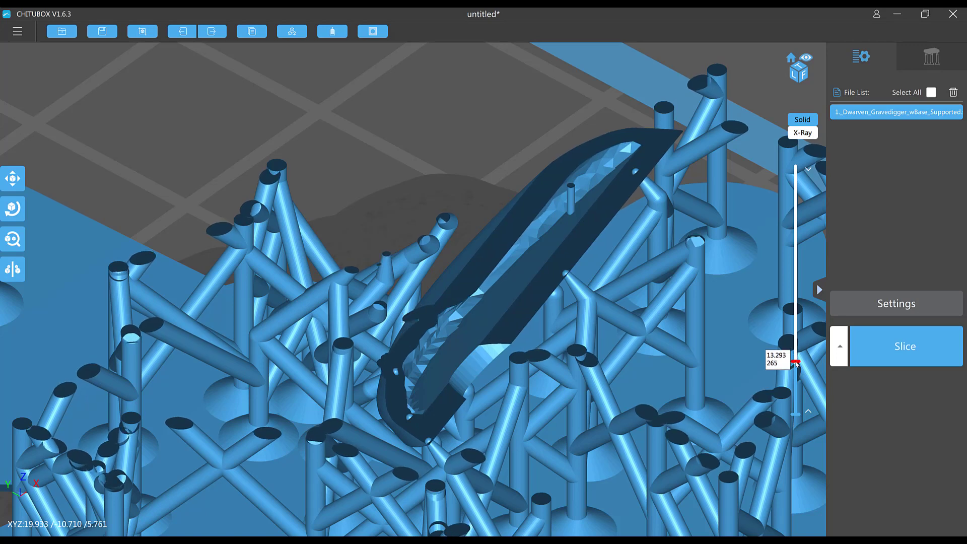
left_click_drag(797, 363, 796, 362)
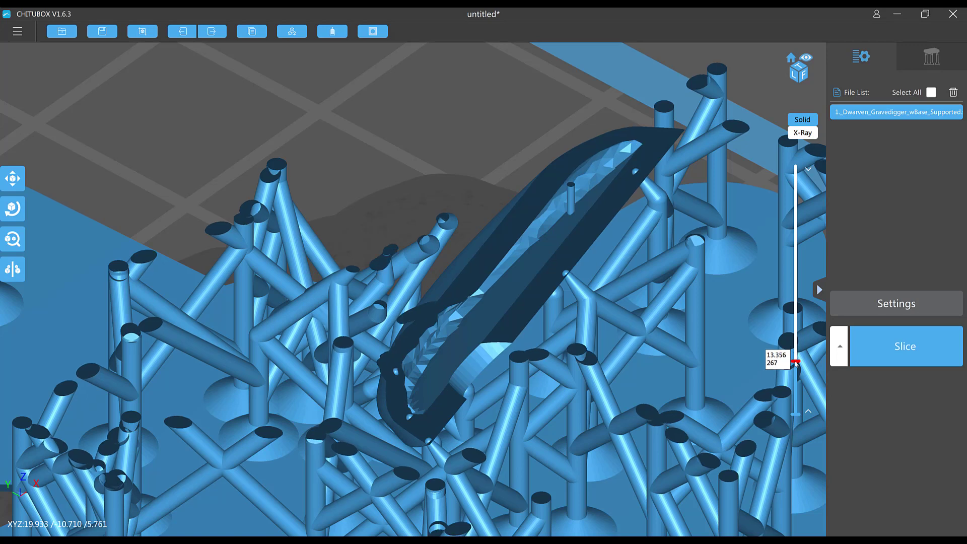
left_click_drag(797, 363, 796, 361)
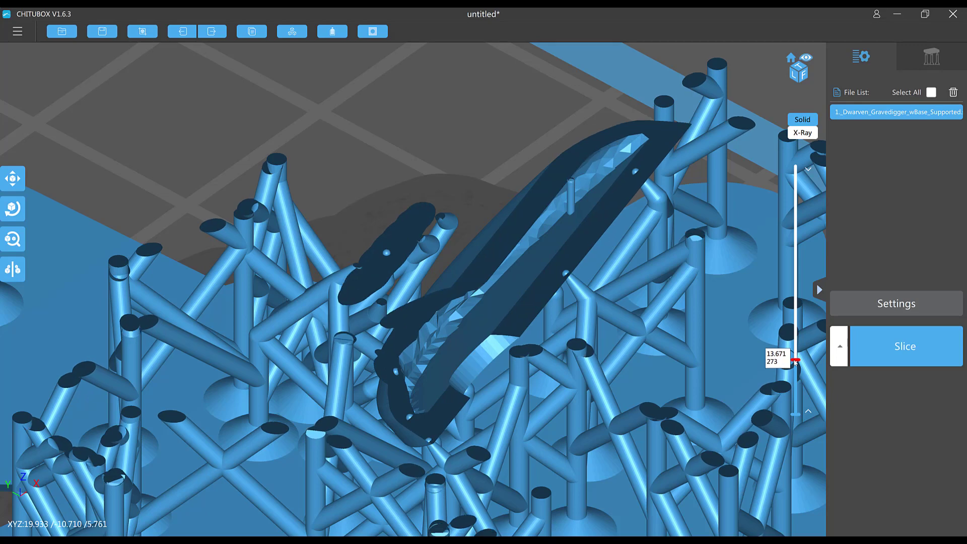
- Raise the layer view to about 19.3 mm and examine the hollow body, its internal supports and the neighbouring outer supports
left_click_drag(796, 362, 796, 339)
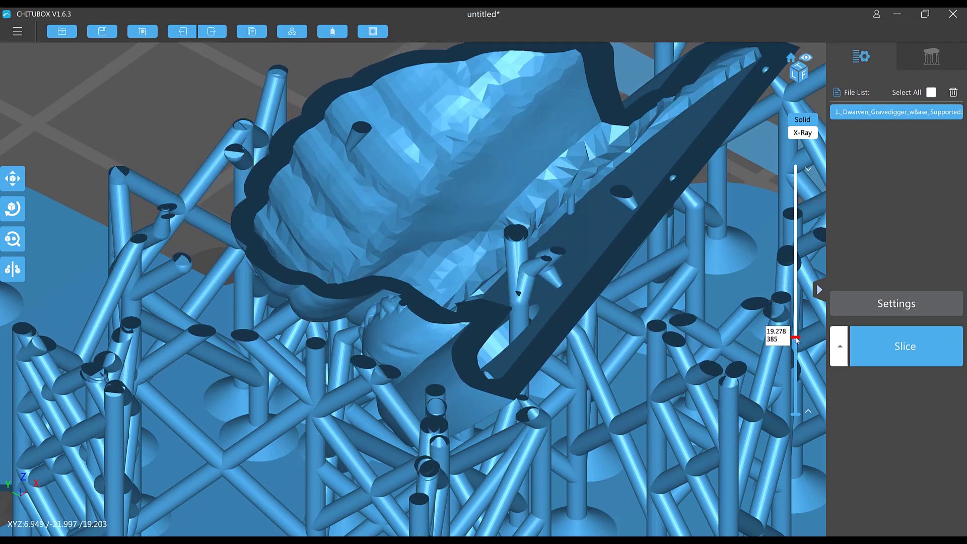
middle_click_drag(543, 240, 570, 293)
scroll(570, 293, "down", 2)
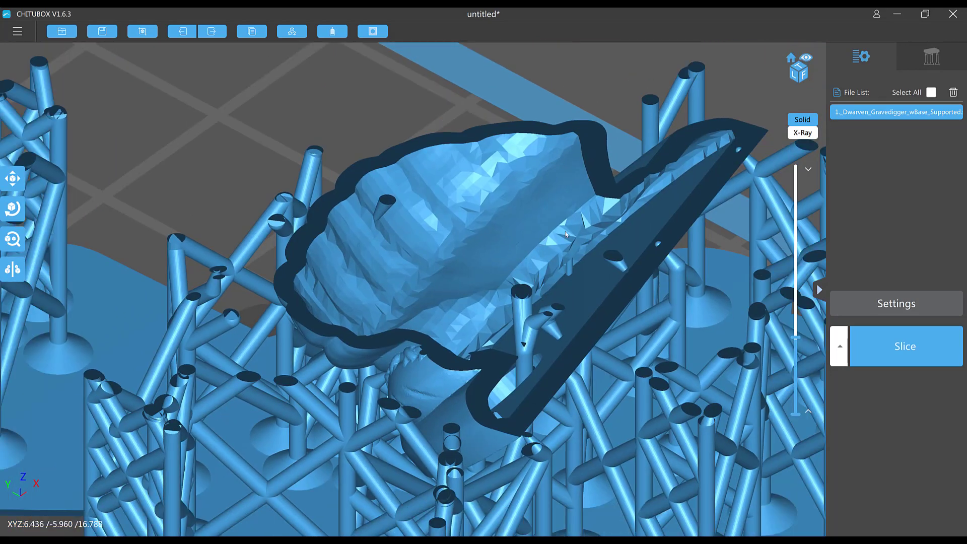
left_click_drag(796, 340, 797, 339)
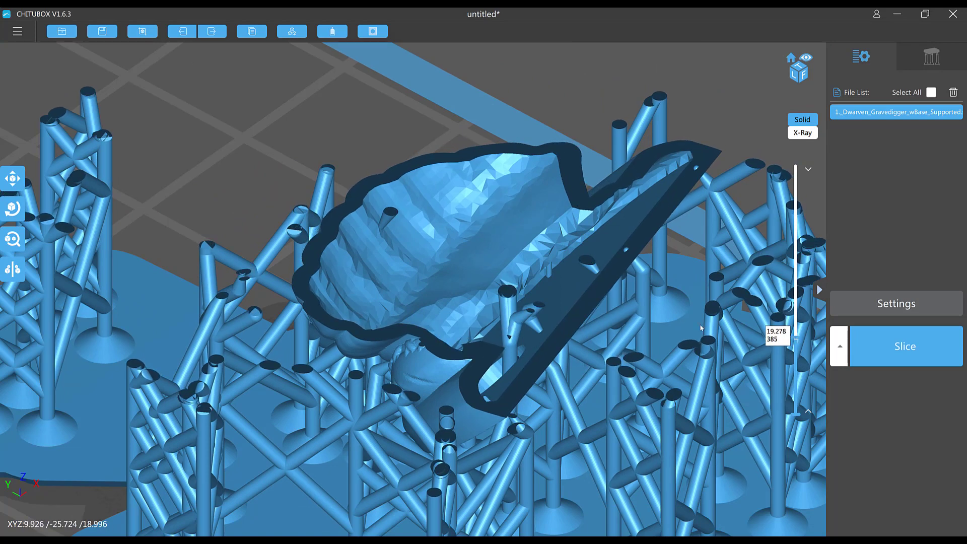
scroll(324, 265, "up", 5)
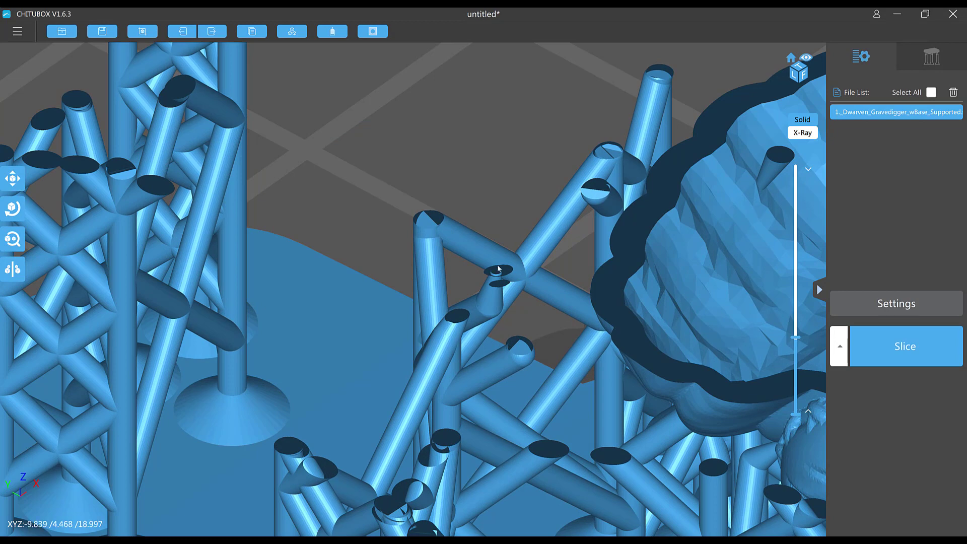
middle_click_drag(692, 319, 500, 267)
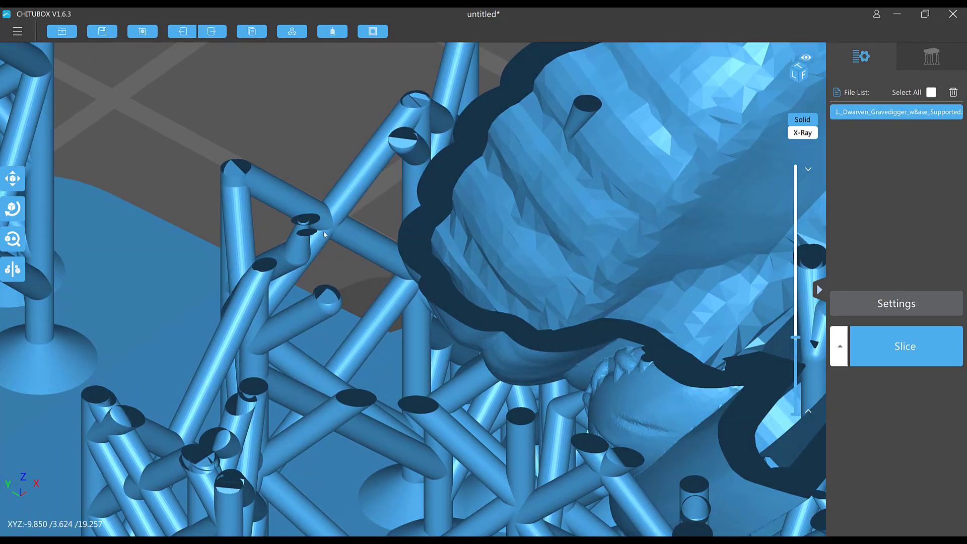
- Raise the layer view through about 21 mm to about 25.7 mm and examine the pouch, the hollow interior and the surrounding supports
left_click_drag(795, 337, 796, 332)
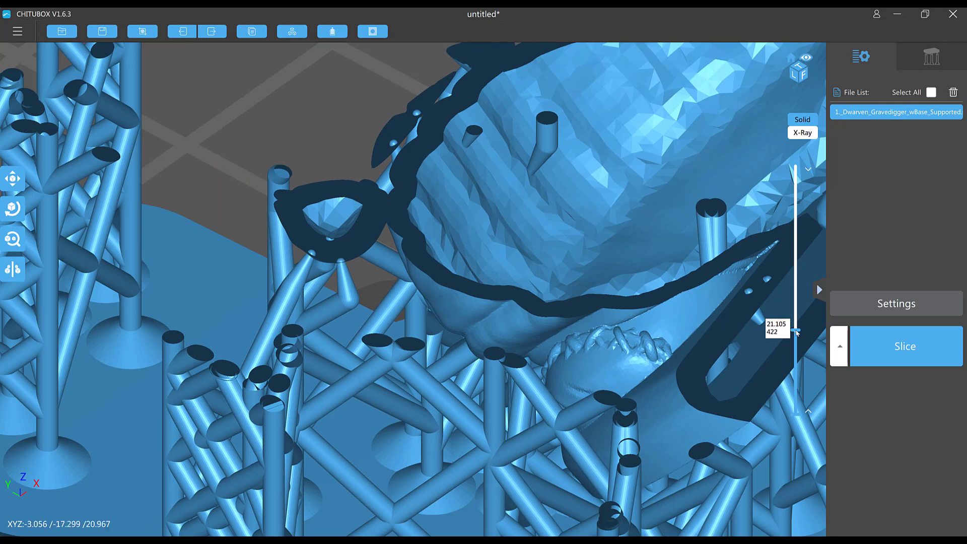
left_click_drag(796, 330, 795, 313)
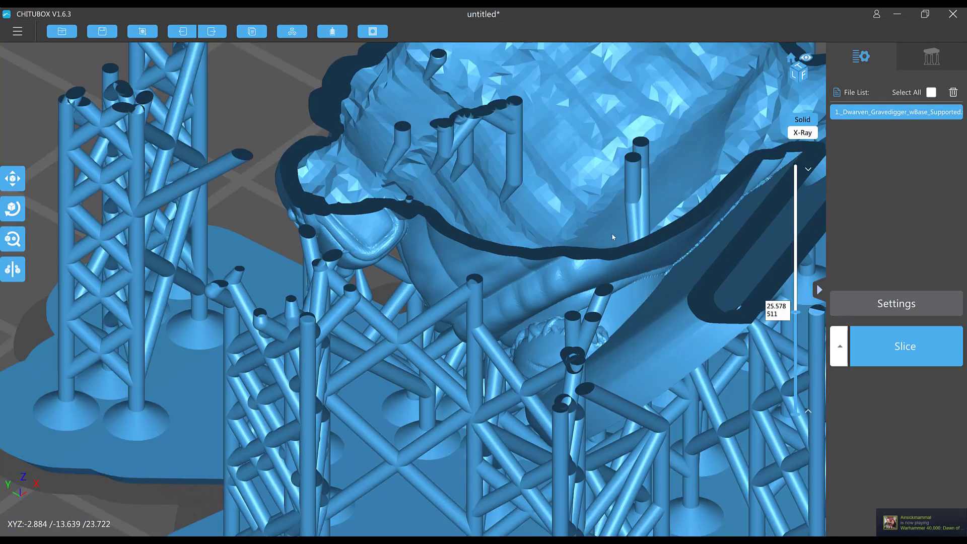
scroll(776, 327, "up", 3)
left_click_drag(796, 312, 796, 314)
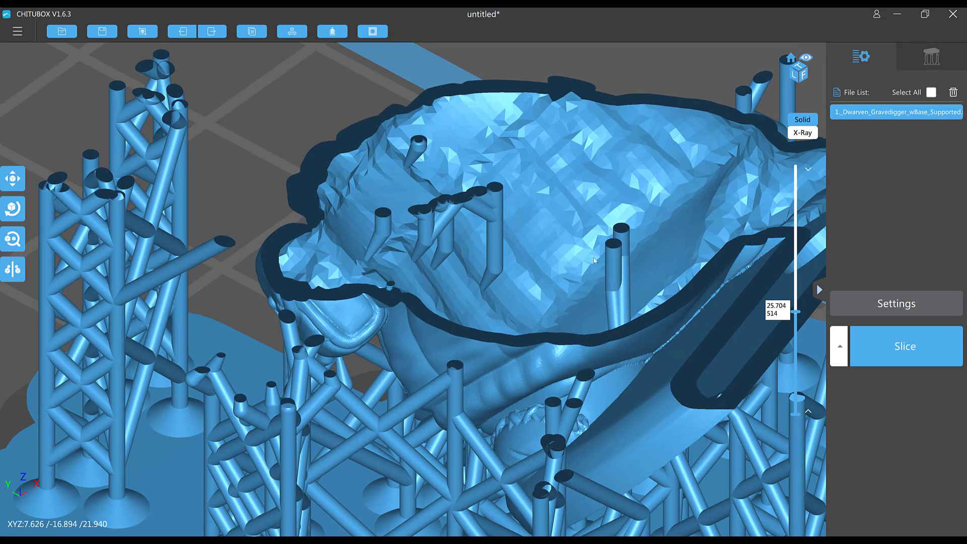
middle_click_drag(302, 262, 578, 238)
scroll(598, 282, "down", 1)
scroll(599, 301, "up", 1)
scroll(579, 238, "up", 2)
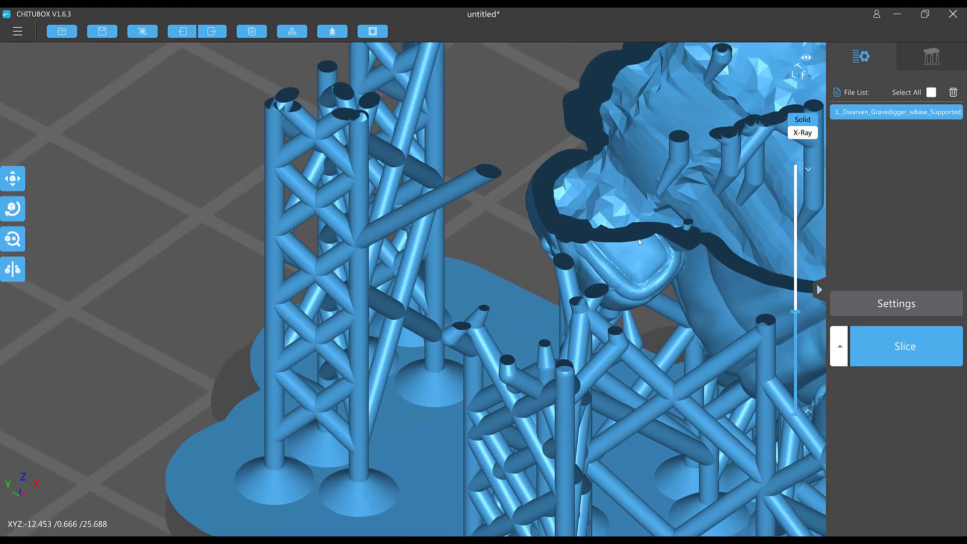
middle_click_drag(639, 242, 569, 135)
- Advance the layer view in single layers to about 26 mm and examine the separate section starting beside the pouch from above and the side
left_click(797, 313)
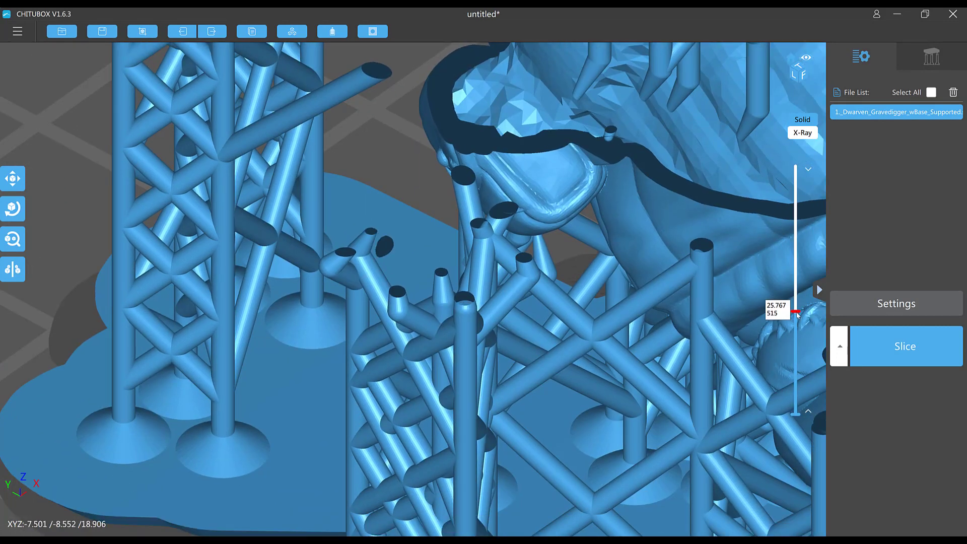
left_click_drag(796, 312, 797, 313)
key("Up")
key("Up")
key("Up")
key("Up")
key("Up")
key("Up")
key("Up")
key("Up")
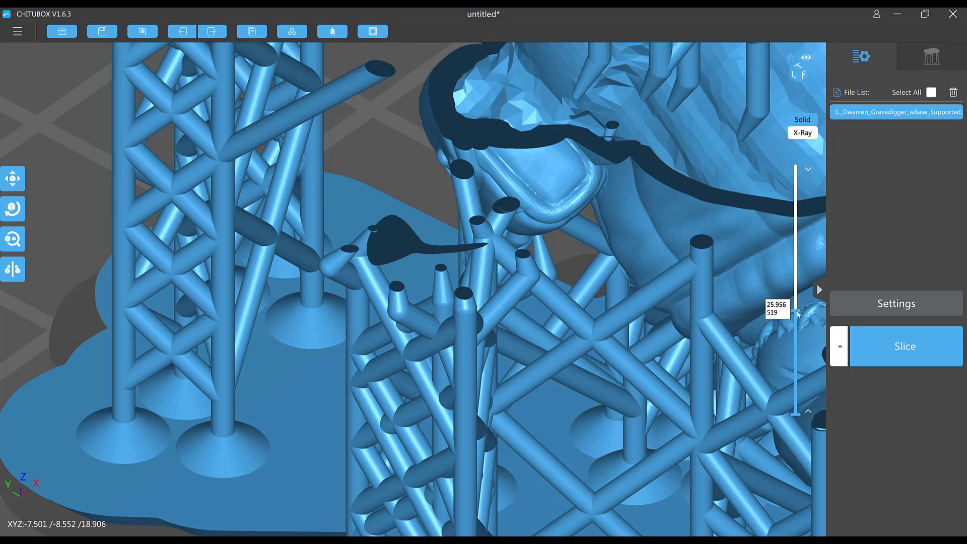
right_click_drag(604, 282, 556, 230)
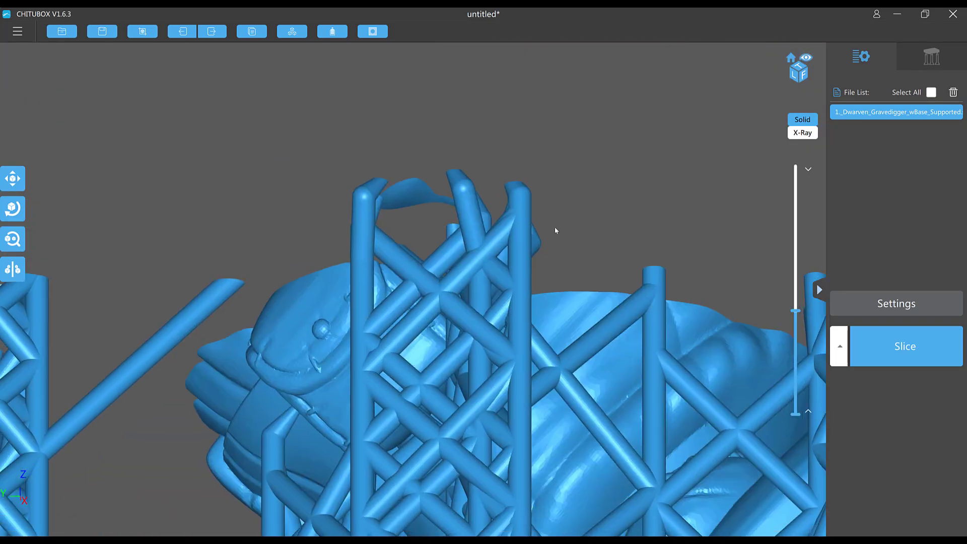
- Enter support editing, raise the layer view to about 27 mm and place a medium support under the curved section near the pouch
left_click(925, 65)
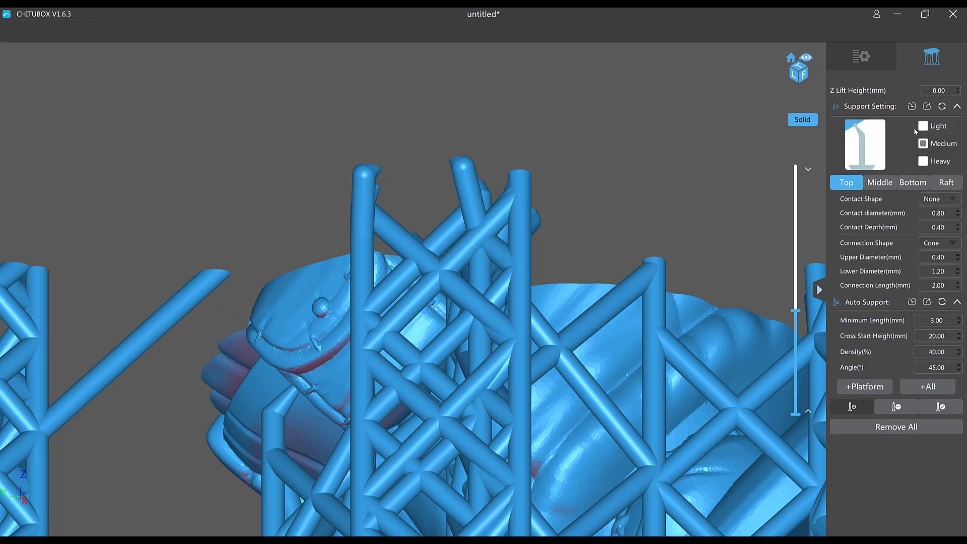
left_click_drag(796, 313, 797, 312)
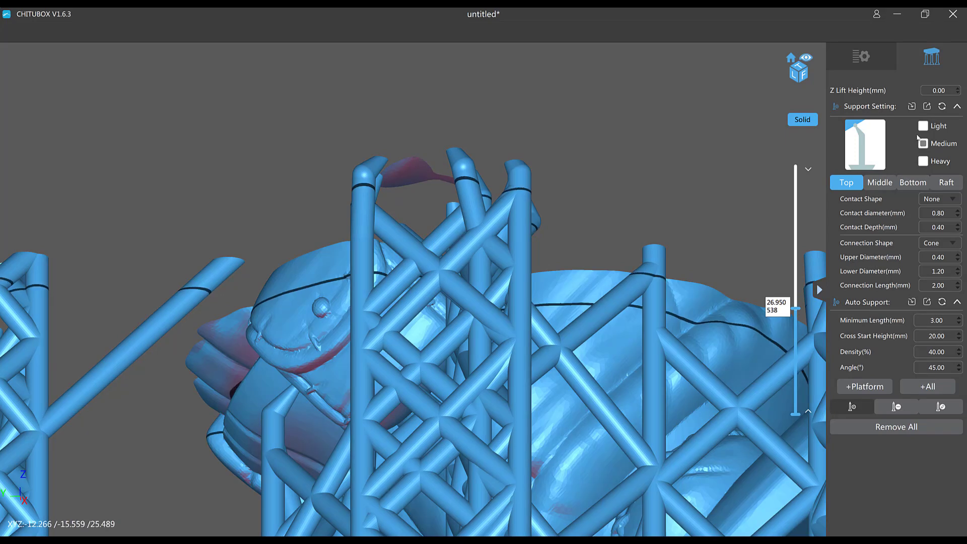
left_click(402, 177)
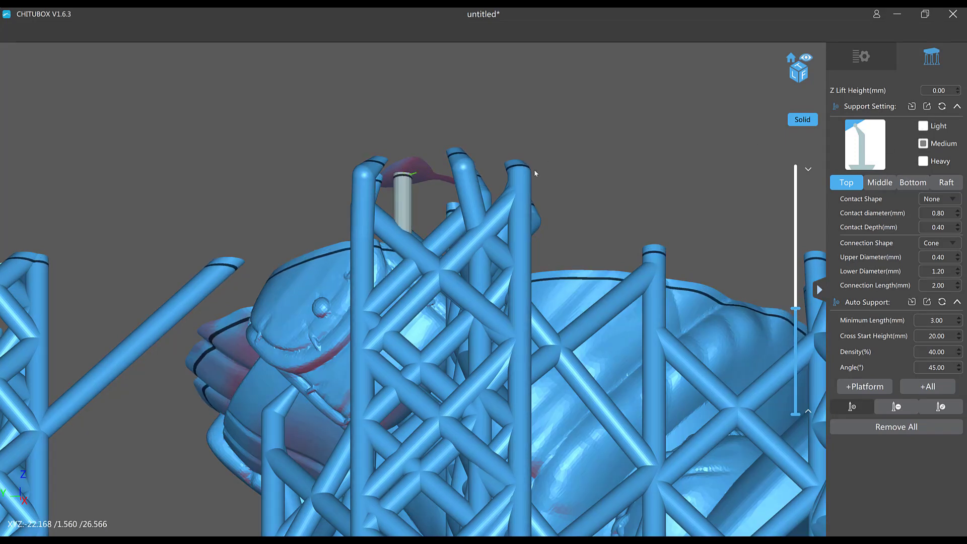
- Choose the Light support preset, raise the layer view to about 30 mm and place a light support beneath the small tip behind the pouch
scroll(601, 138, "down", 2)
right_click_drag(603, 135, 633, 138)
left_click(922, 126)
scroll(640, 114, "down", 2)
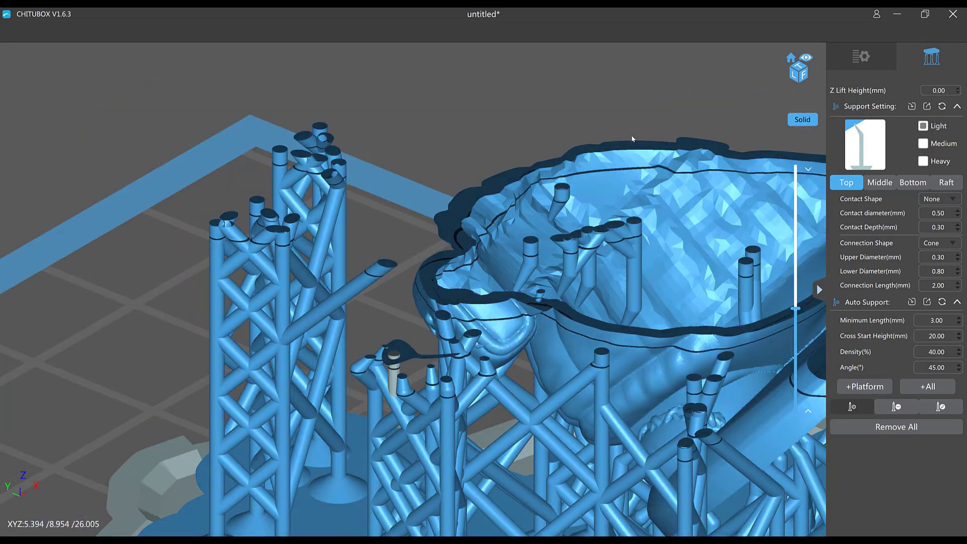
mouse_move(797, 312)
left_mouse_down()
mouse_move(806, 361)
mouse_move(809, 300)
left_mouse_up()
right_click_drag(605, 235, 629, 132)
middle_click_drag(629, 132, 615, 164)
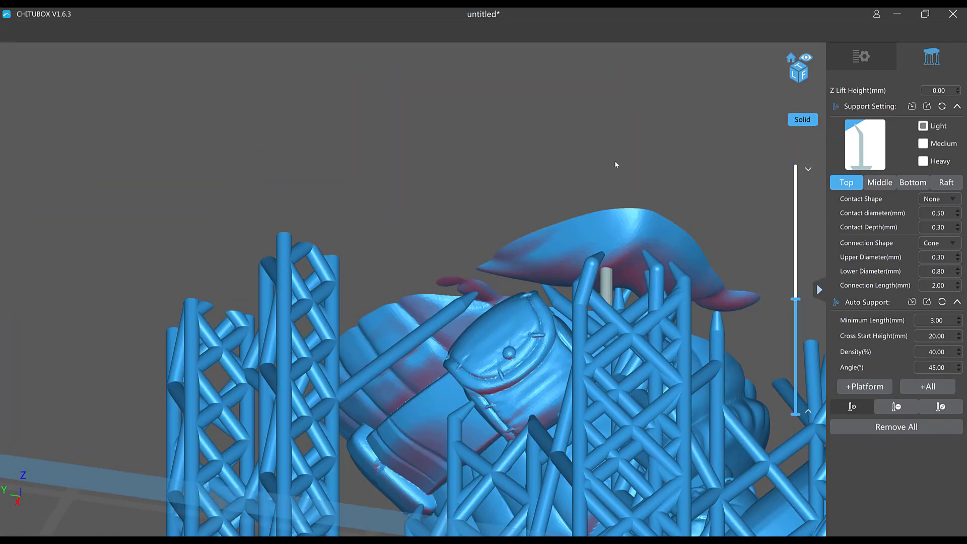
scroll(579, 179, "up", 2)
middle_click_drag(506, 183, 520, 132)
left_click_drag(520, 132, 480, 115)
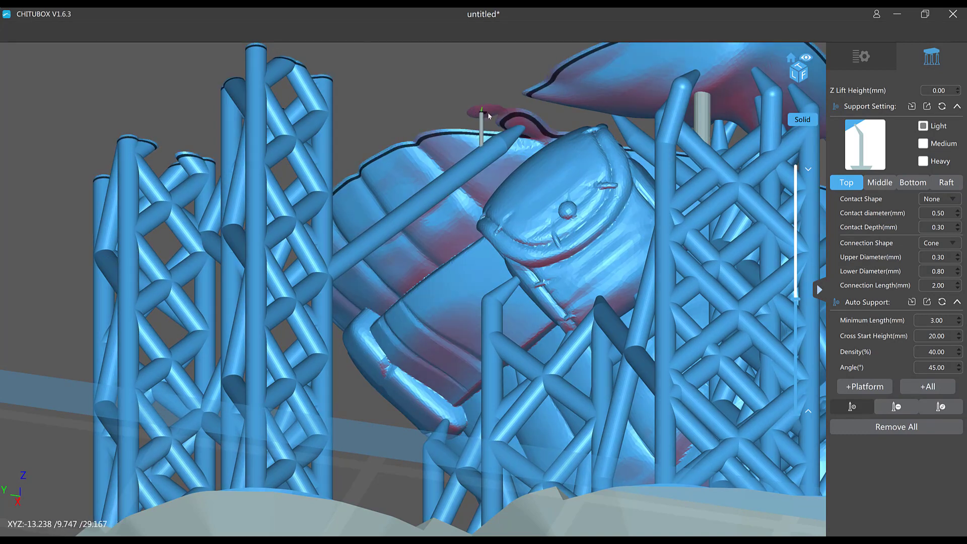
left_click(488, 116)
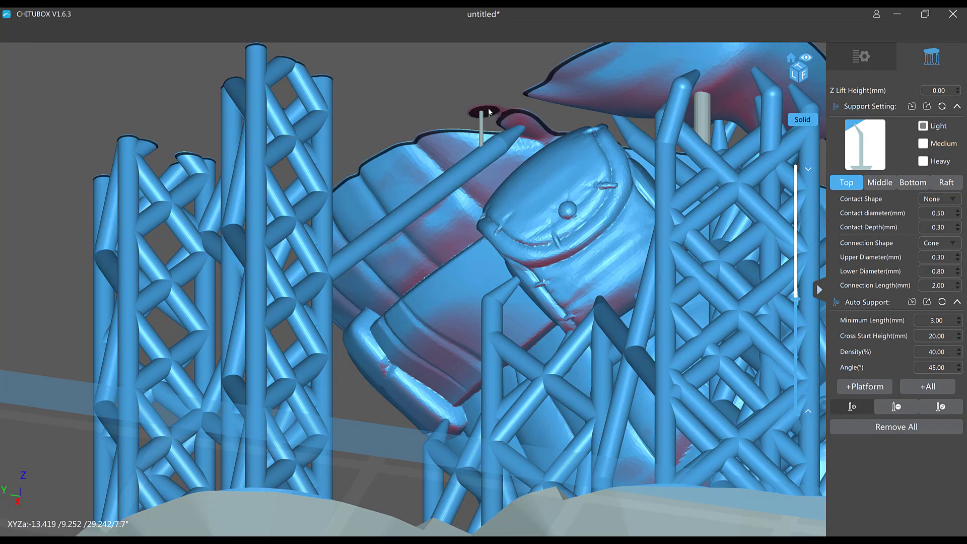
left_click(488, 110)
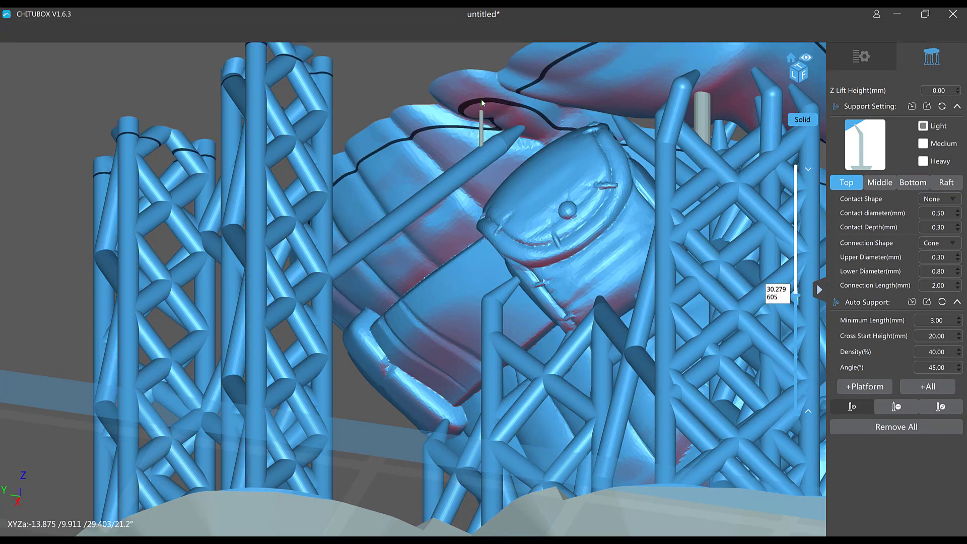
left_click(477, 97)
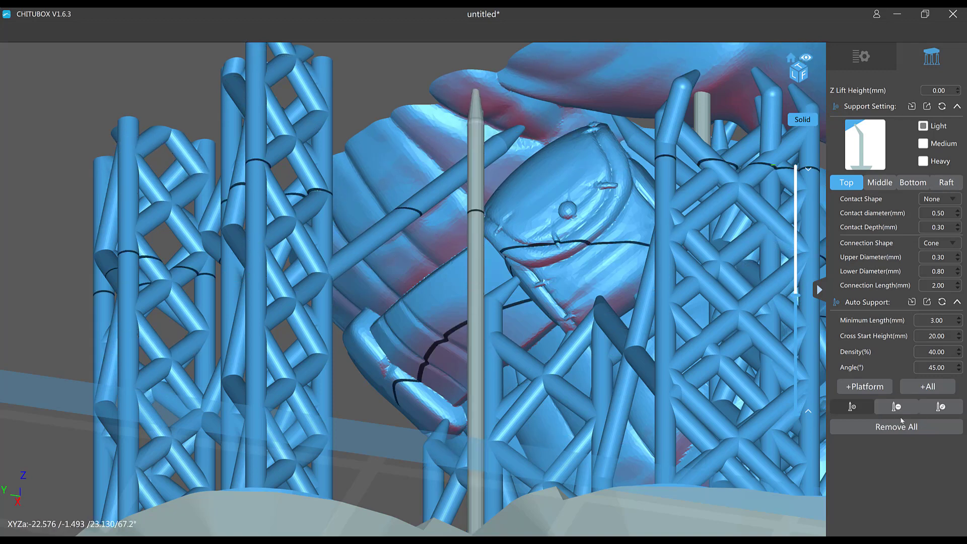
- Edit the new light support, lowering its upper joint and shifting its contact point on the small tip
left_click(941, 407)
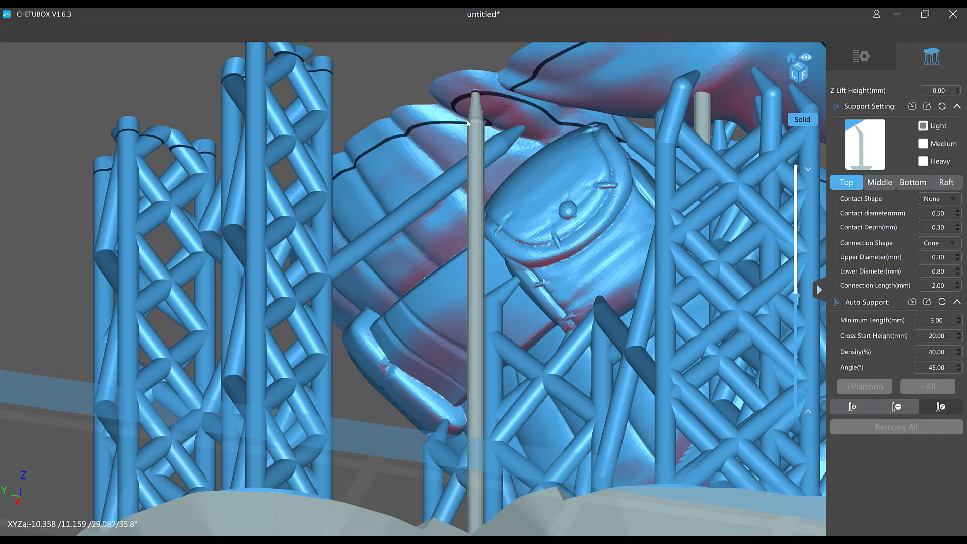
left_click_drag(473, 123, 475, 159)
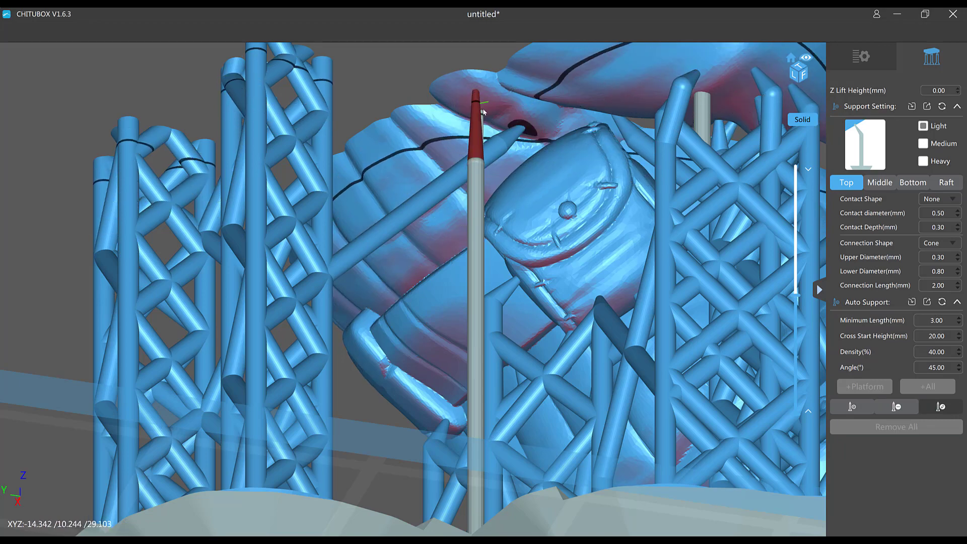
left_click_drag(483, 112, 483, 105)
- Inspect the edited support from above while moving the layer view around it to check for further unsupported sections
scroll(491, 111, "down", 2)
right_click_drag(604, 171, 554, 174)
middle_click_drag(554, 174, 568, 48)
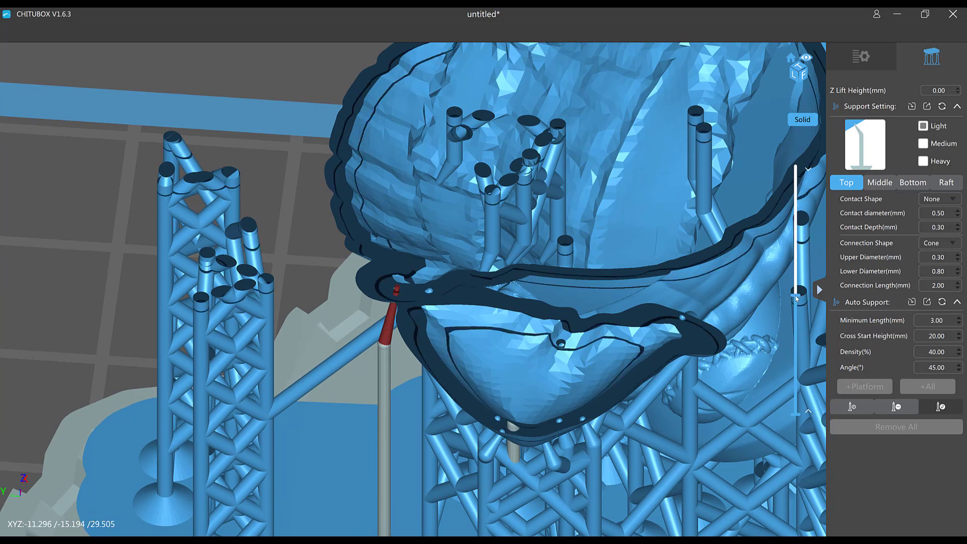
left_click_drag(797, 298, 804, 302)
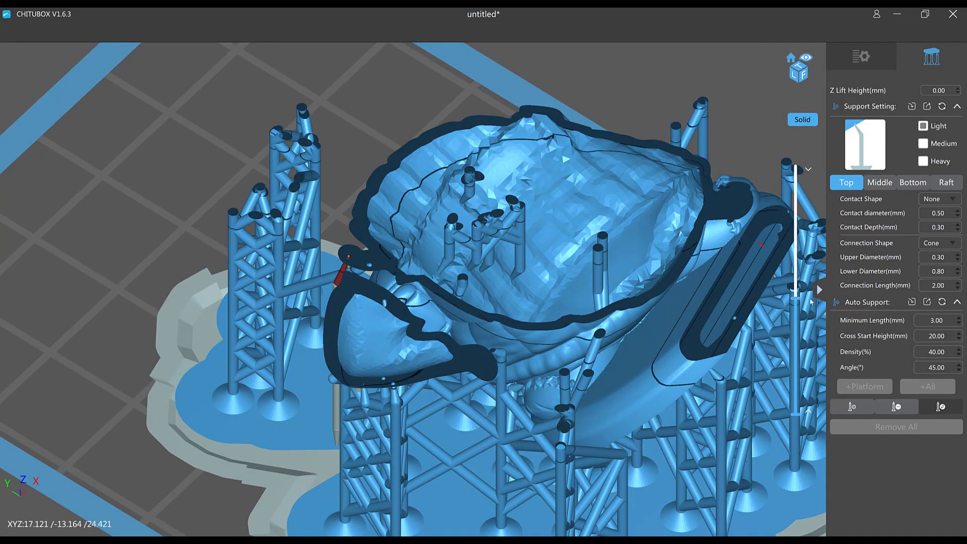
mouse_move(811, 301)
left_mouse_down()
mouse_move(800, 289)
mouse_move(796, 304)
left_mouse_up()
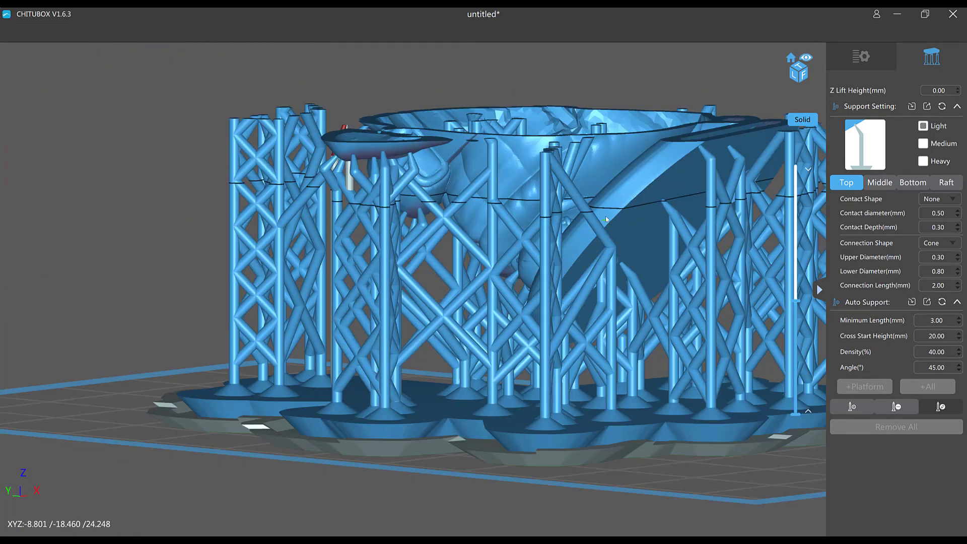
- Choose the Medium support preset, return to adding supports and place a medium support under the isolated lower tip of the sleeve
scroll(353, 353, "up", 5)
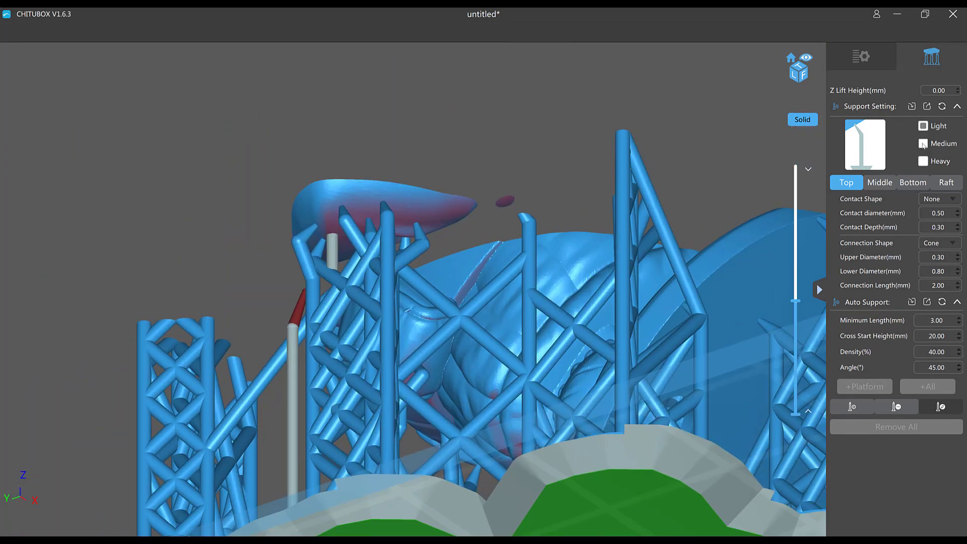
left_click(923, 144)
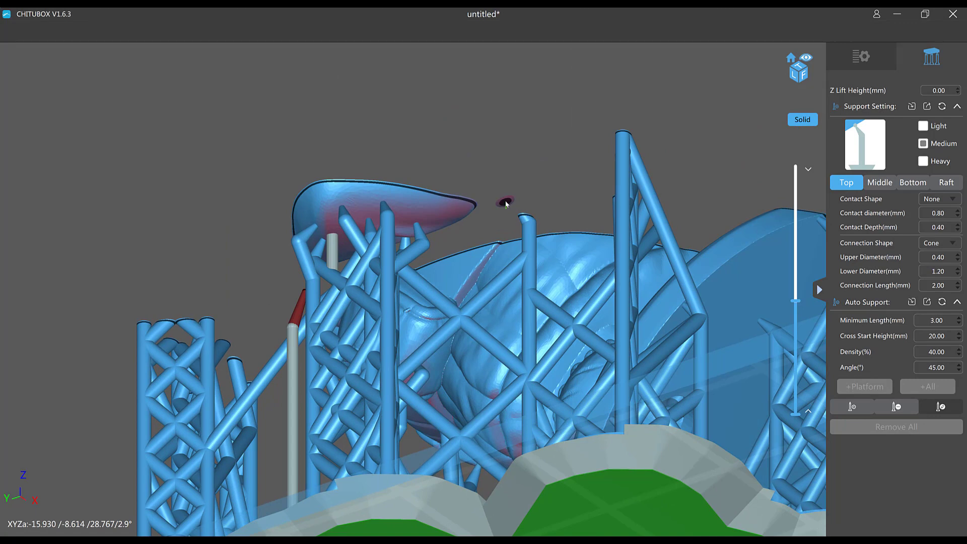
scroll(506, 203, "up", 2)
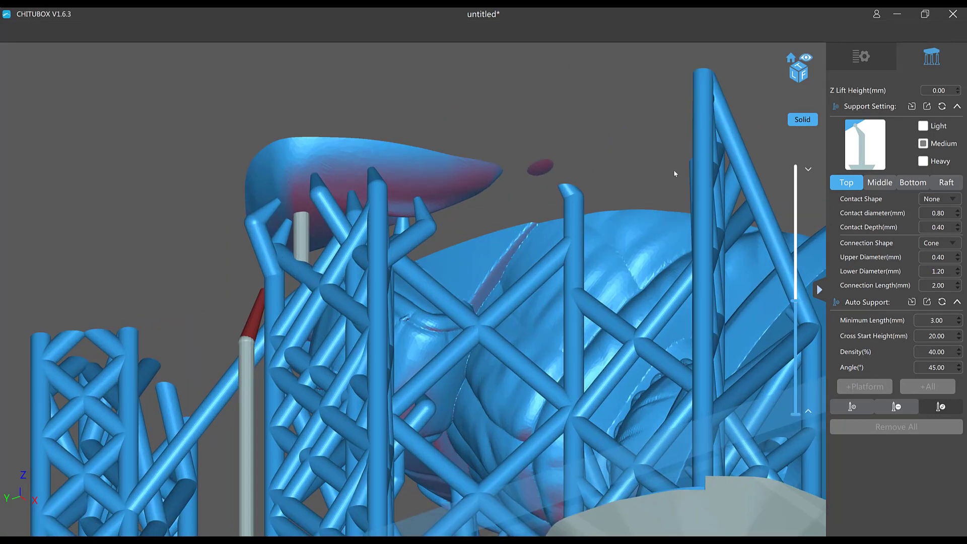
left_click(852, 406)
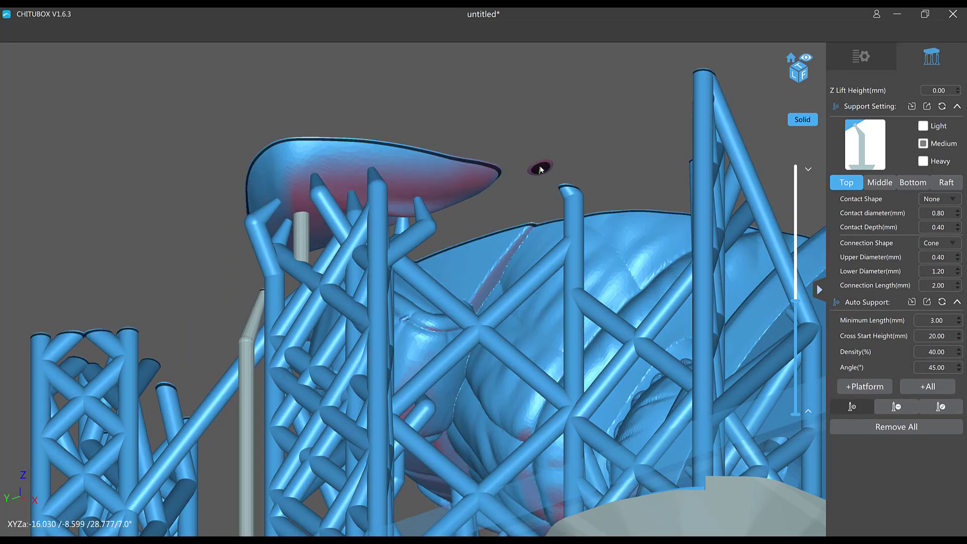
scroll(553, 171, "down", 5)
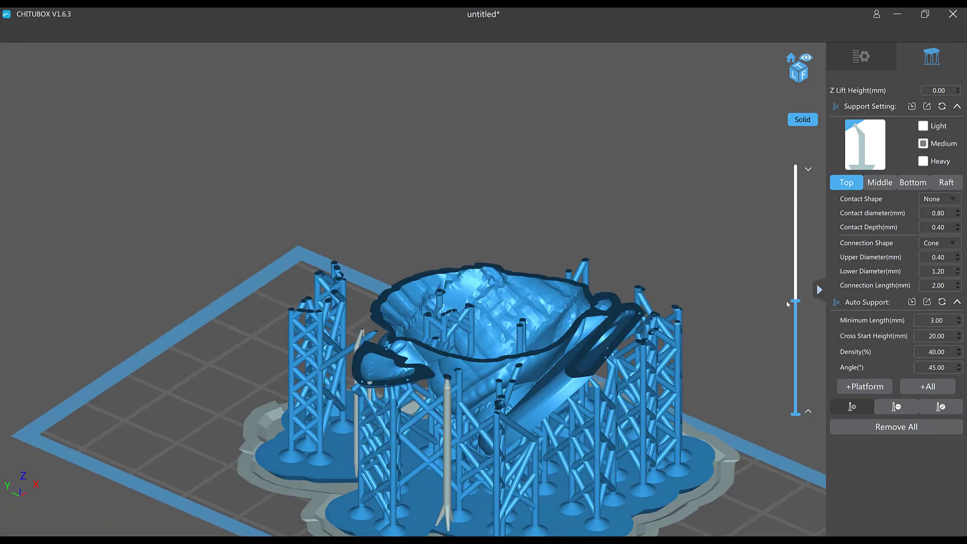
- Raise the layer view to about 33 mm and place a medium support under the small island at the shovel's handle grip
left_click_drag(795, 302, 801, 283)
right_click_drag(767, 279, 712, 242)
scroll(631, 179, "up", 5)
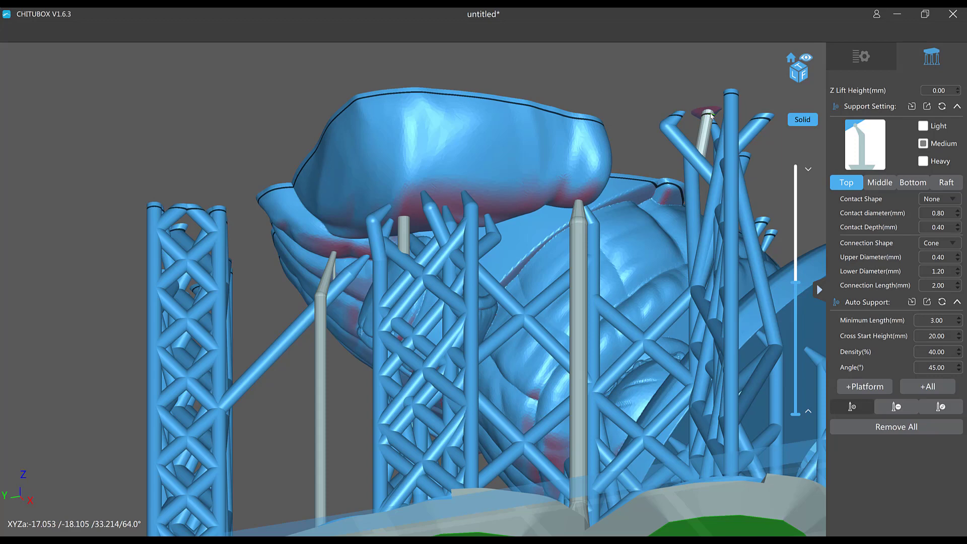
scroll(680, 114, "down", 5)
- Restore the layer view to the model's full height and delete the extra raft generated around the support bases
right_click_drag(679, 116, 782, 276)
left_click_drag(796, 282, 662, 168)
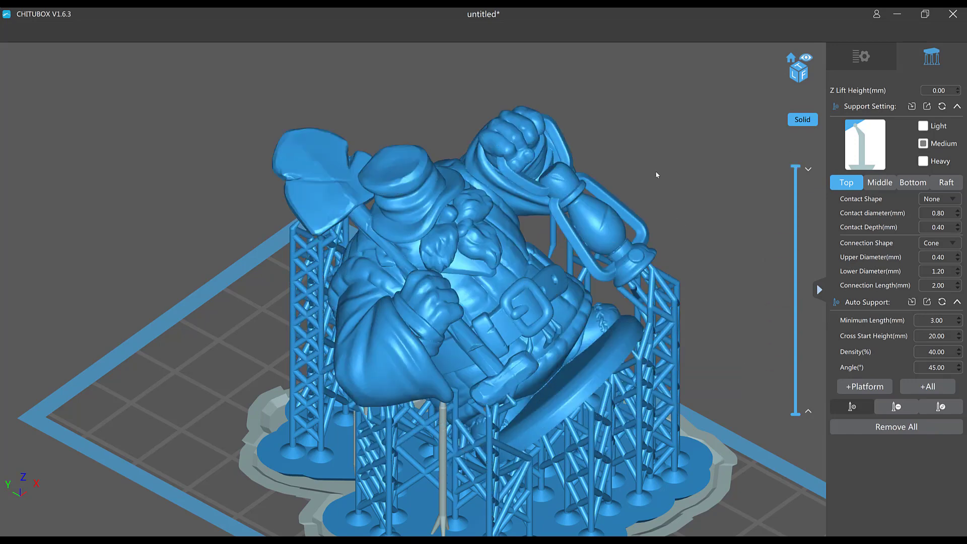
scroll(654, 156, "down", 3)
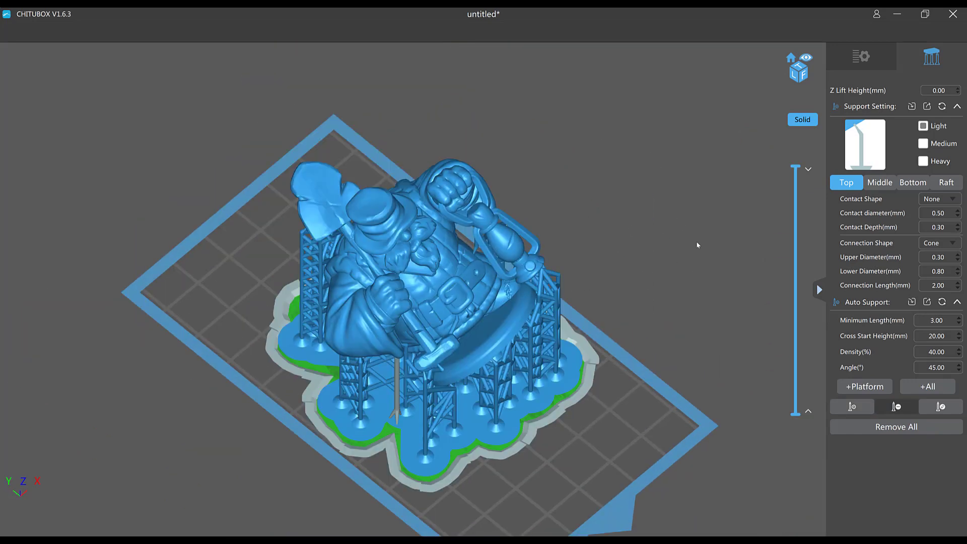
right_click_drag(698, 246, 573, 313)
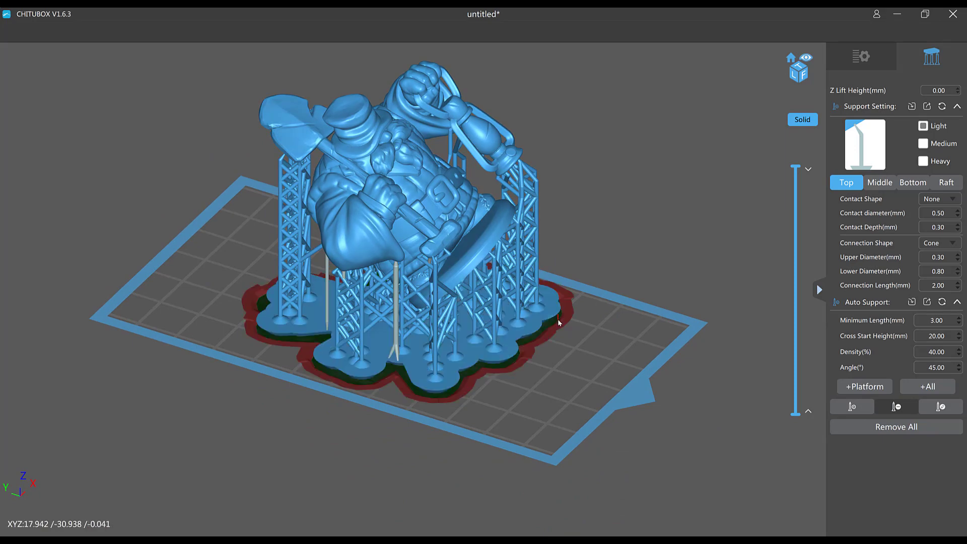
left_click(558, 319)
left_click_drag(761, 146, 672, 190)
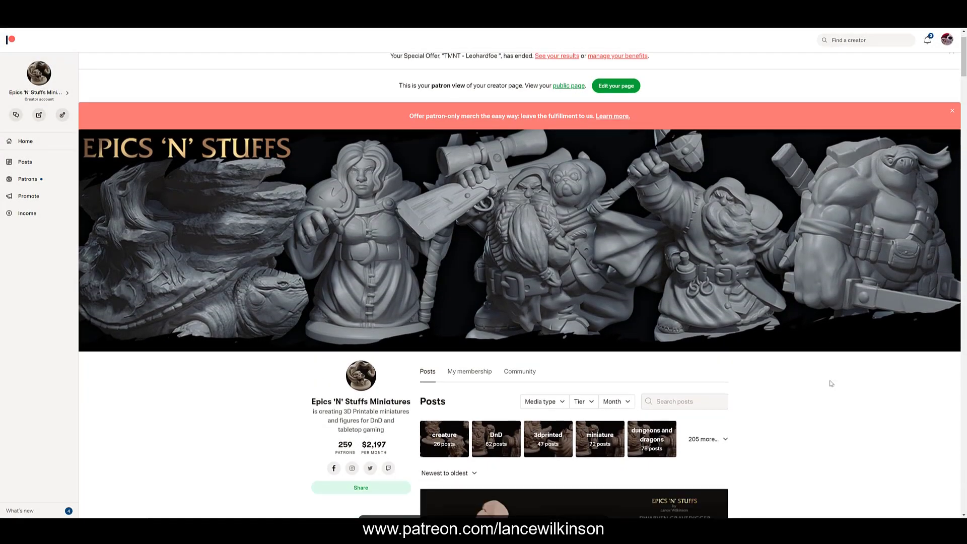
- Look through the posts on the Epics 'N' Stuffs Miniatures Patreon page, from the Dwarven Gravedigger to the older updates
scroll(830, 385, "down", 2)
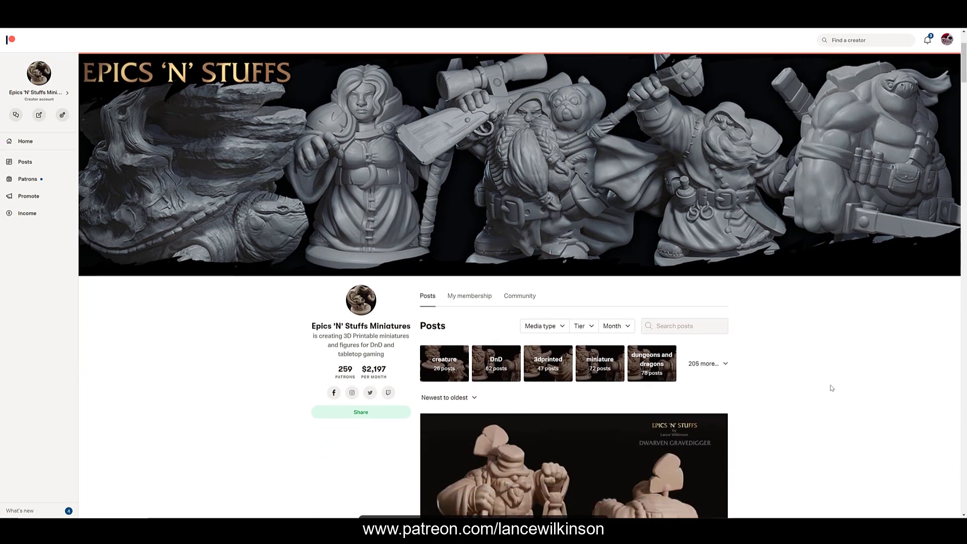
scroll(848, 386, "down", 8)
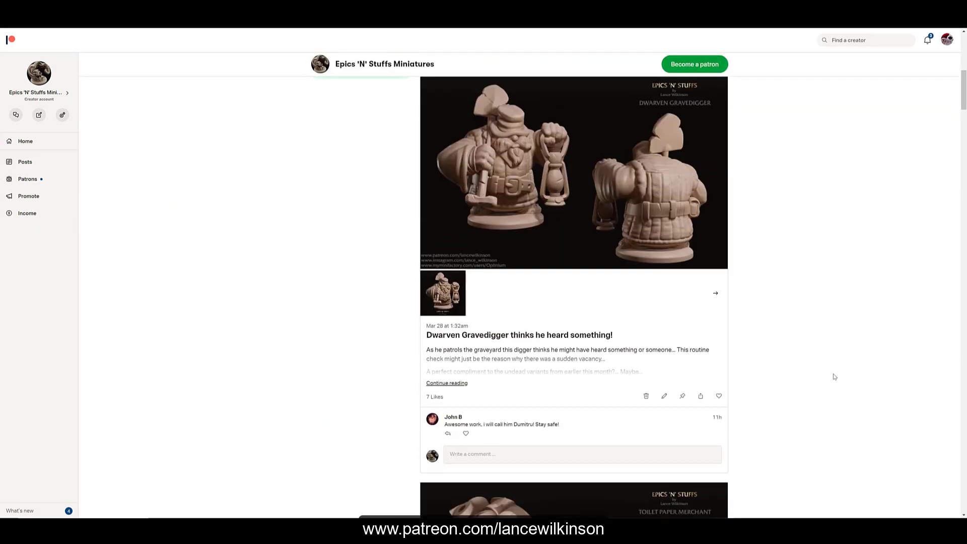
scroll(833, 378, "down", 3)
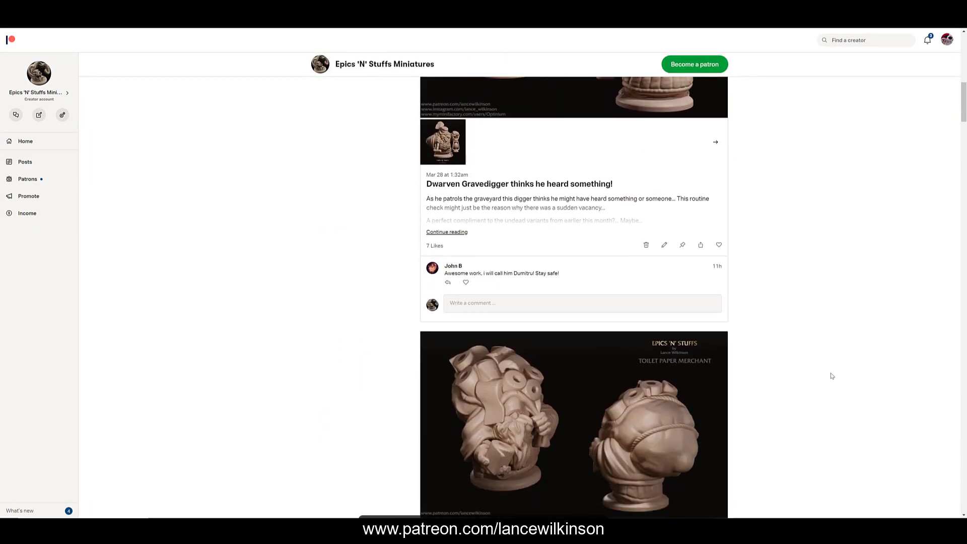
scroll(832, 376, "down", 2)
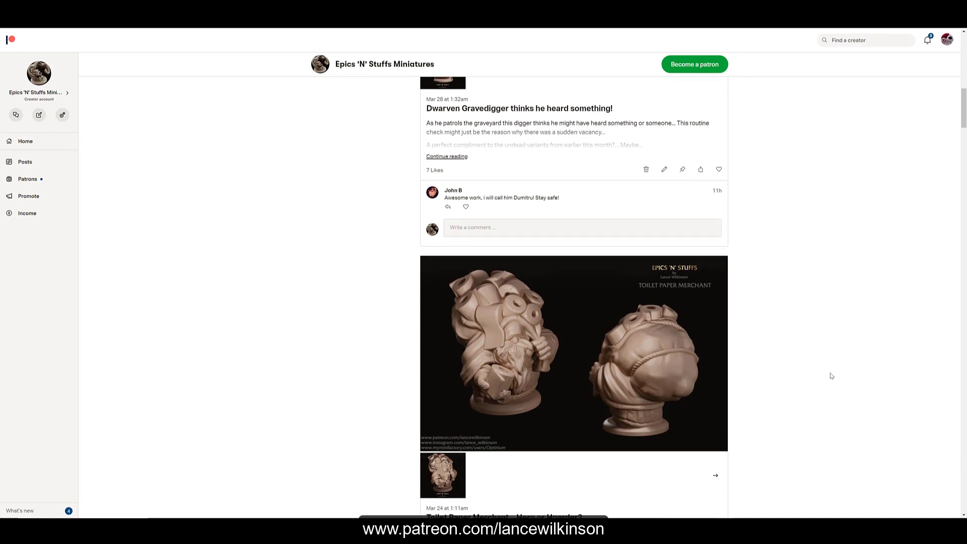
scroll(832, 376, "down", 2)
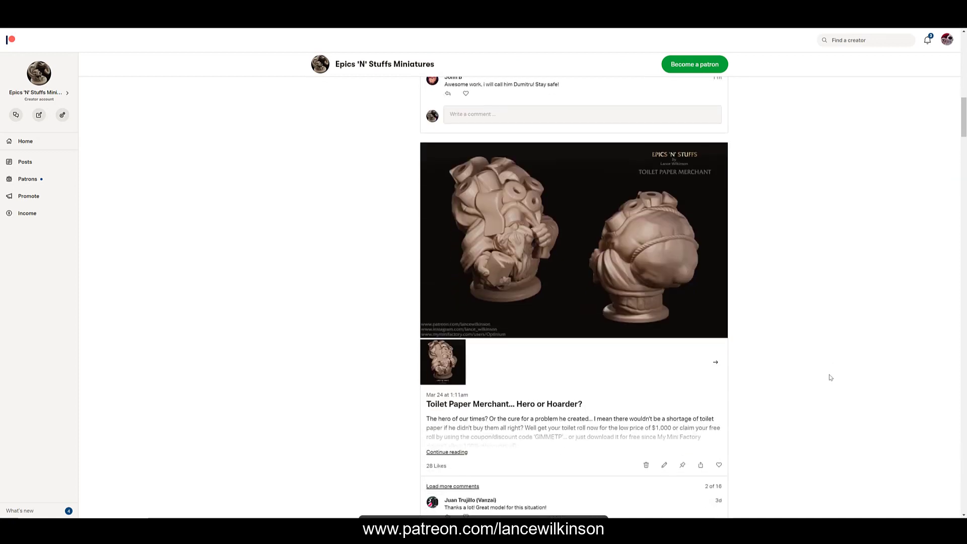
scroll(831, 377, "down", 3)
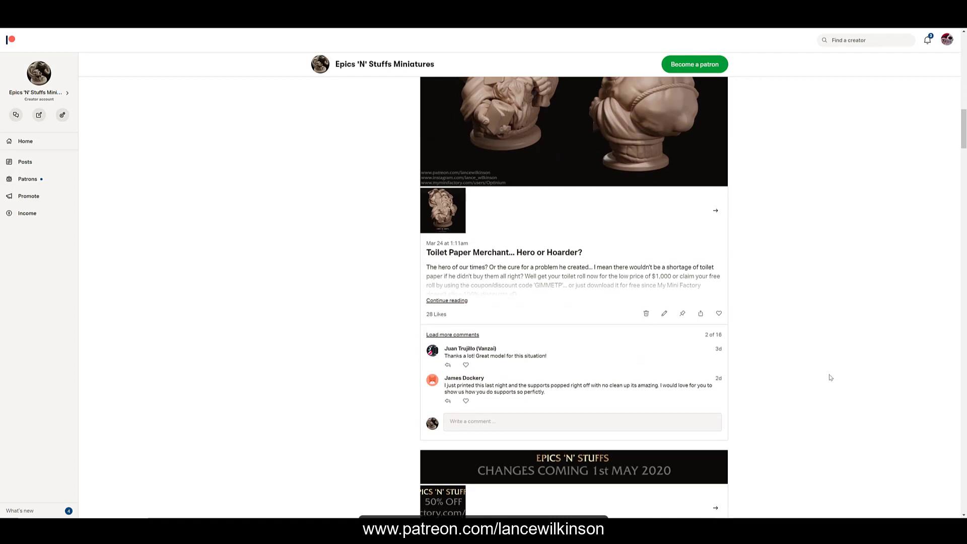
scroll(829, 378, "down", 3)
scroll(826, 379, "down", 2)
scroll(826, 380, "down", 10)
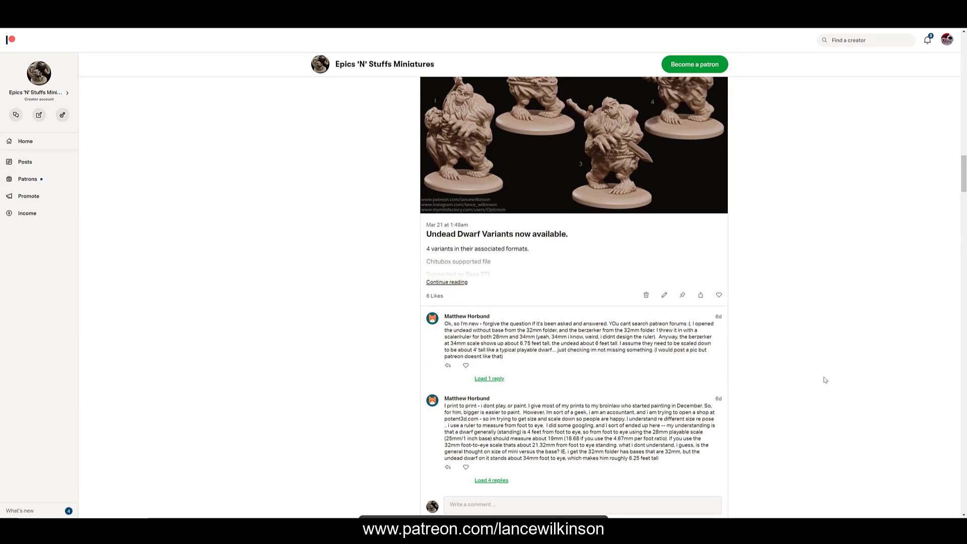
scroll(825, 381, "down", 10)
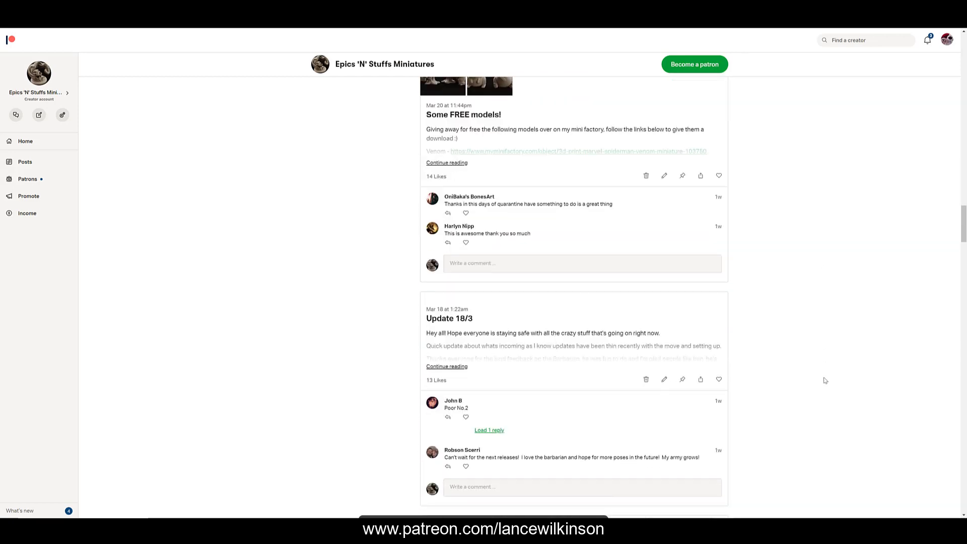